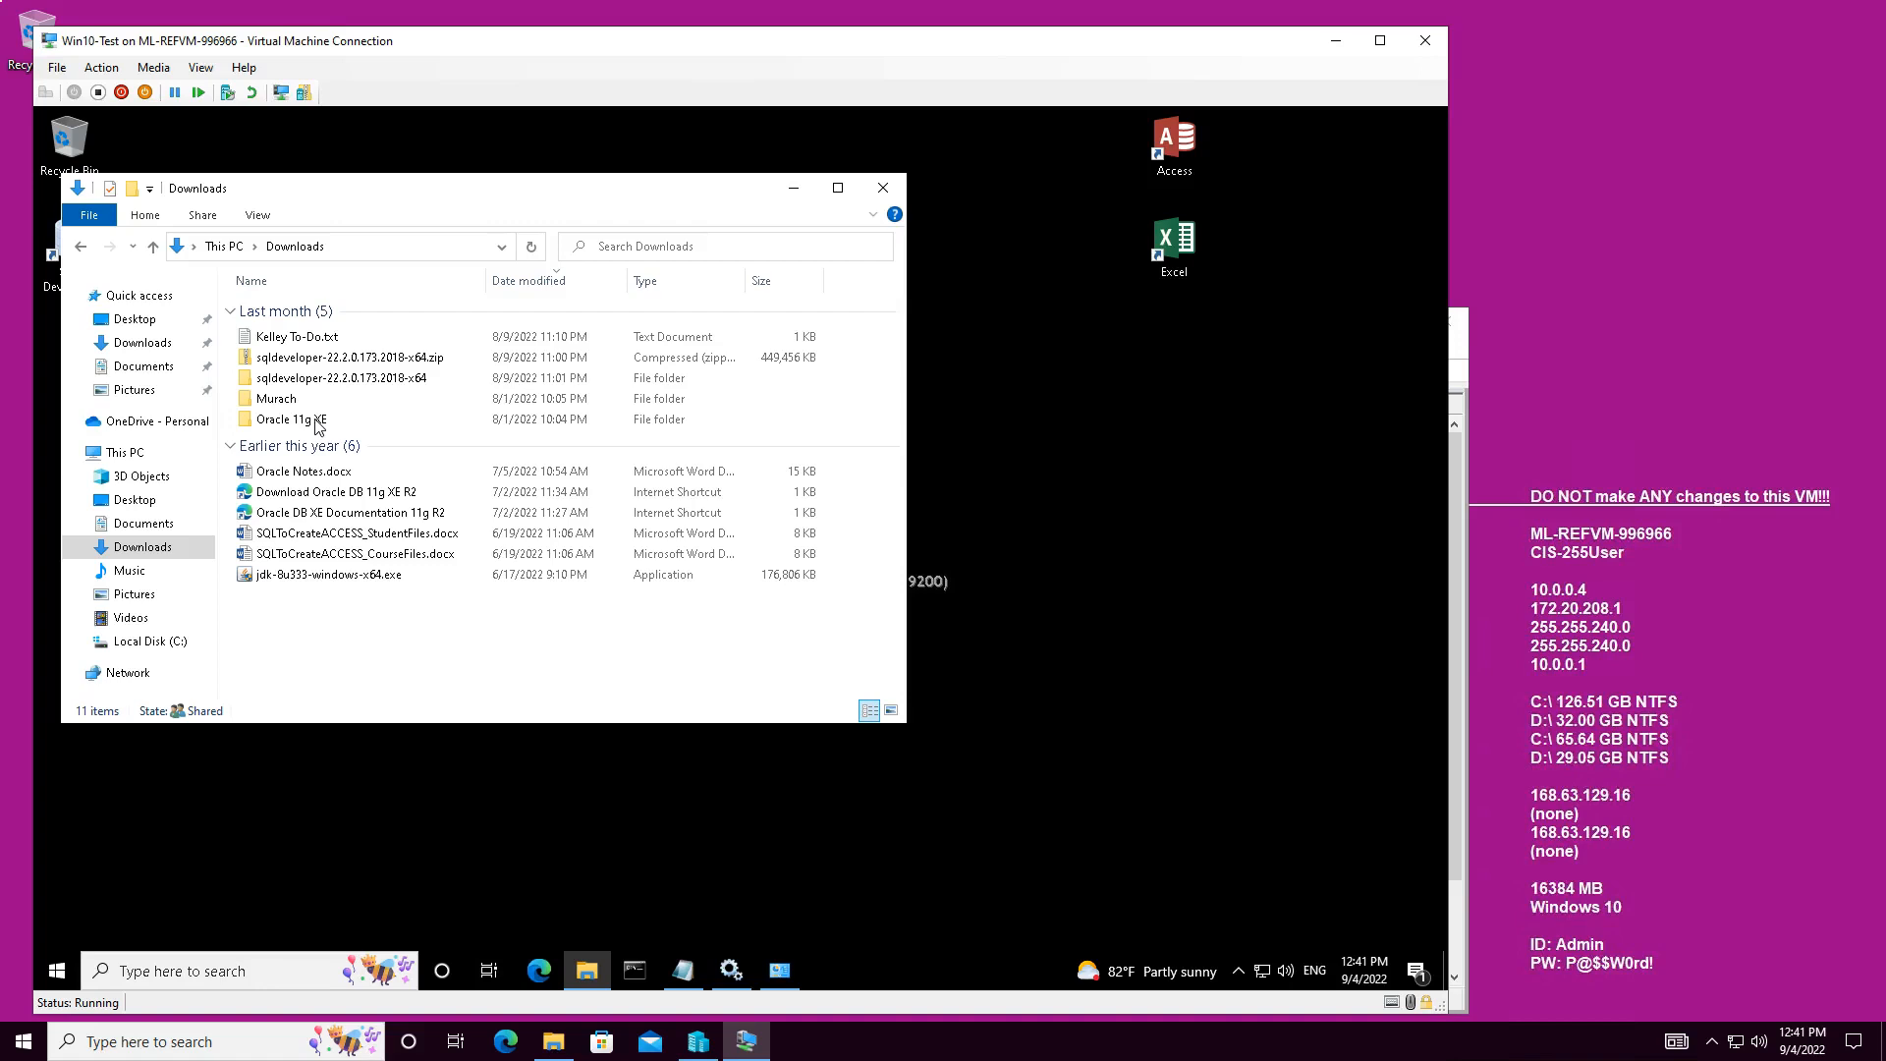
# Step: Check the Win10-Test virtual machine in Hyper-V Manager and return to its Downloads folder
pyautogui.click(294, 431)
pyautogui.click(699, 1041)
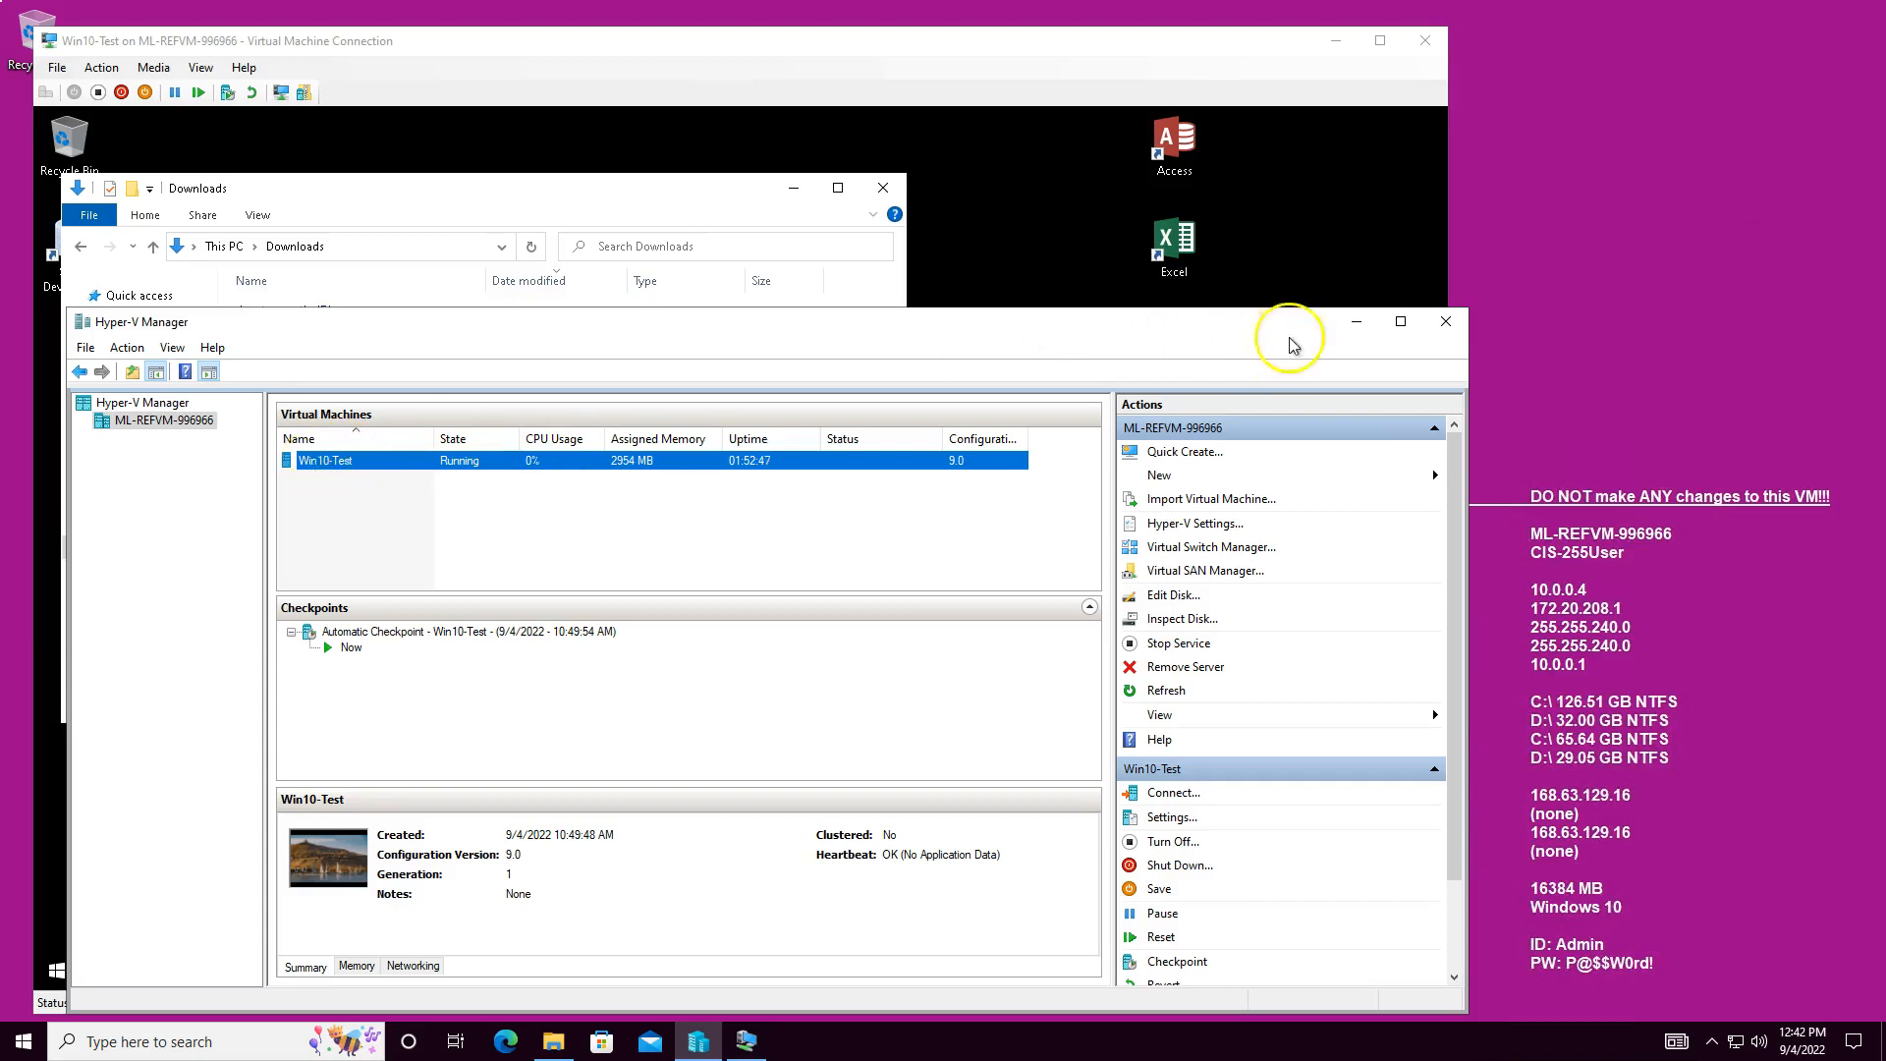
pyautogui.click(1356, 321)
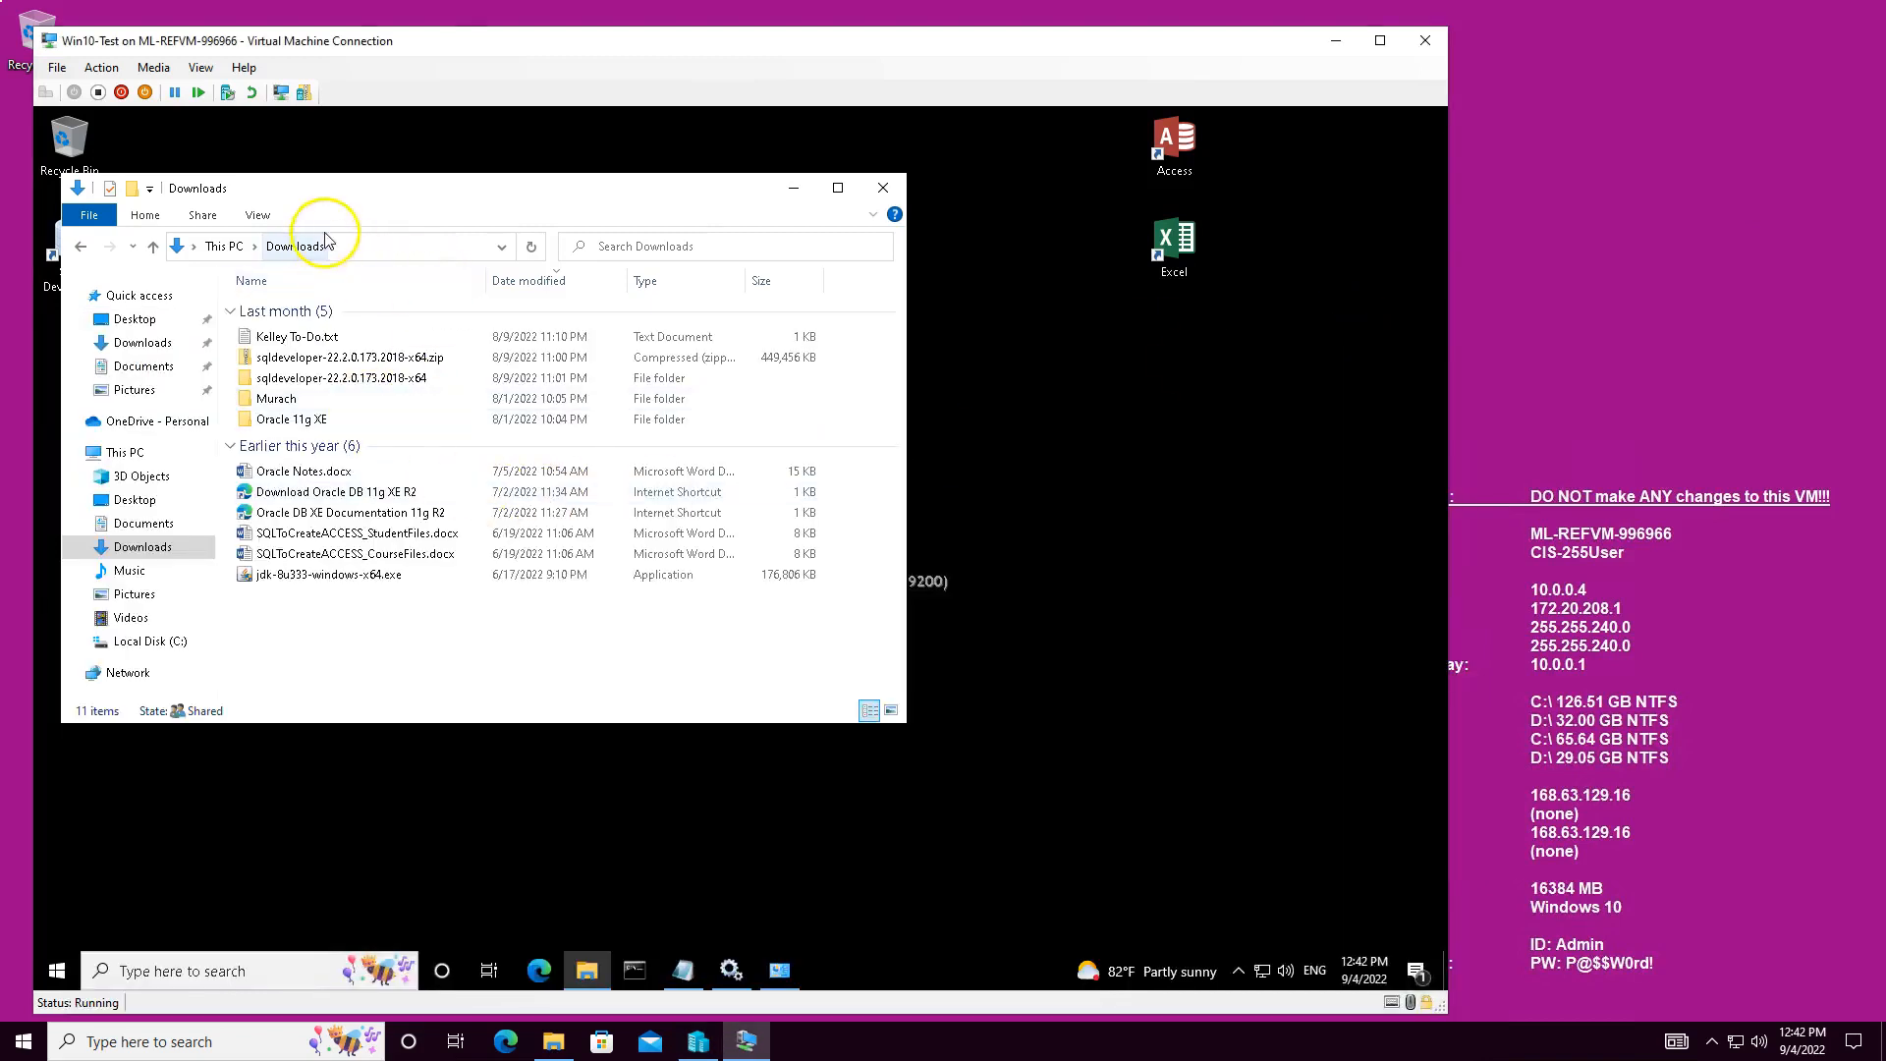
pyautogui.click(314, 420)
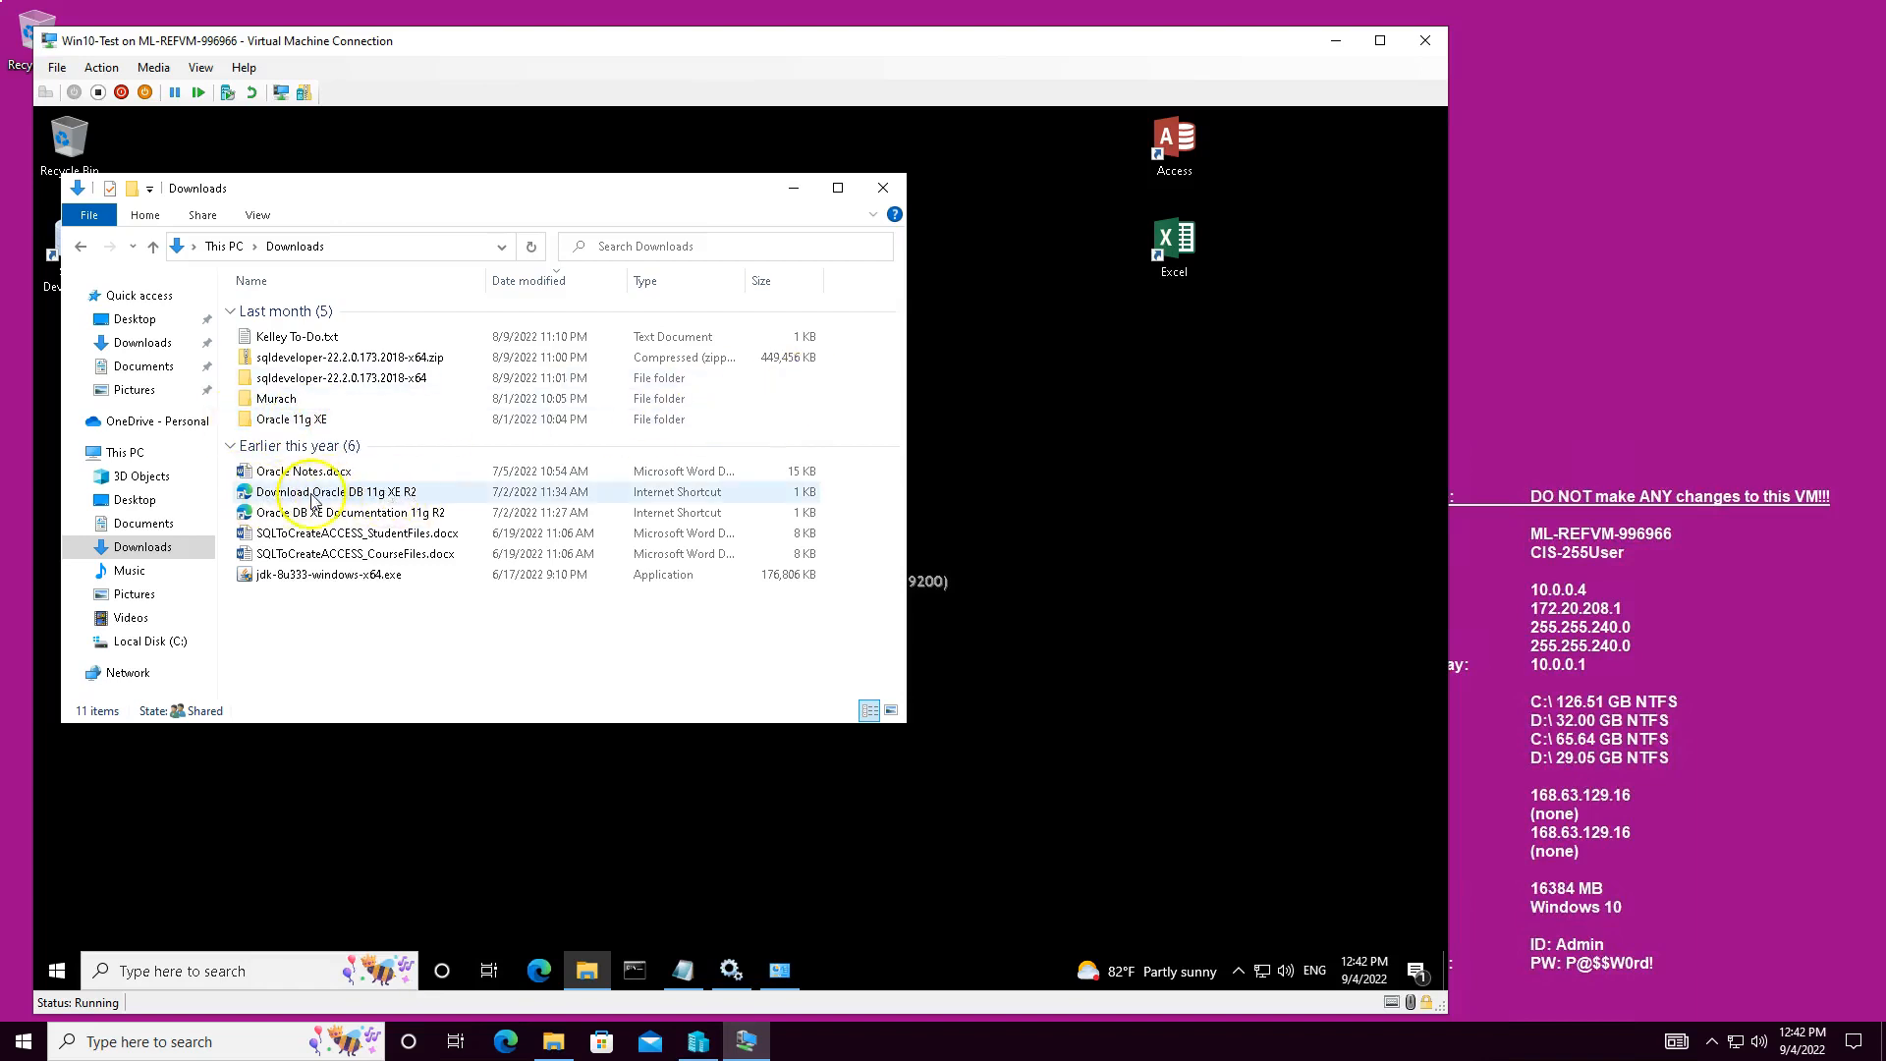
# Step: View the Google Drive folder linked by the Download Oracle DB 11g XE R2 shortcut, and minimize the browser
pyautogui.click(355, 497)
pyautogui.doubleClick(663, 488)
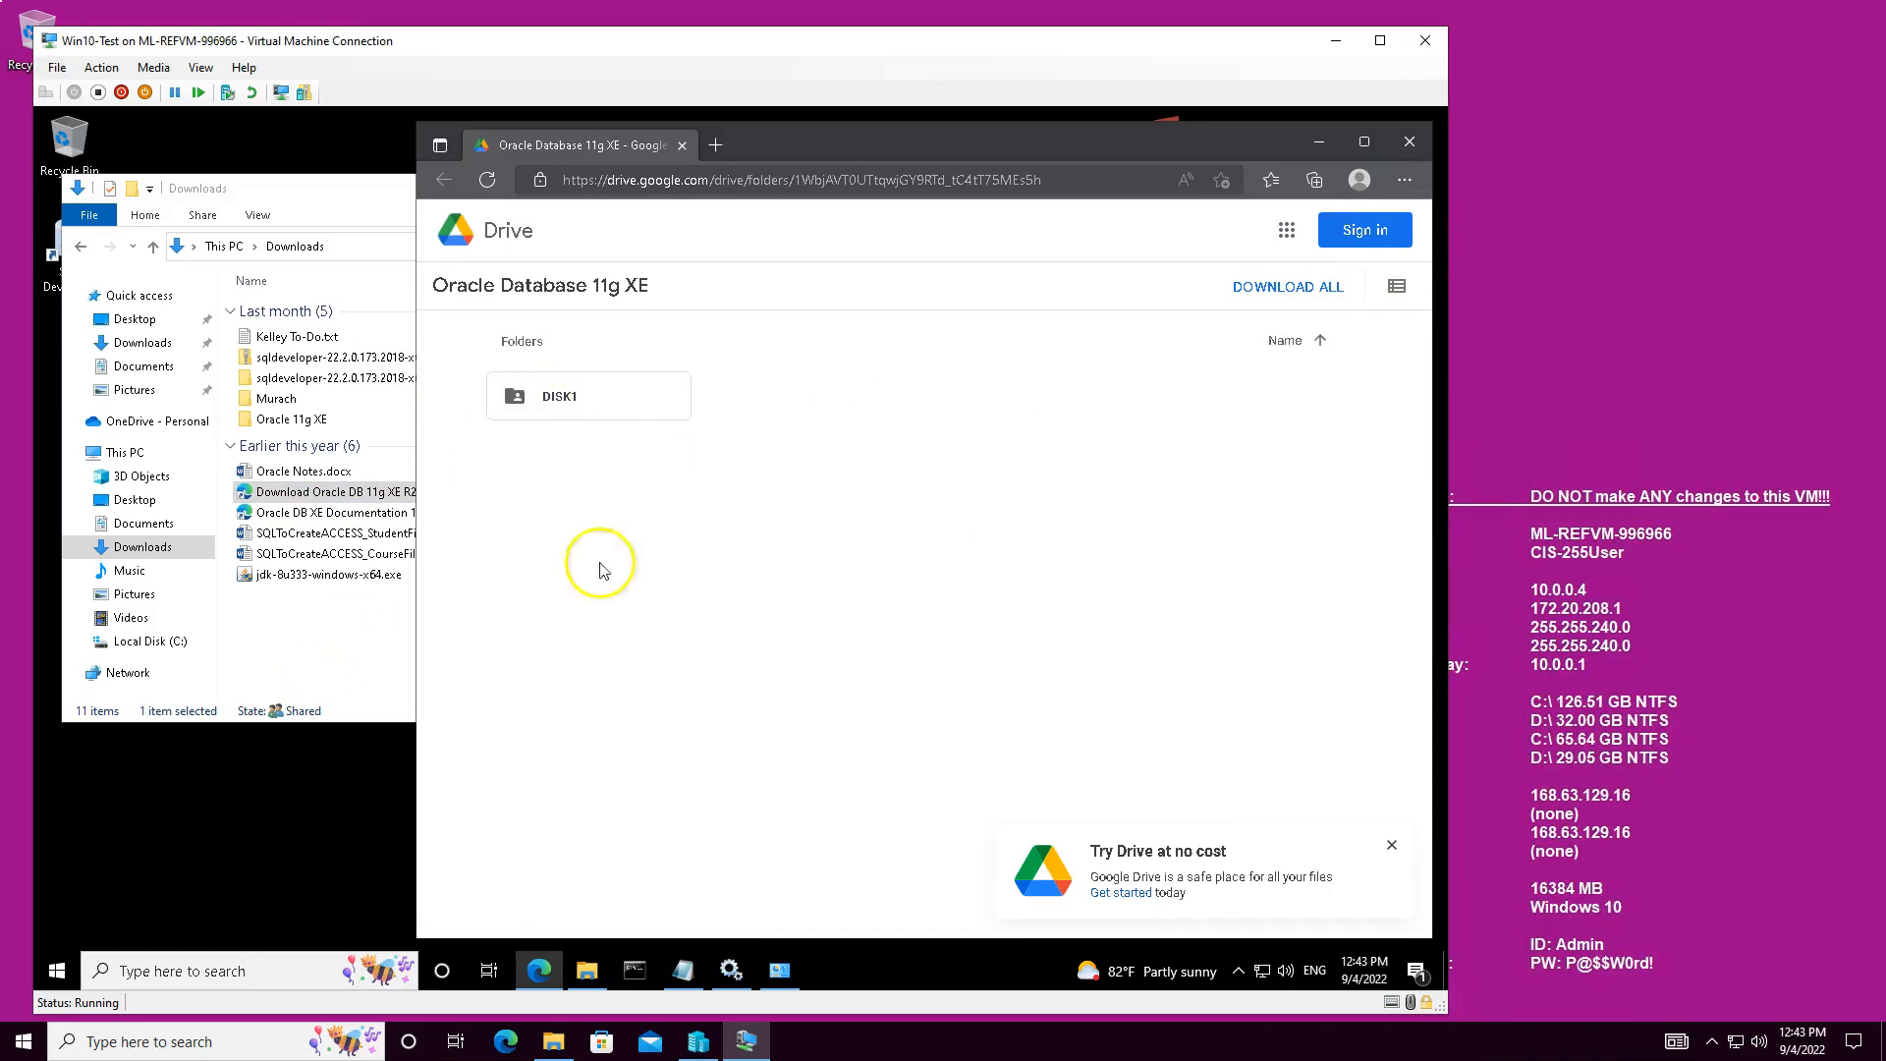
pyautogui.click(1321, 142)
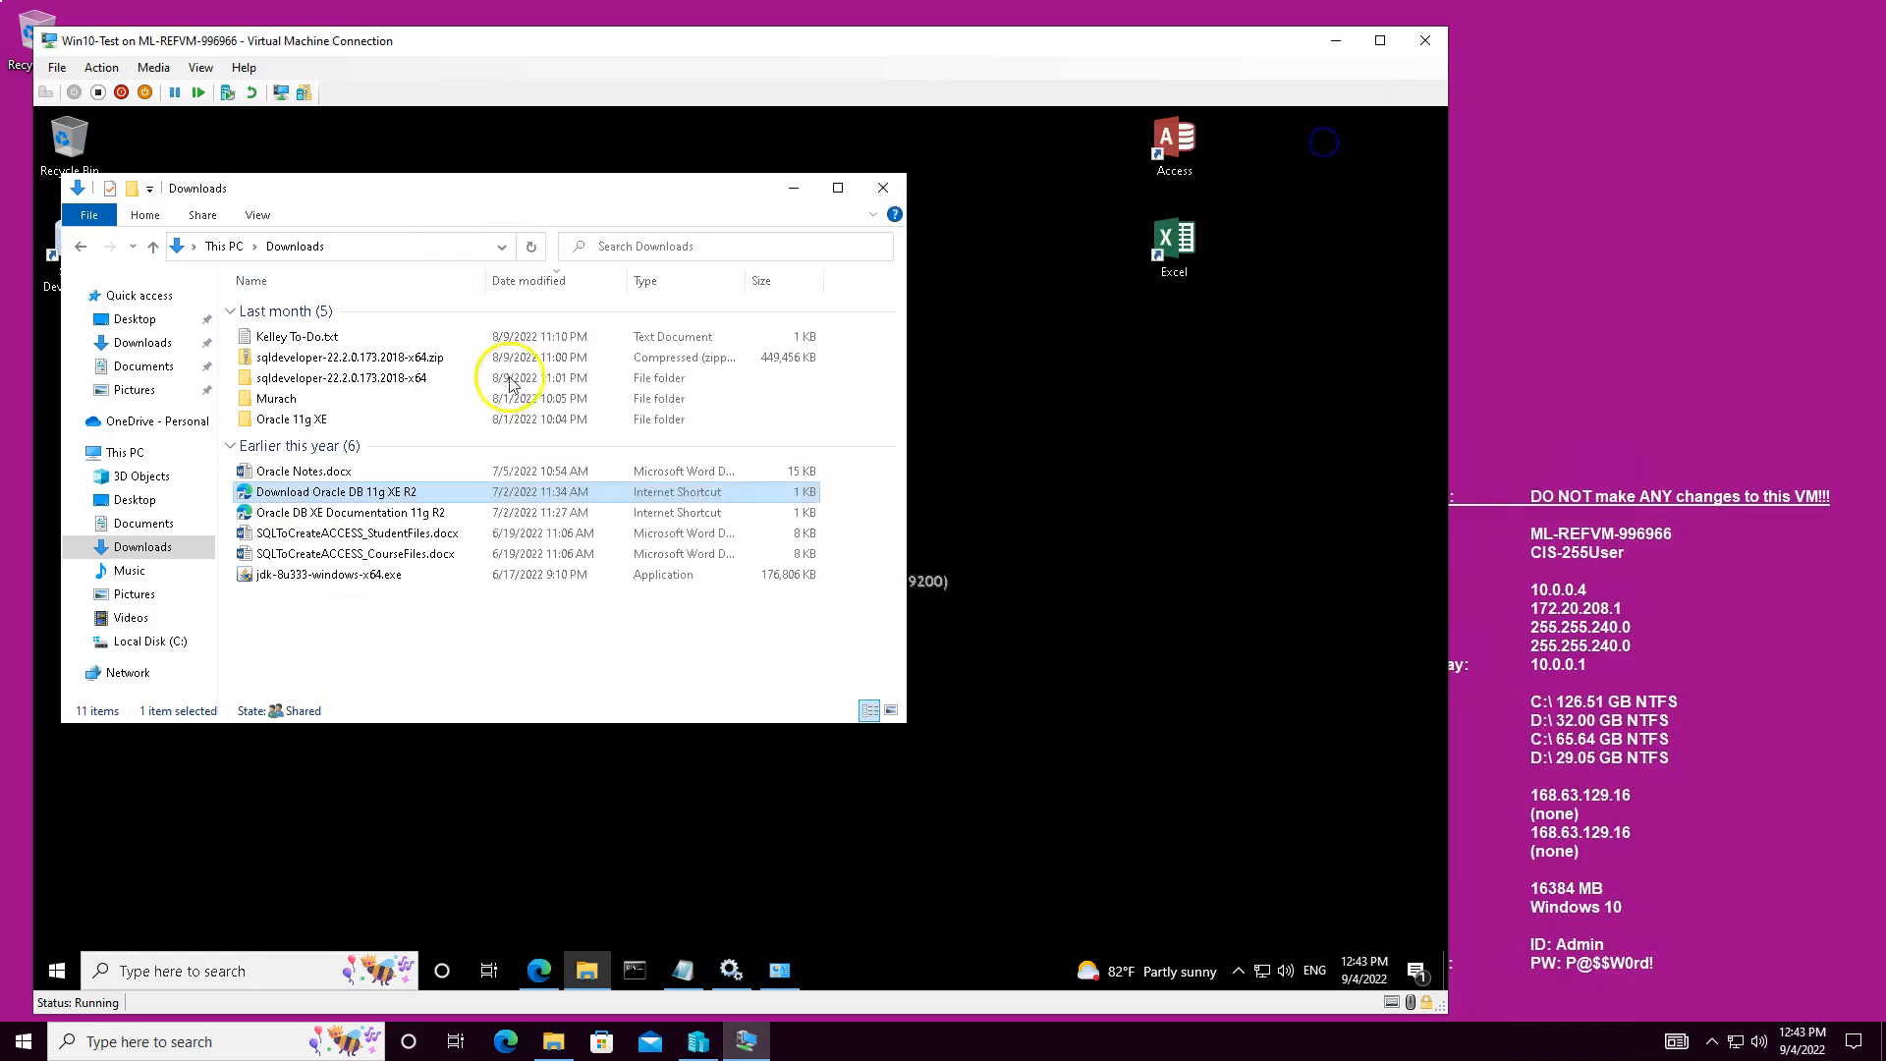
# Step: Run setup.exe from the Oracle 11g XE folder and allow it to make changes to the device
pyautogui.doubleClick(280, 420)
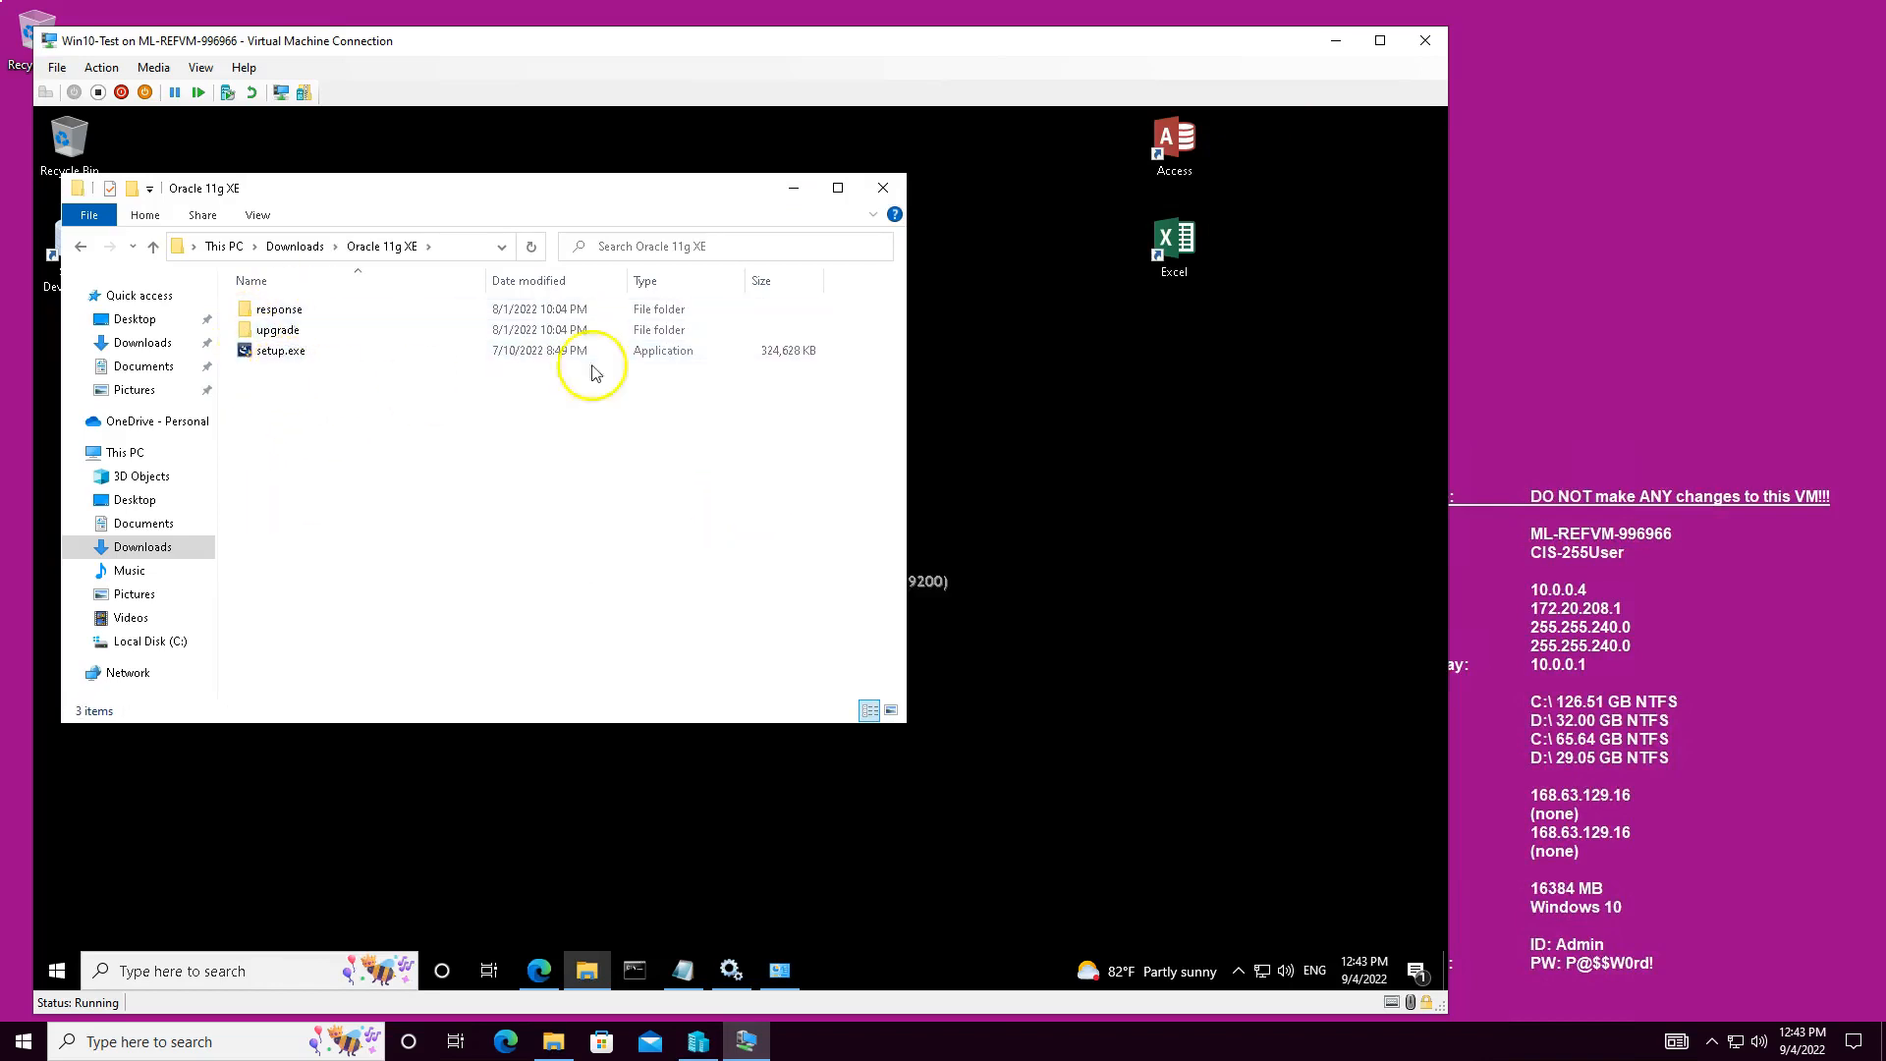
pyautogui.doubleClick(302, 352)
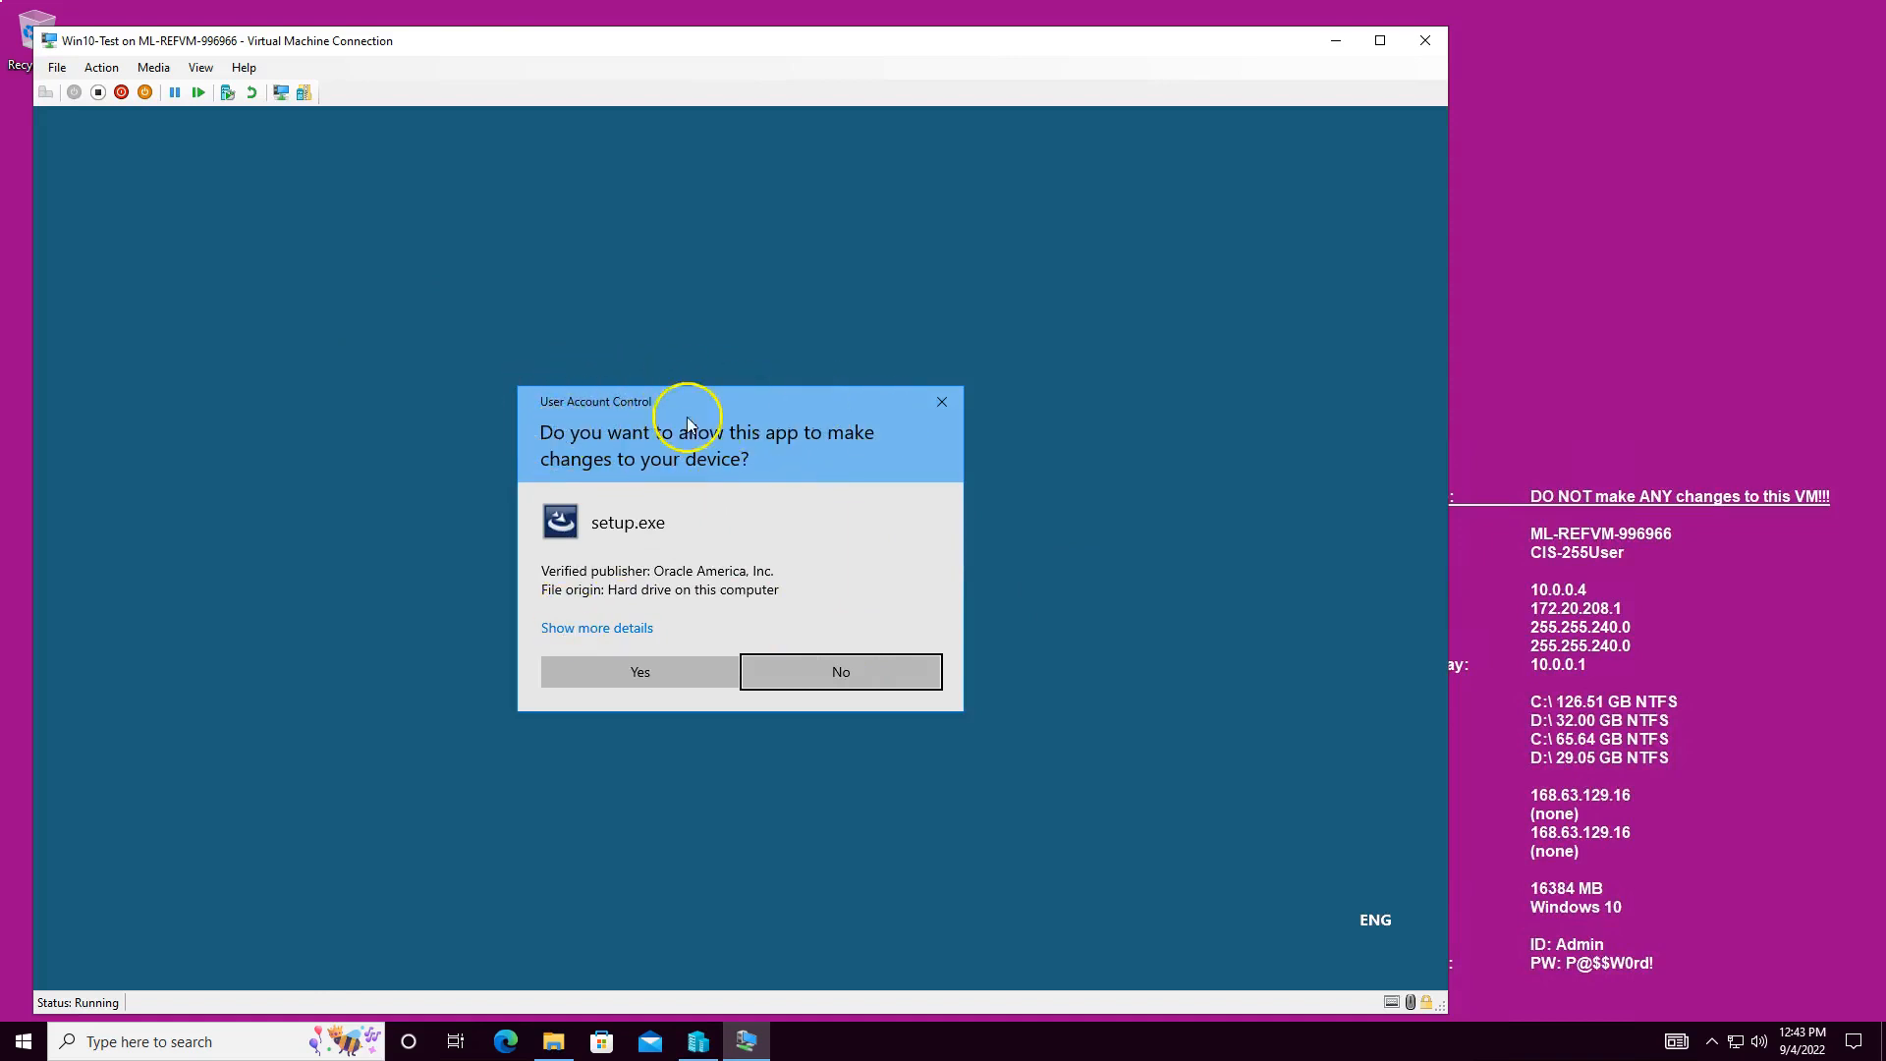
pyautogui.click(652, 676)
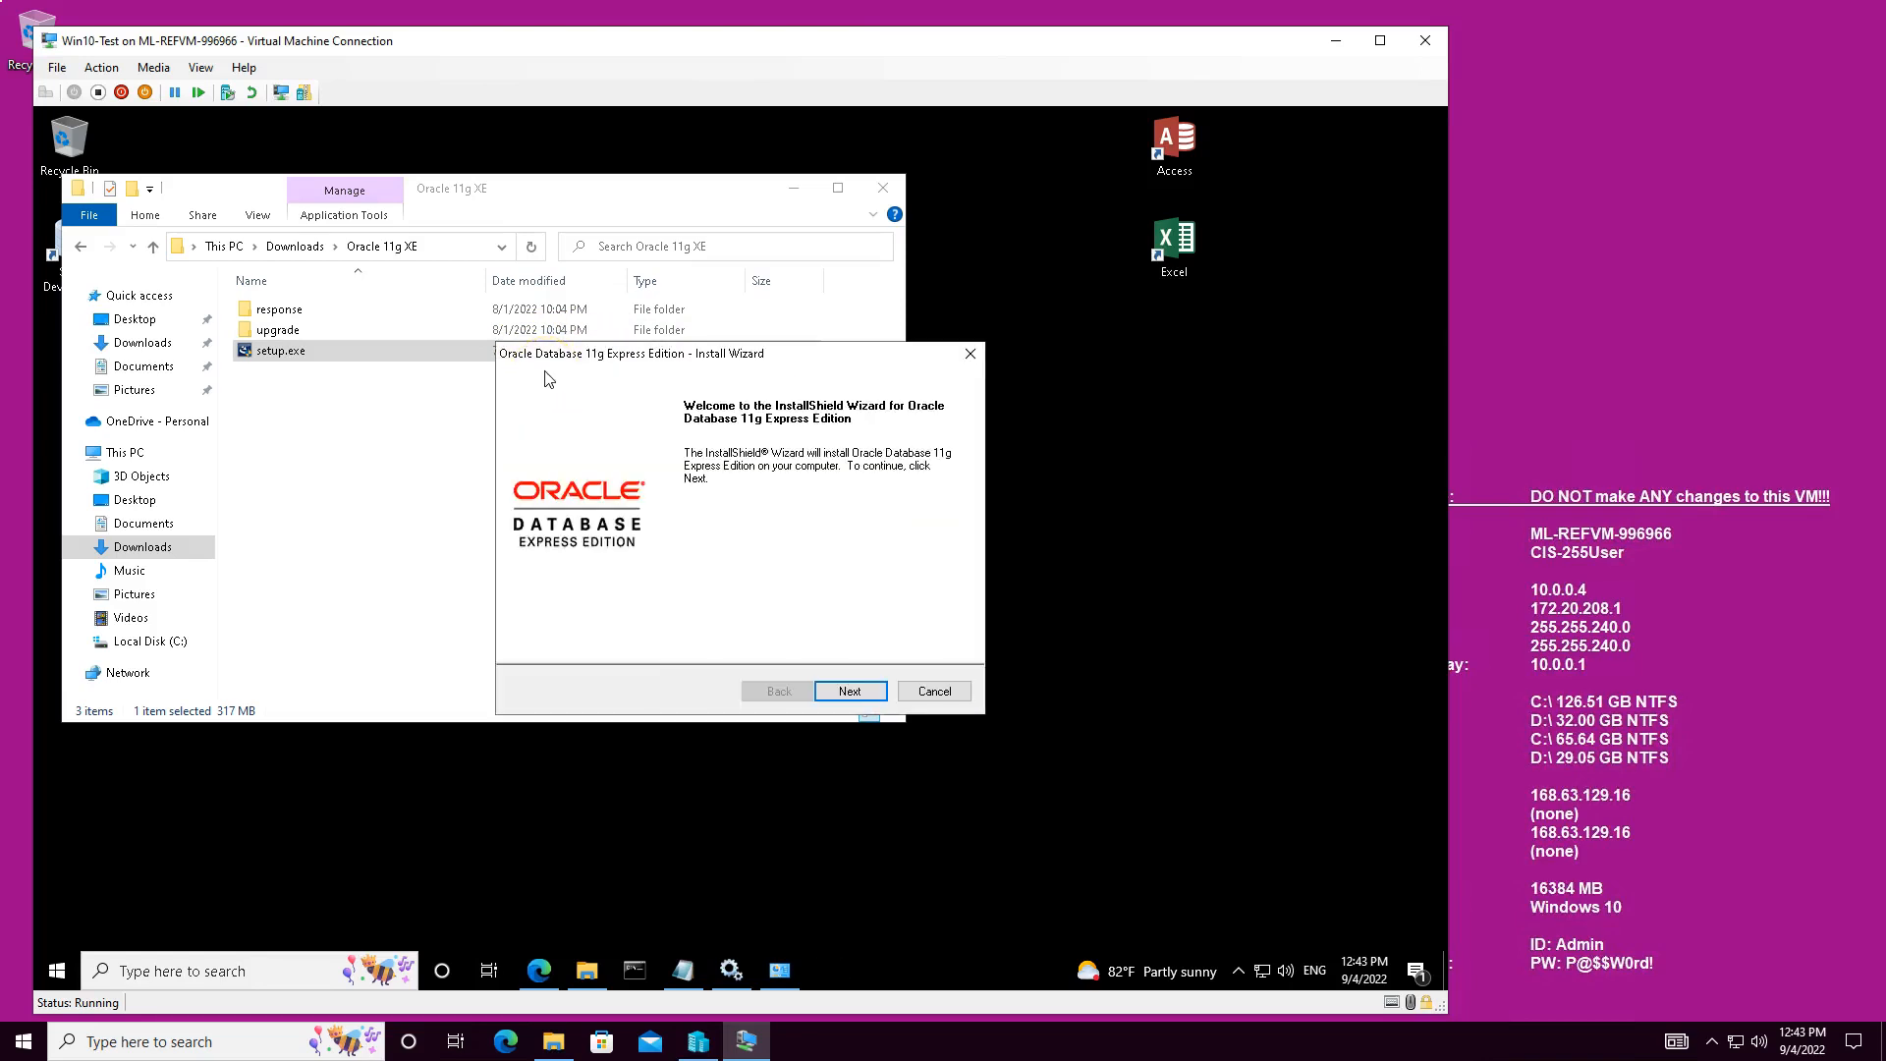
# Step: Start the Oracle Database 11g Express Edition install wizard and accept the license agreement terms
pyautogui.click(849, 691)
pyautogui.click(528, 616)
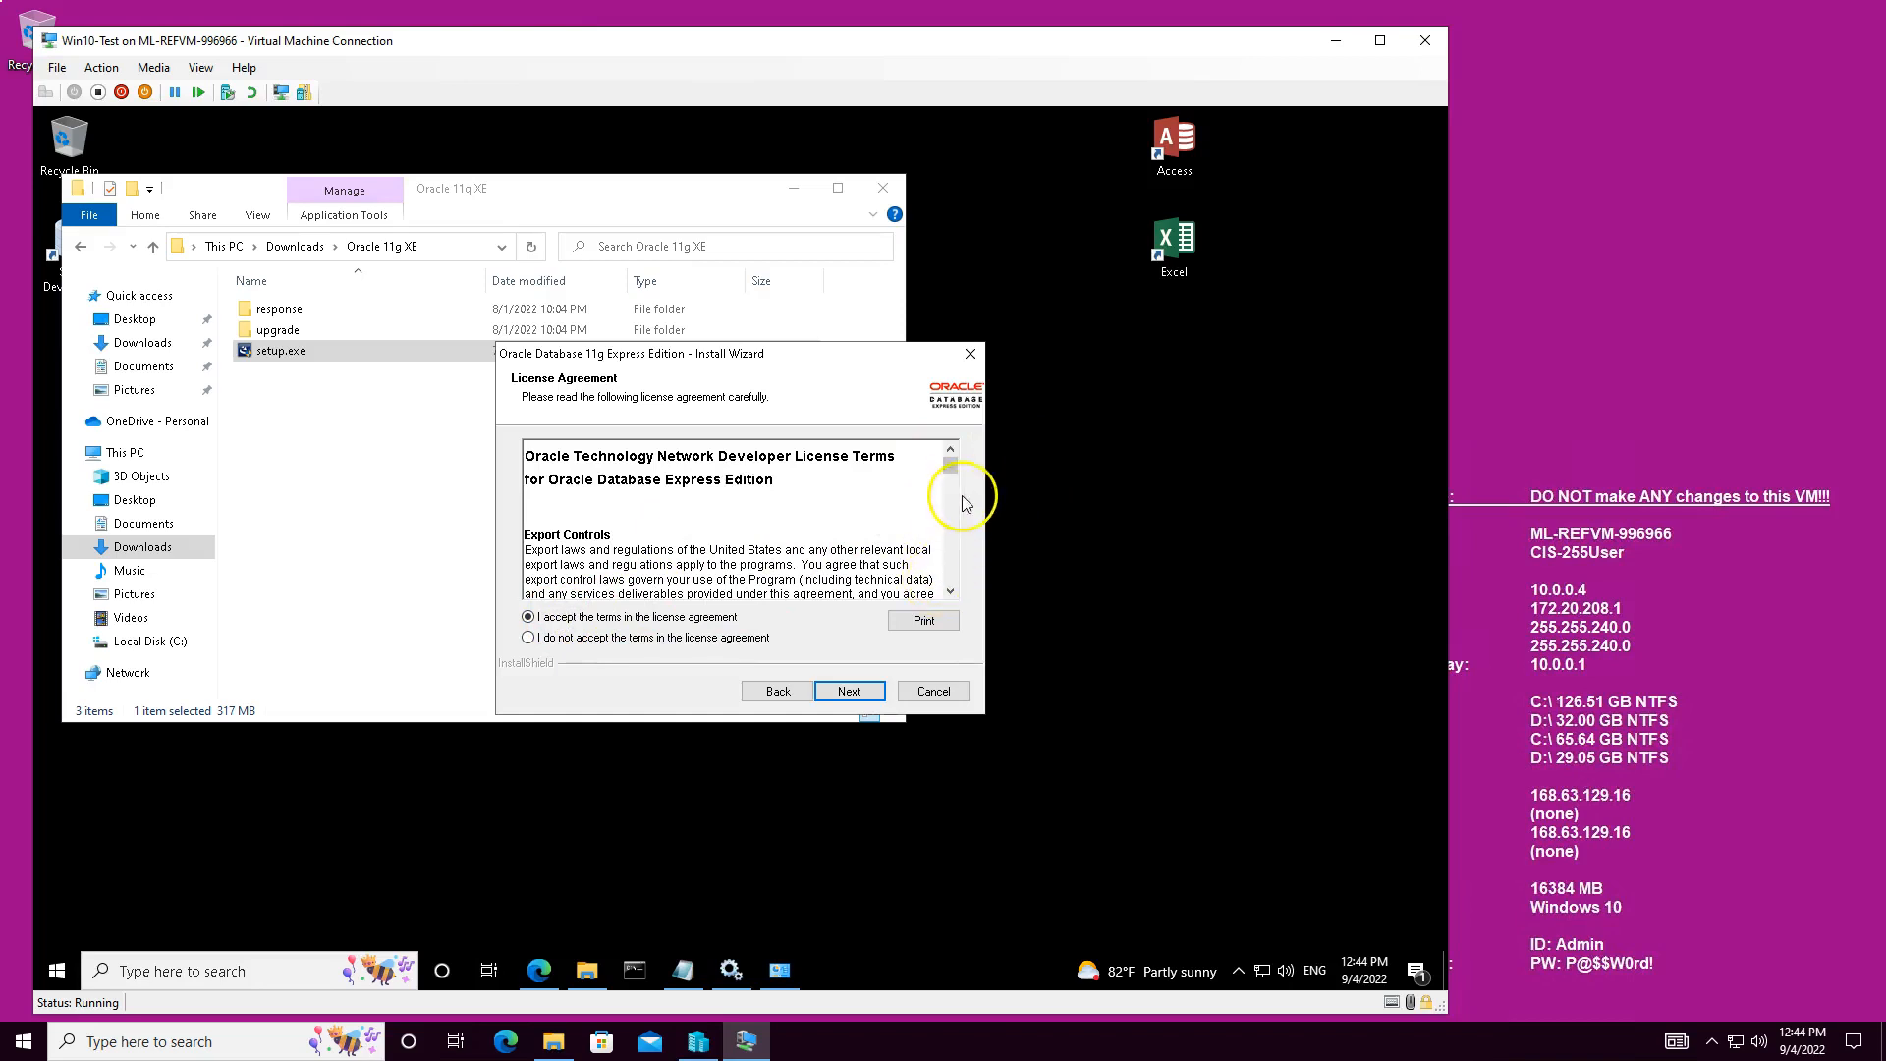
pyautogui.moveTo(955, 468); pyautogui.dragTo(952, 586)
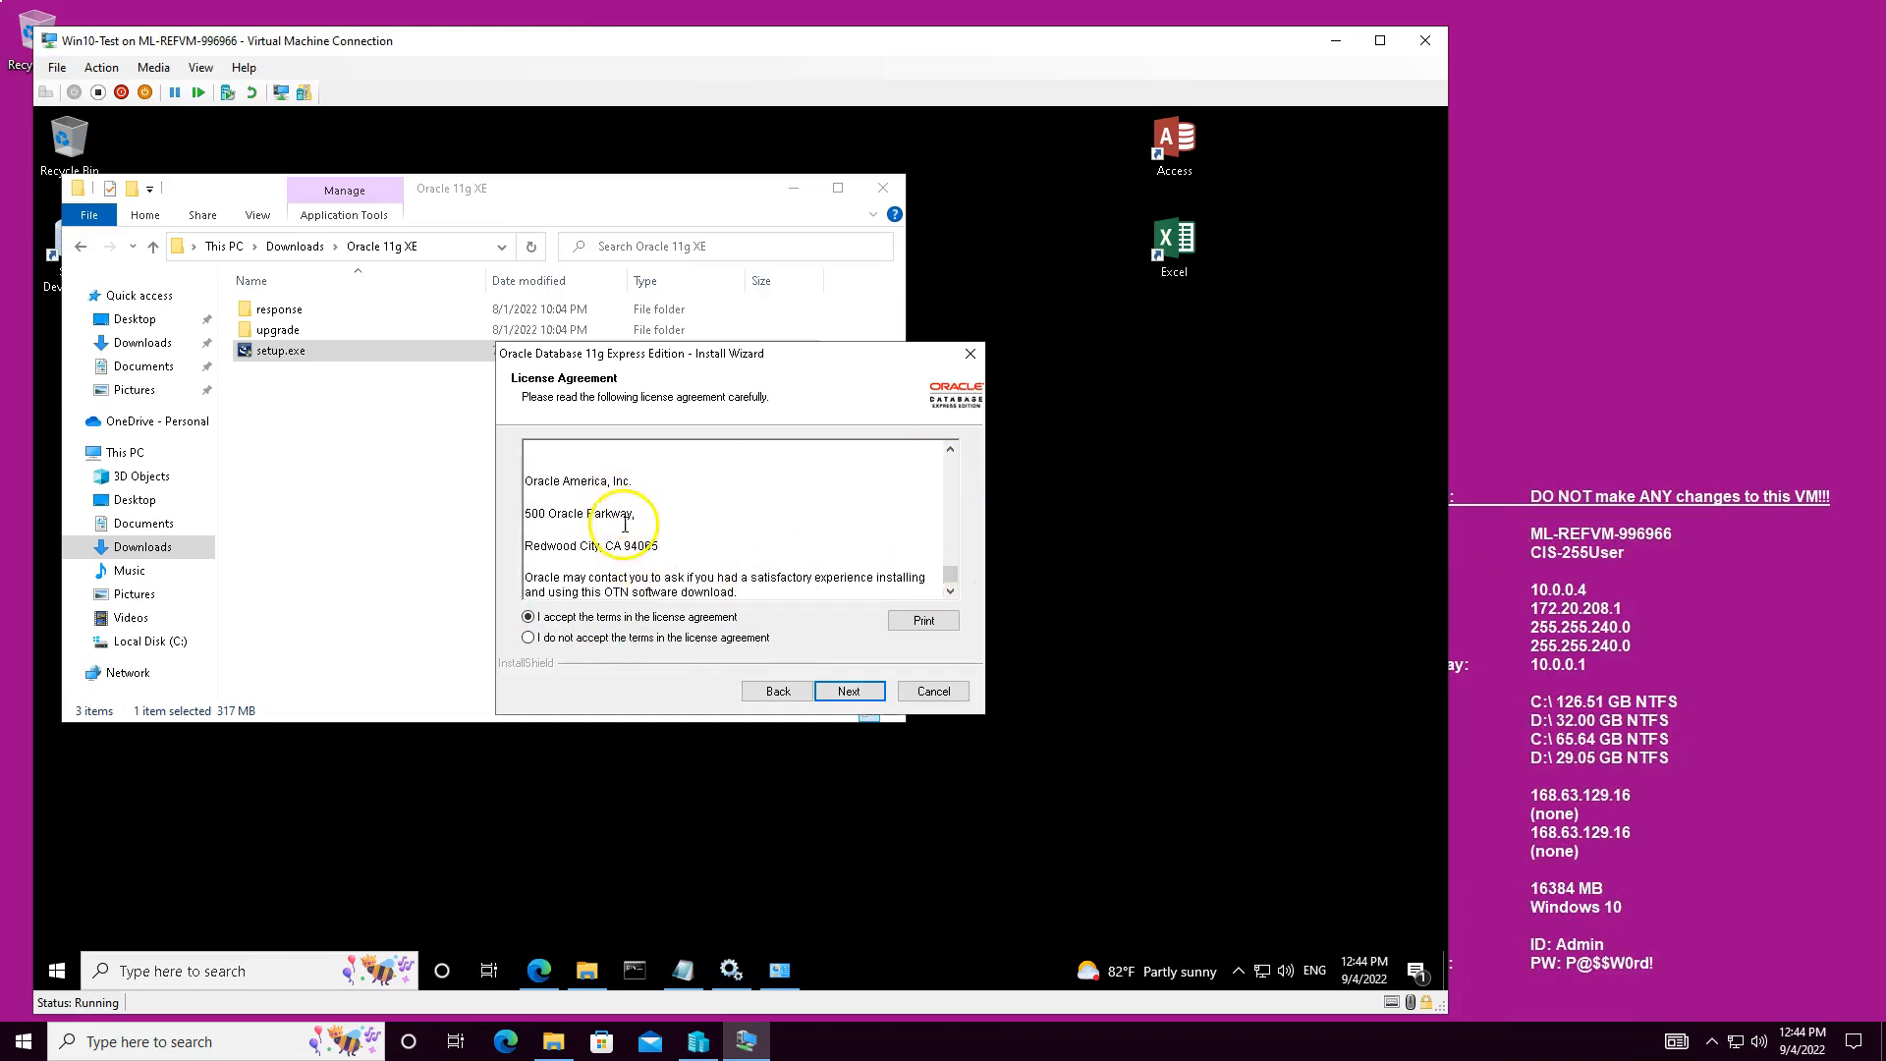
pyautogui.click(867, 693)
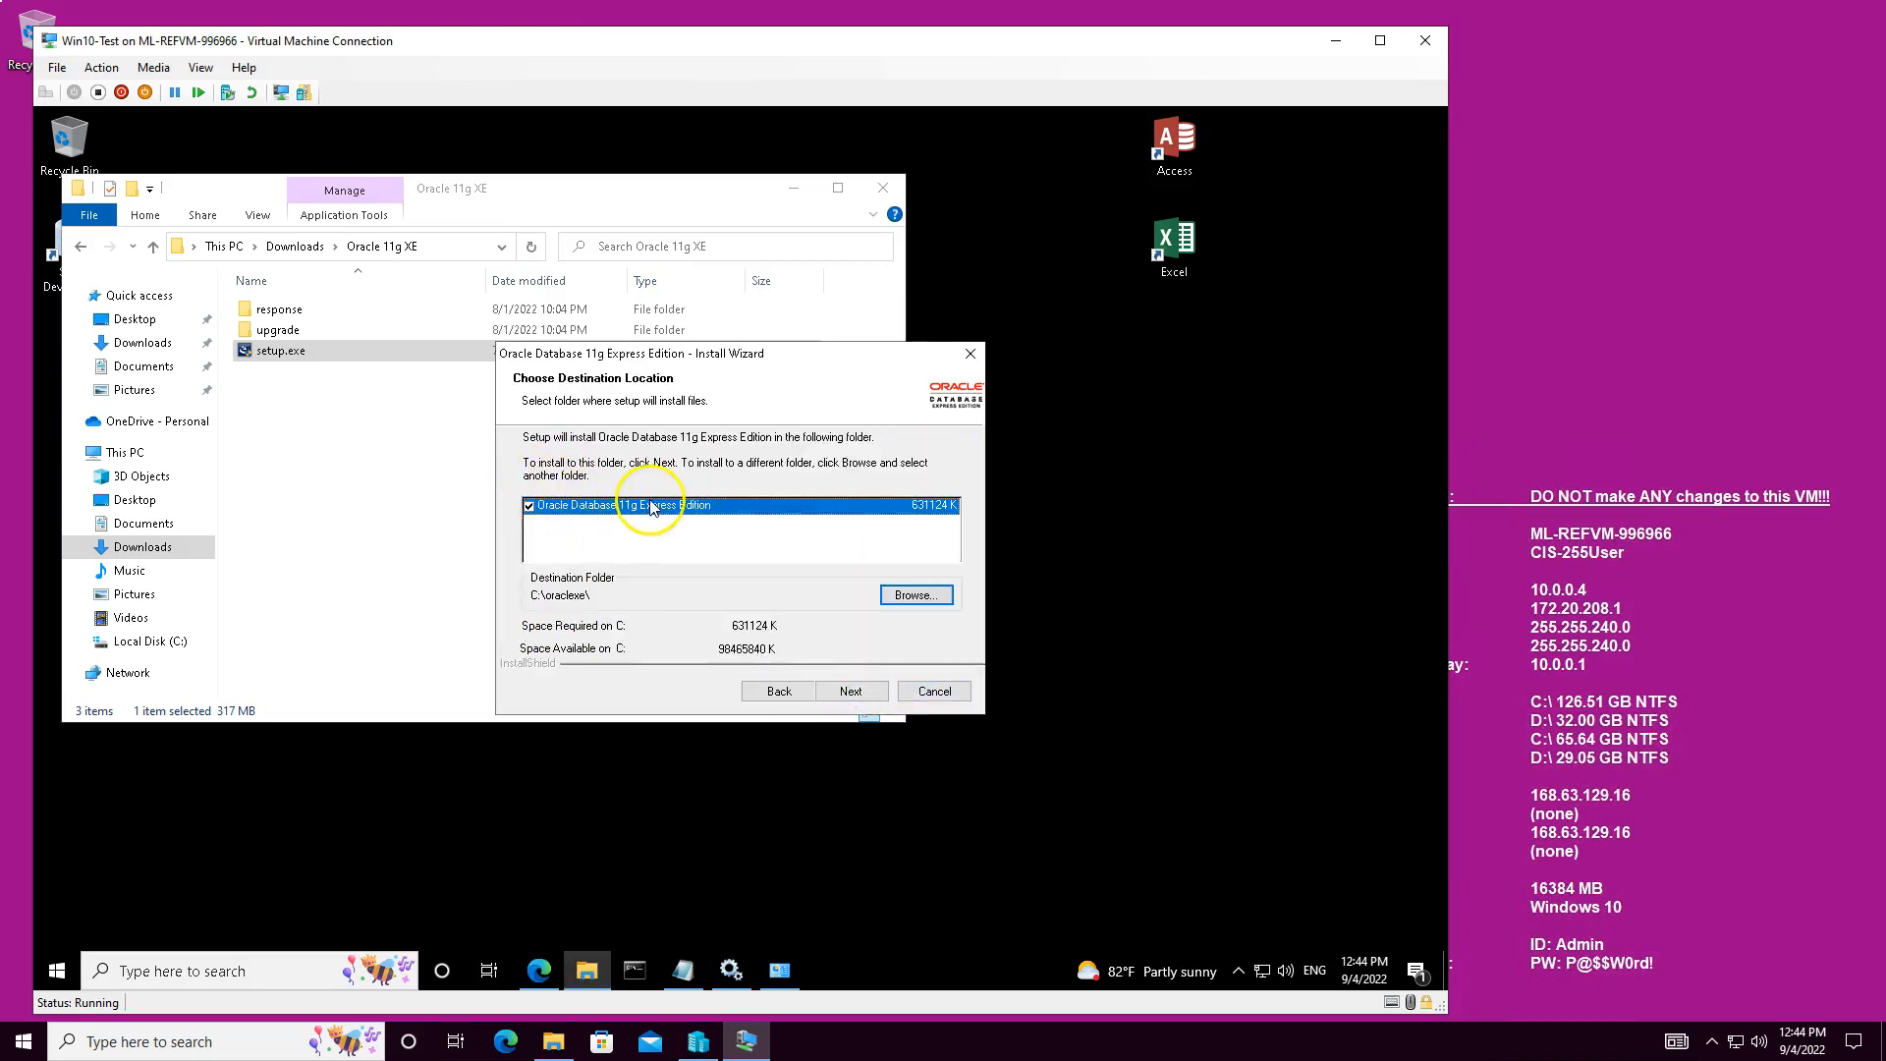
# Step: Keep C:\oraclexe\ as the destination folder and agree to install into the non-empty directory
pyautogui.click(847, 692)
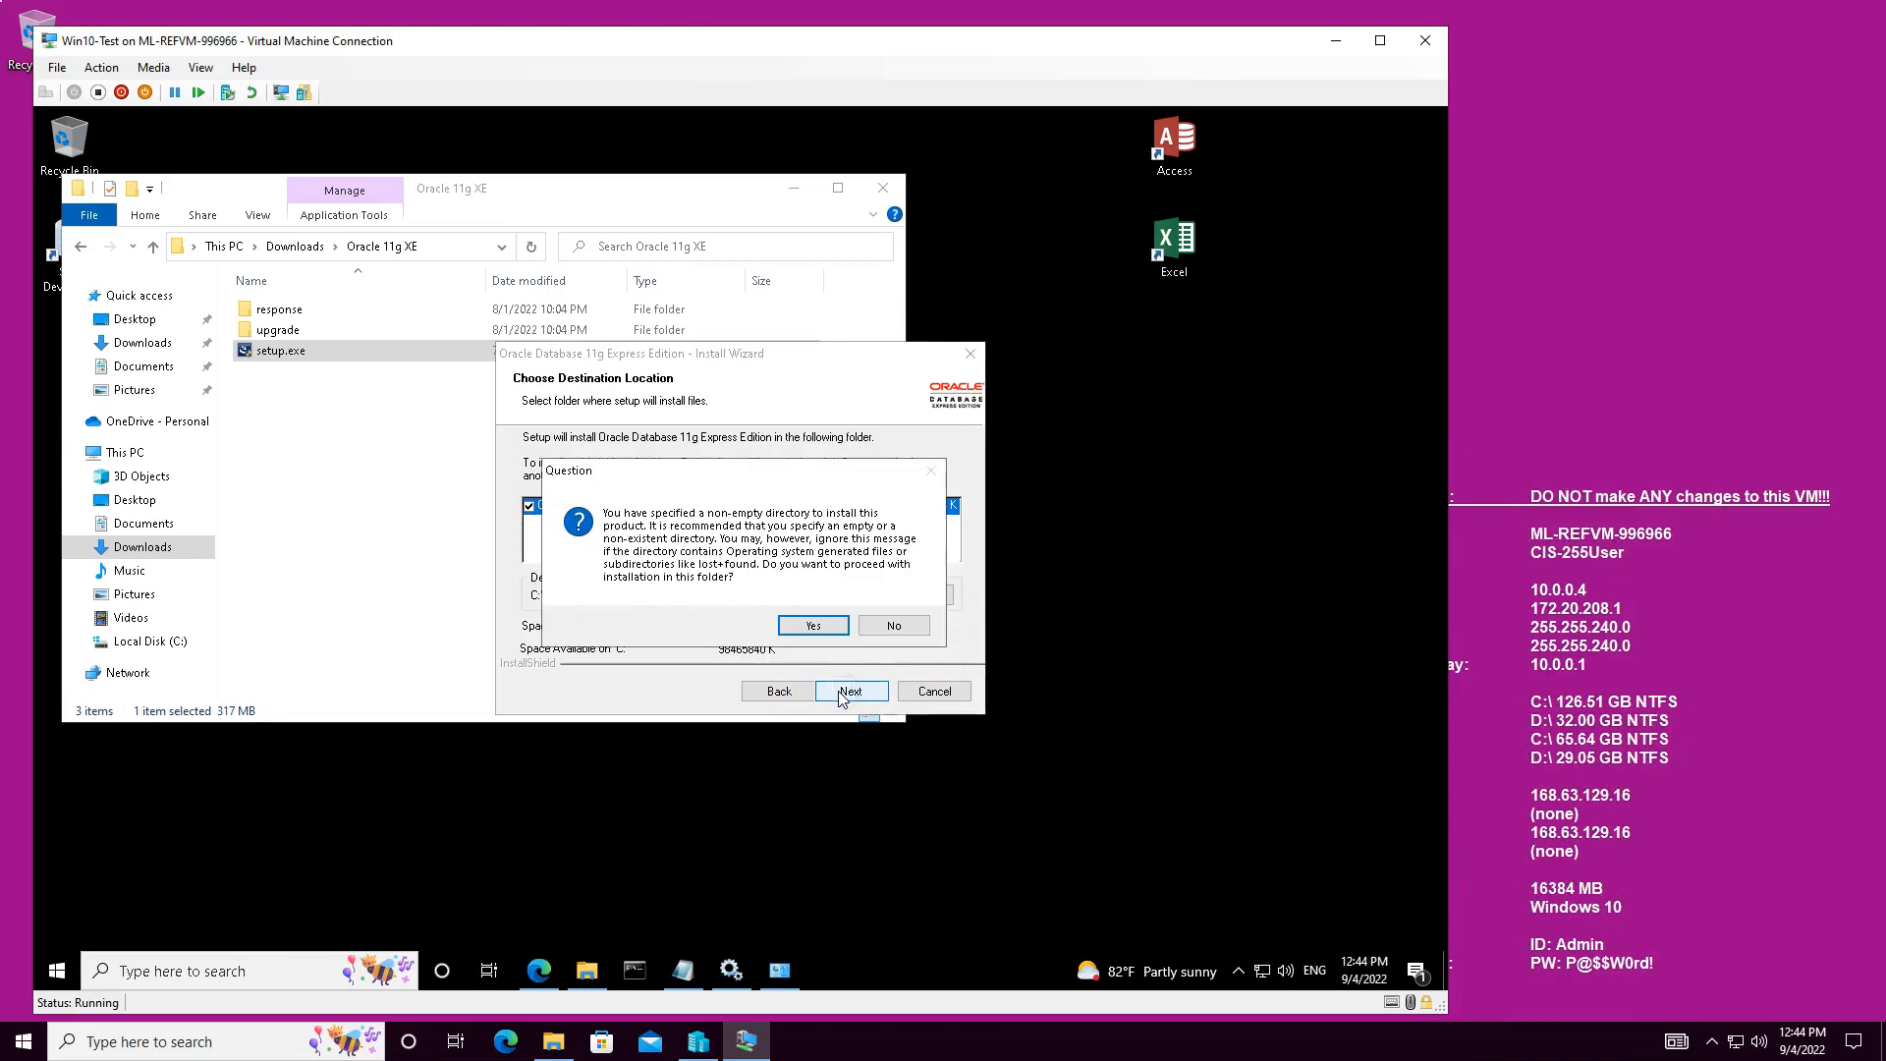
pyautogui.moveTo(675, 479); pyautogui.dragTo(673, 293)
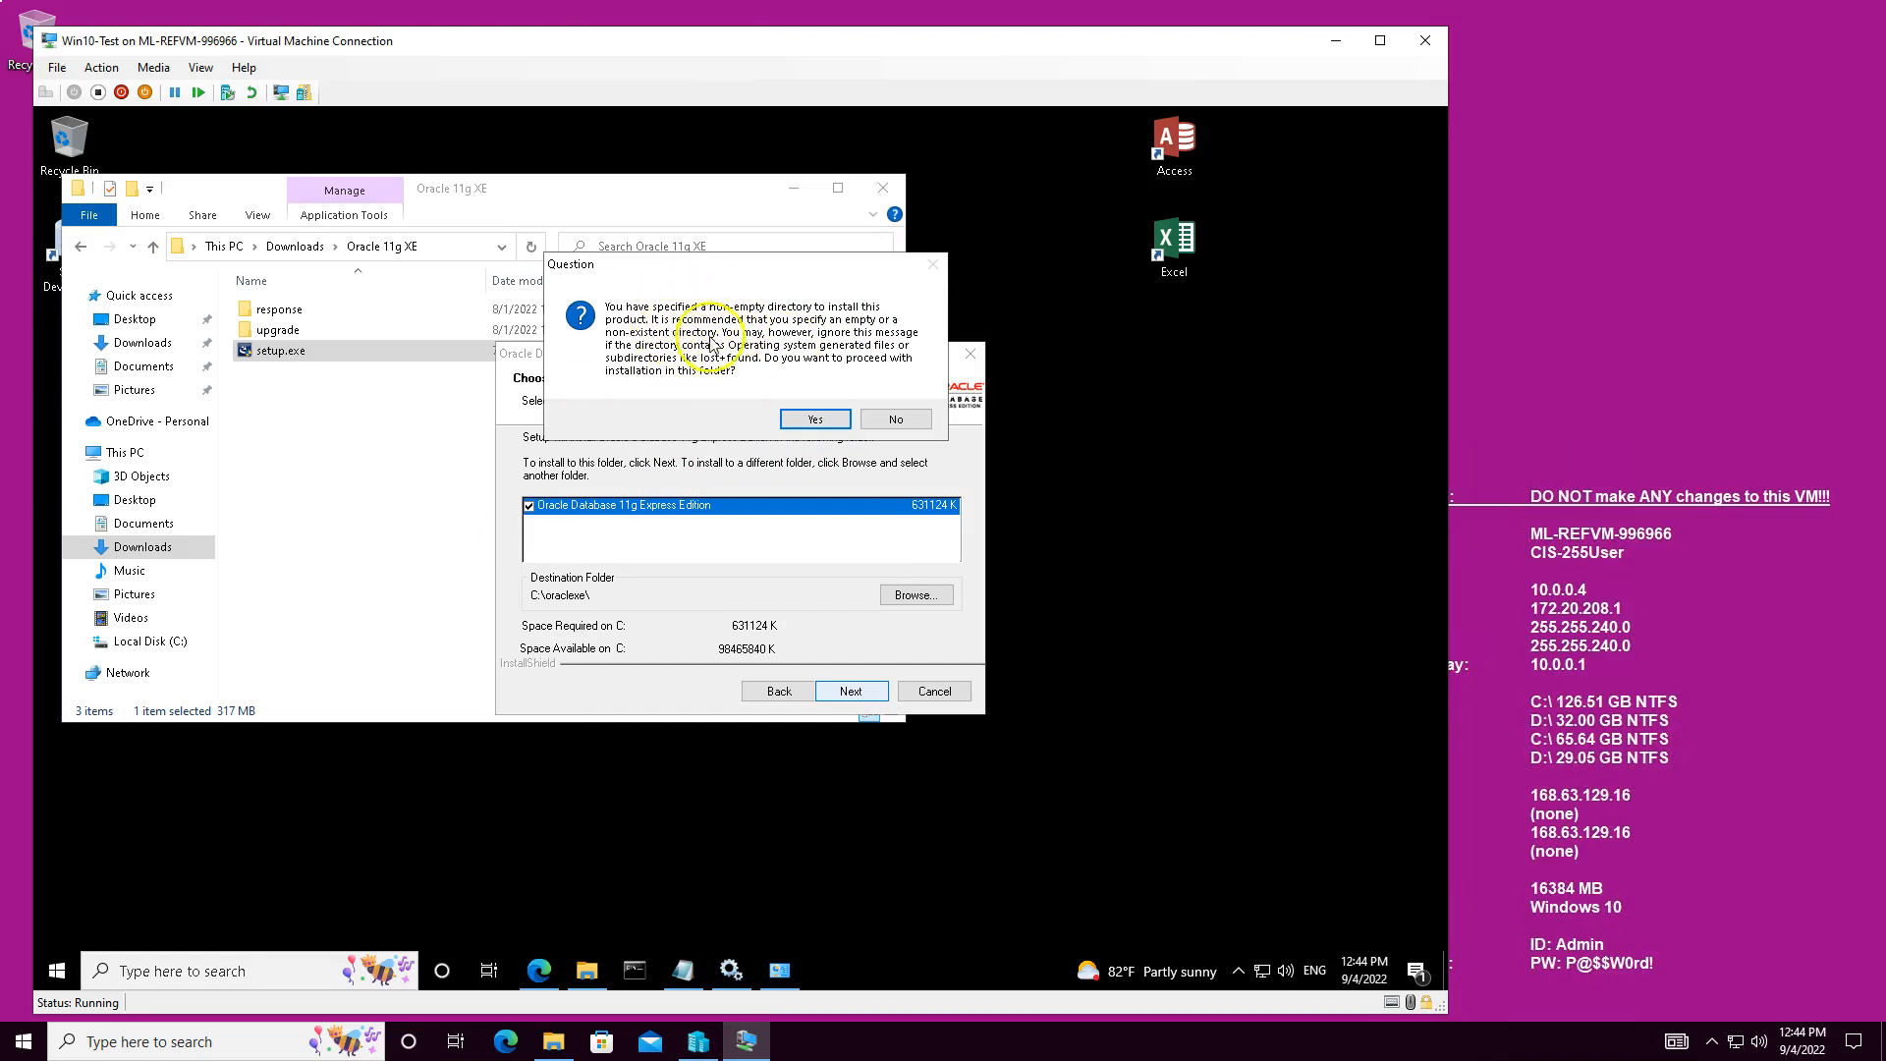
pyautogui.click(815, 420)
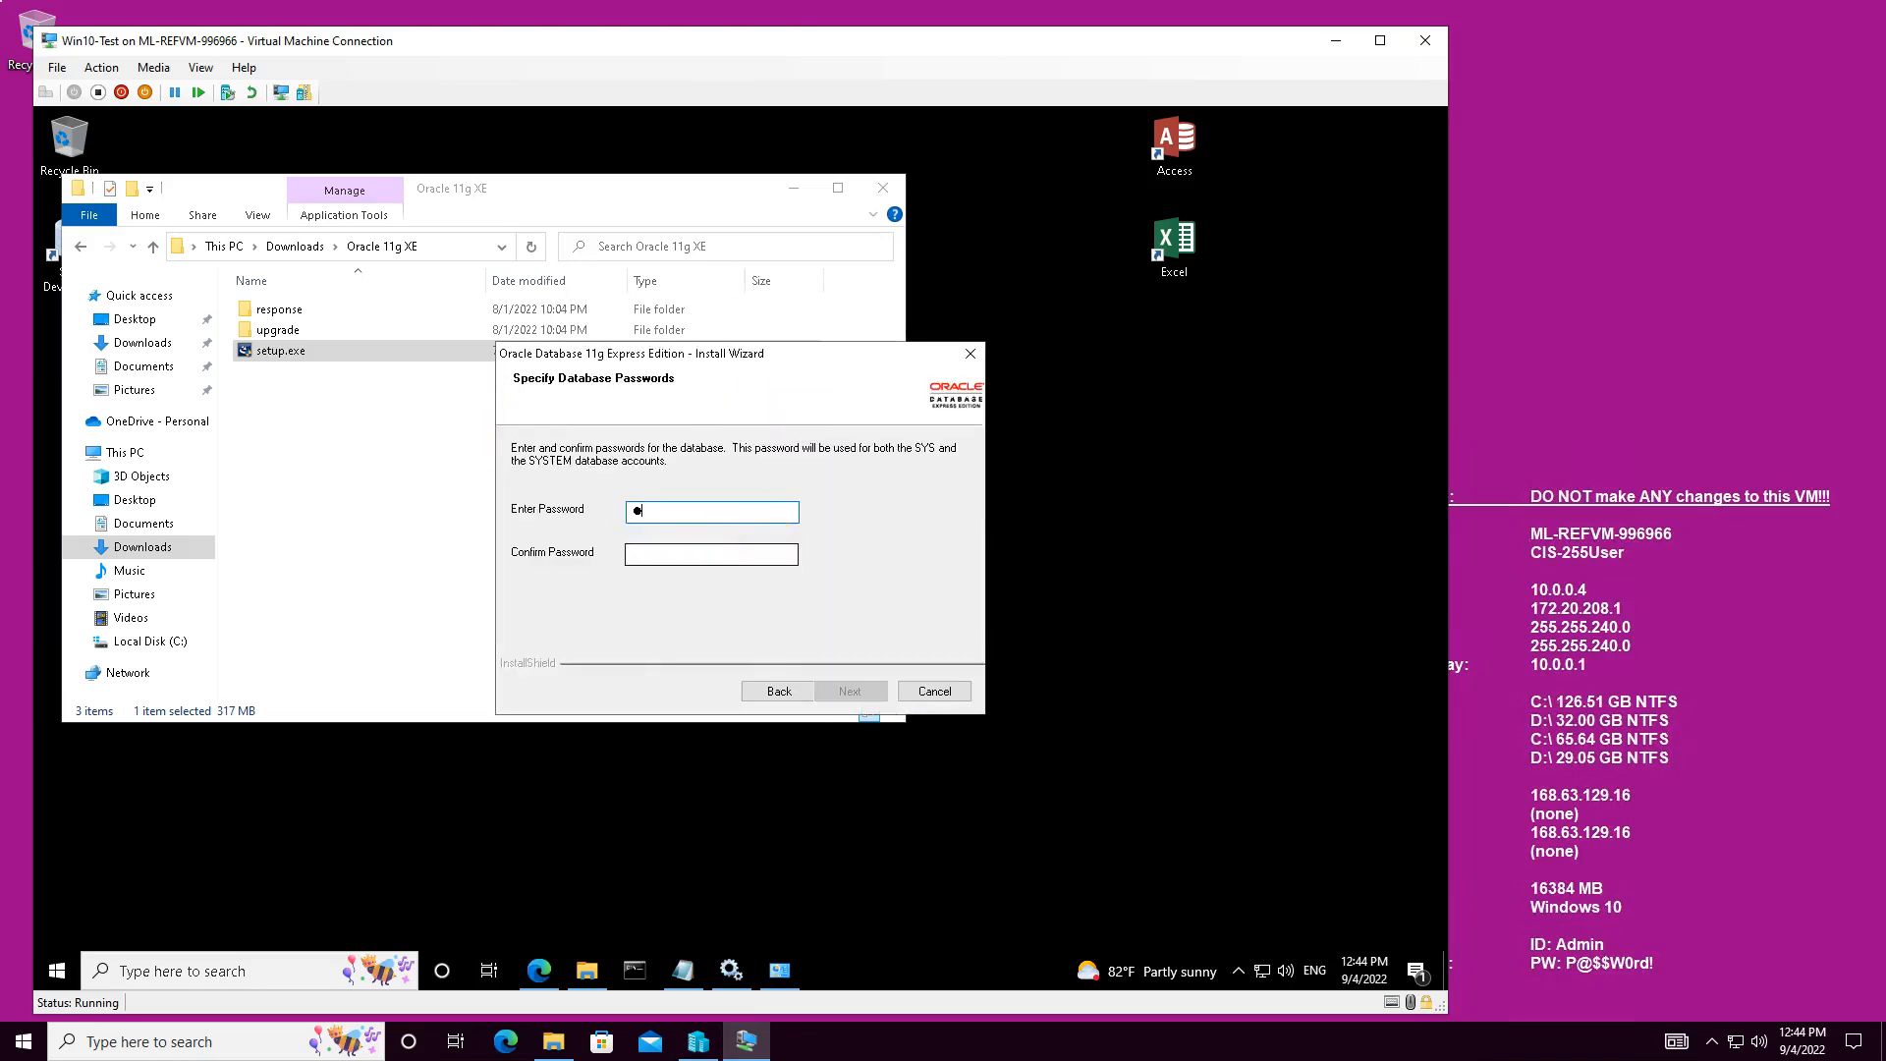
# Step: Enter and confirm the database password for the SYS and SYSTEM accounts
pyautogui.write('●●●●●●')
pyautogui.press('Tab')
pyautogui.write('●')
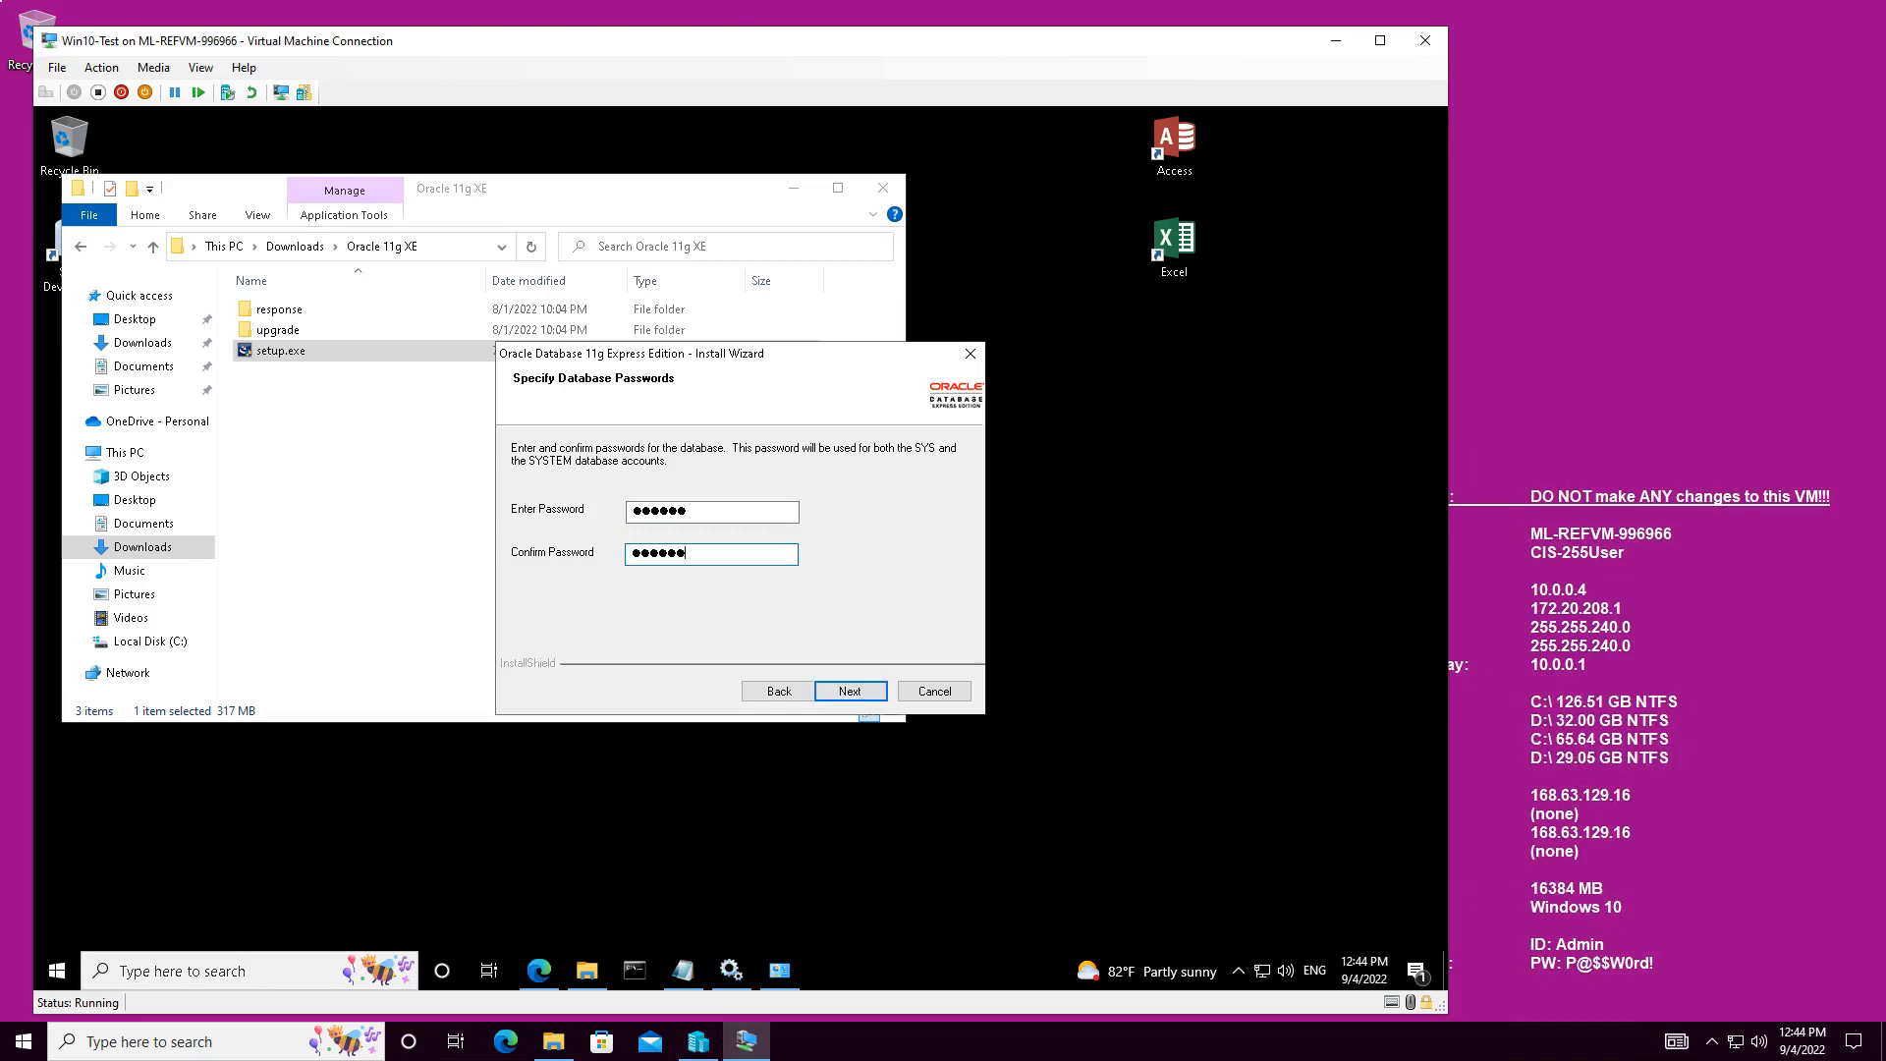
# Step: Review the database password noted in the open Notepad document, and minimize Notepad
pyautogui.click(683, 969)
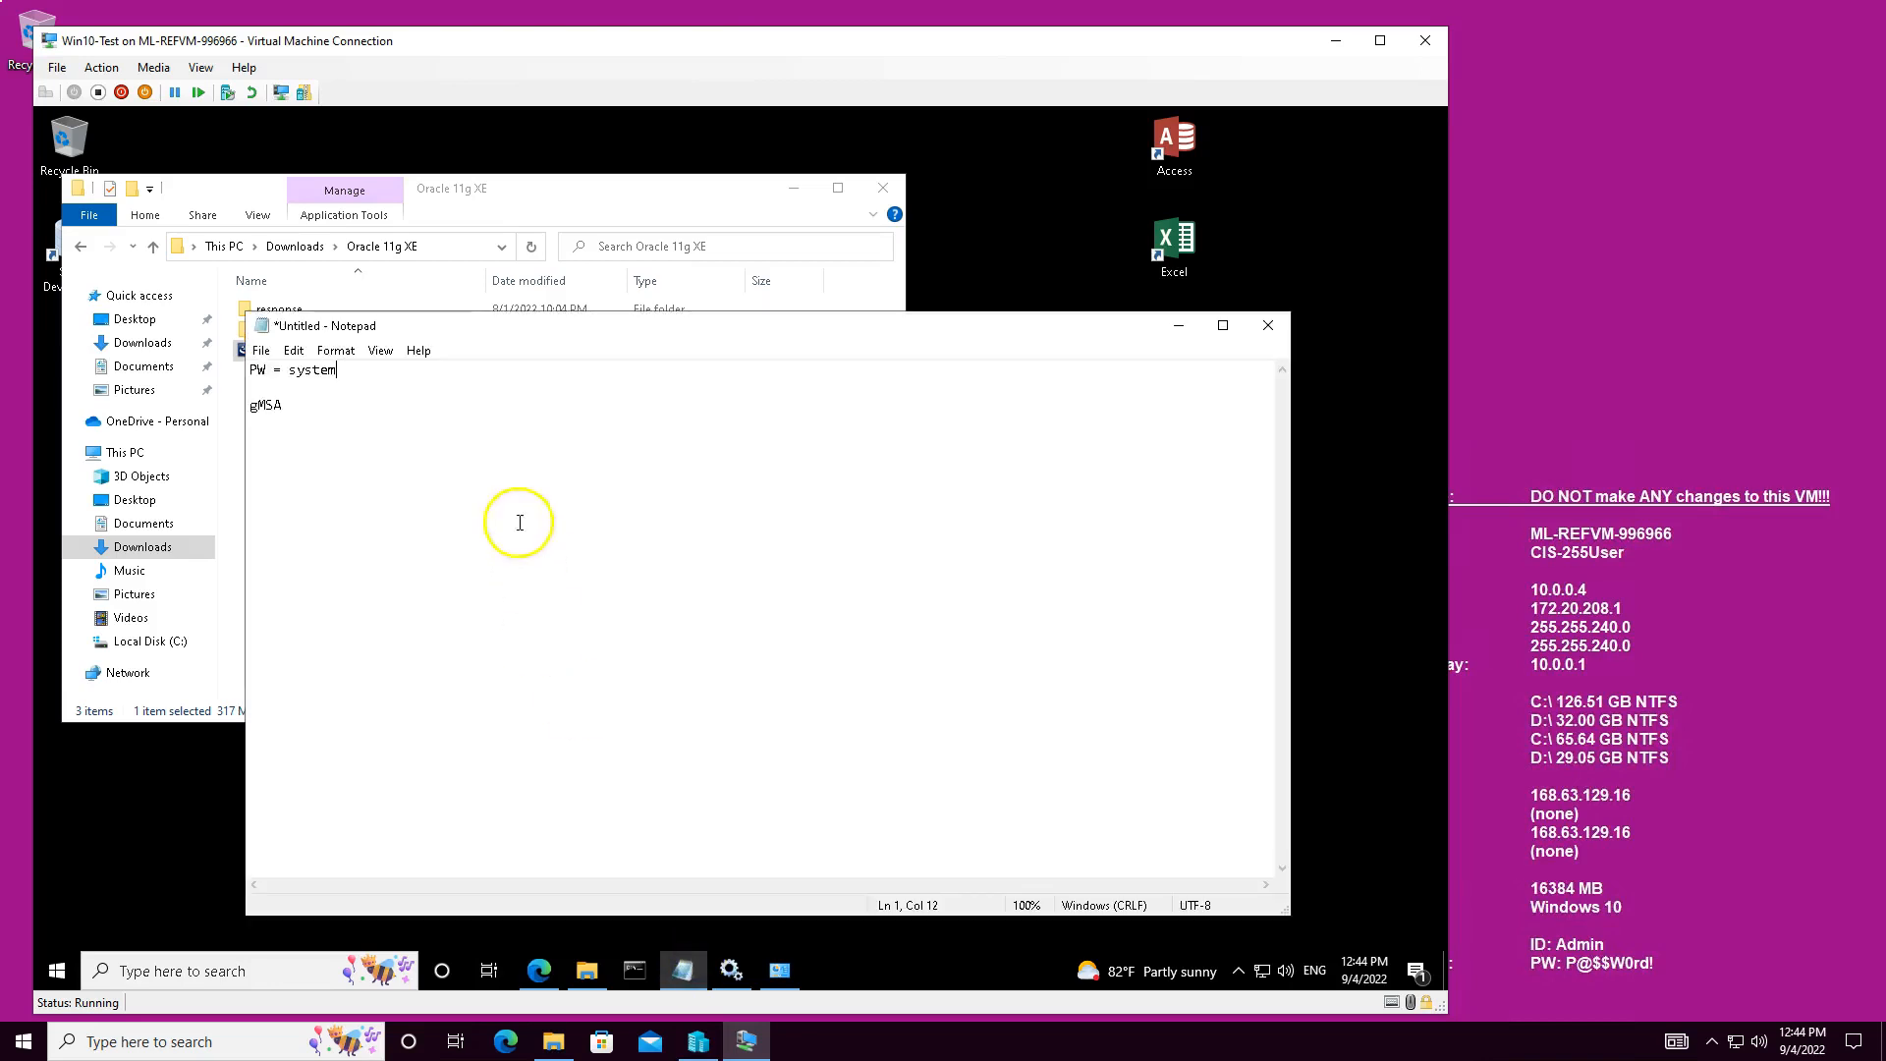
pyautogui.moveTo(288, 370); pyautogui.dragTo(361, 370)
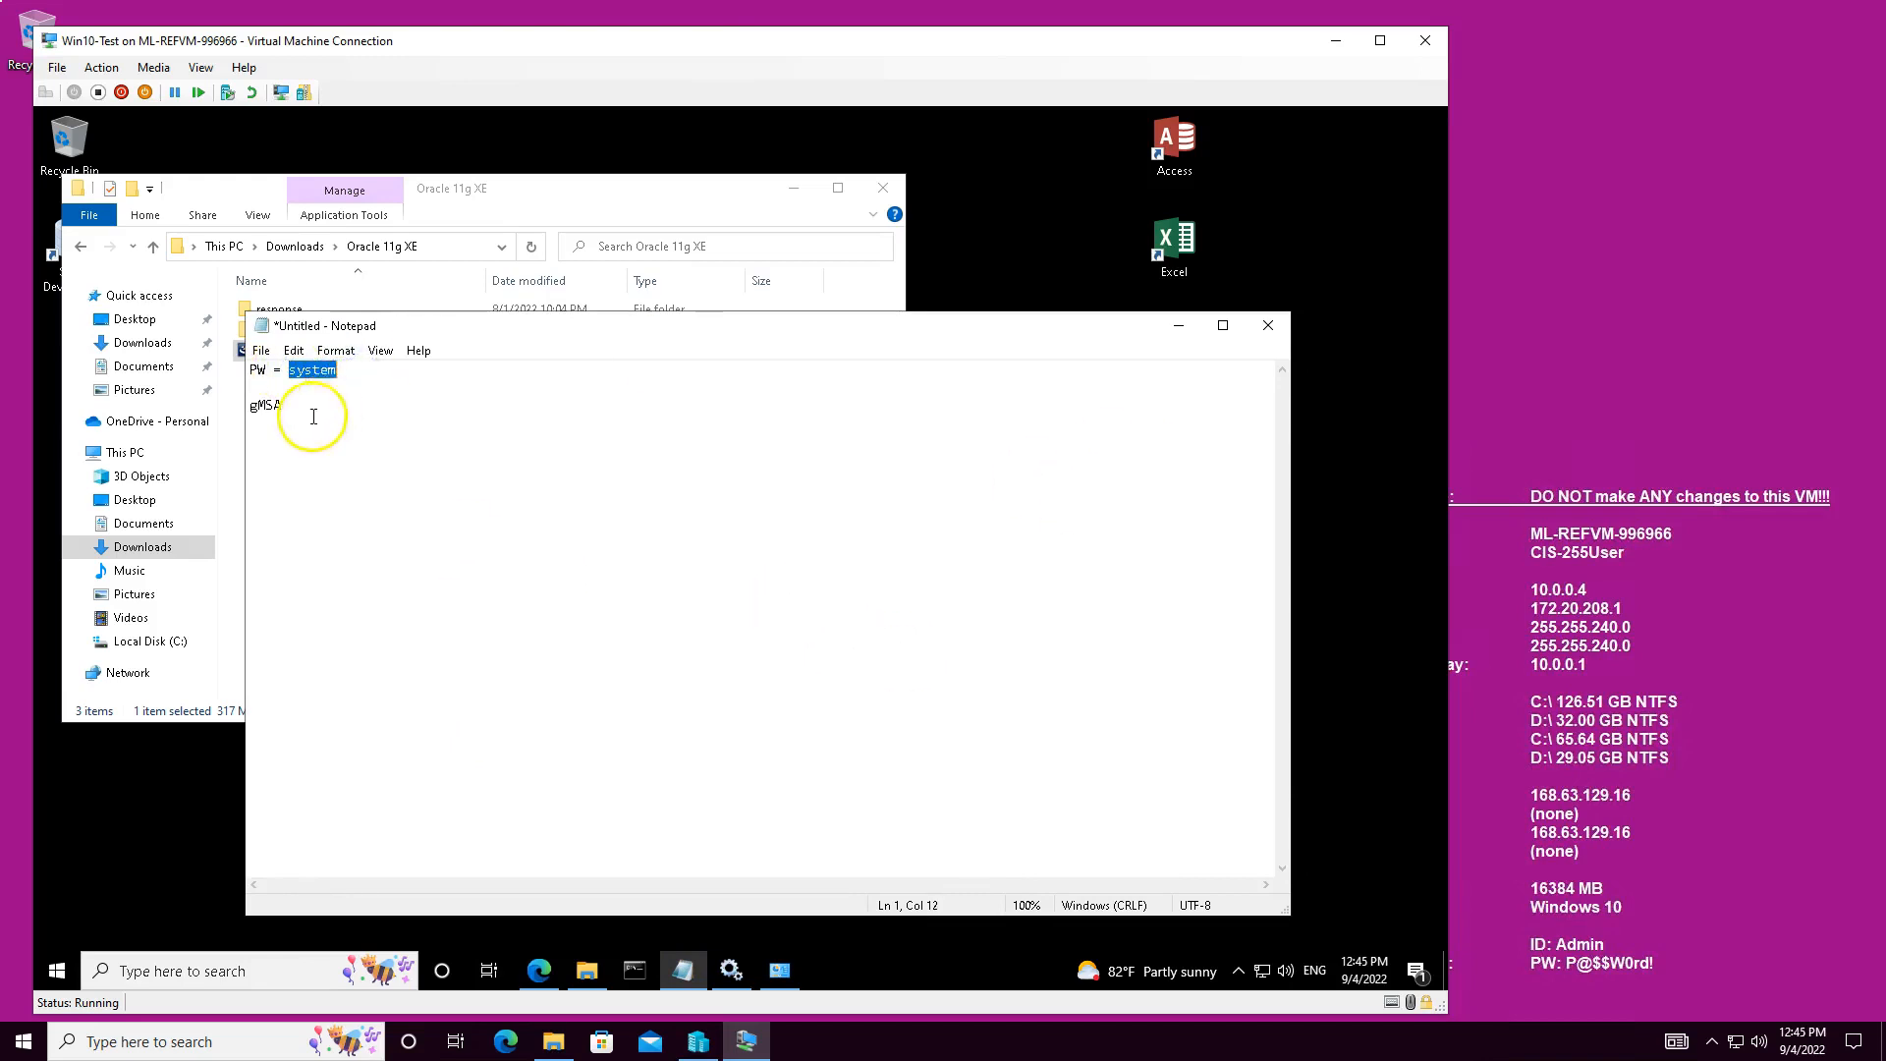
pyautogui.click(354, 373)
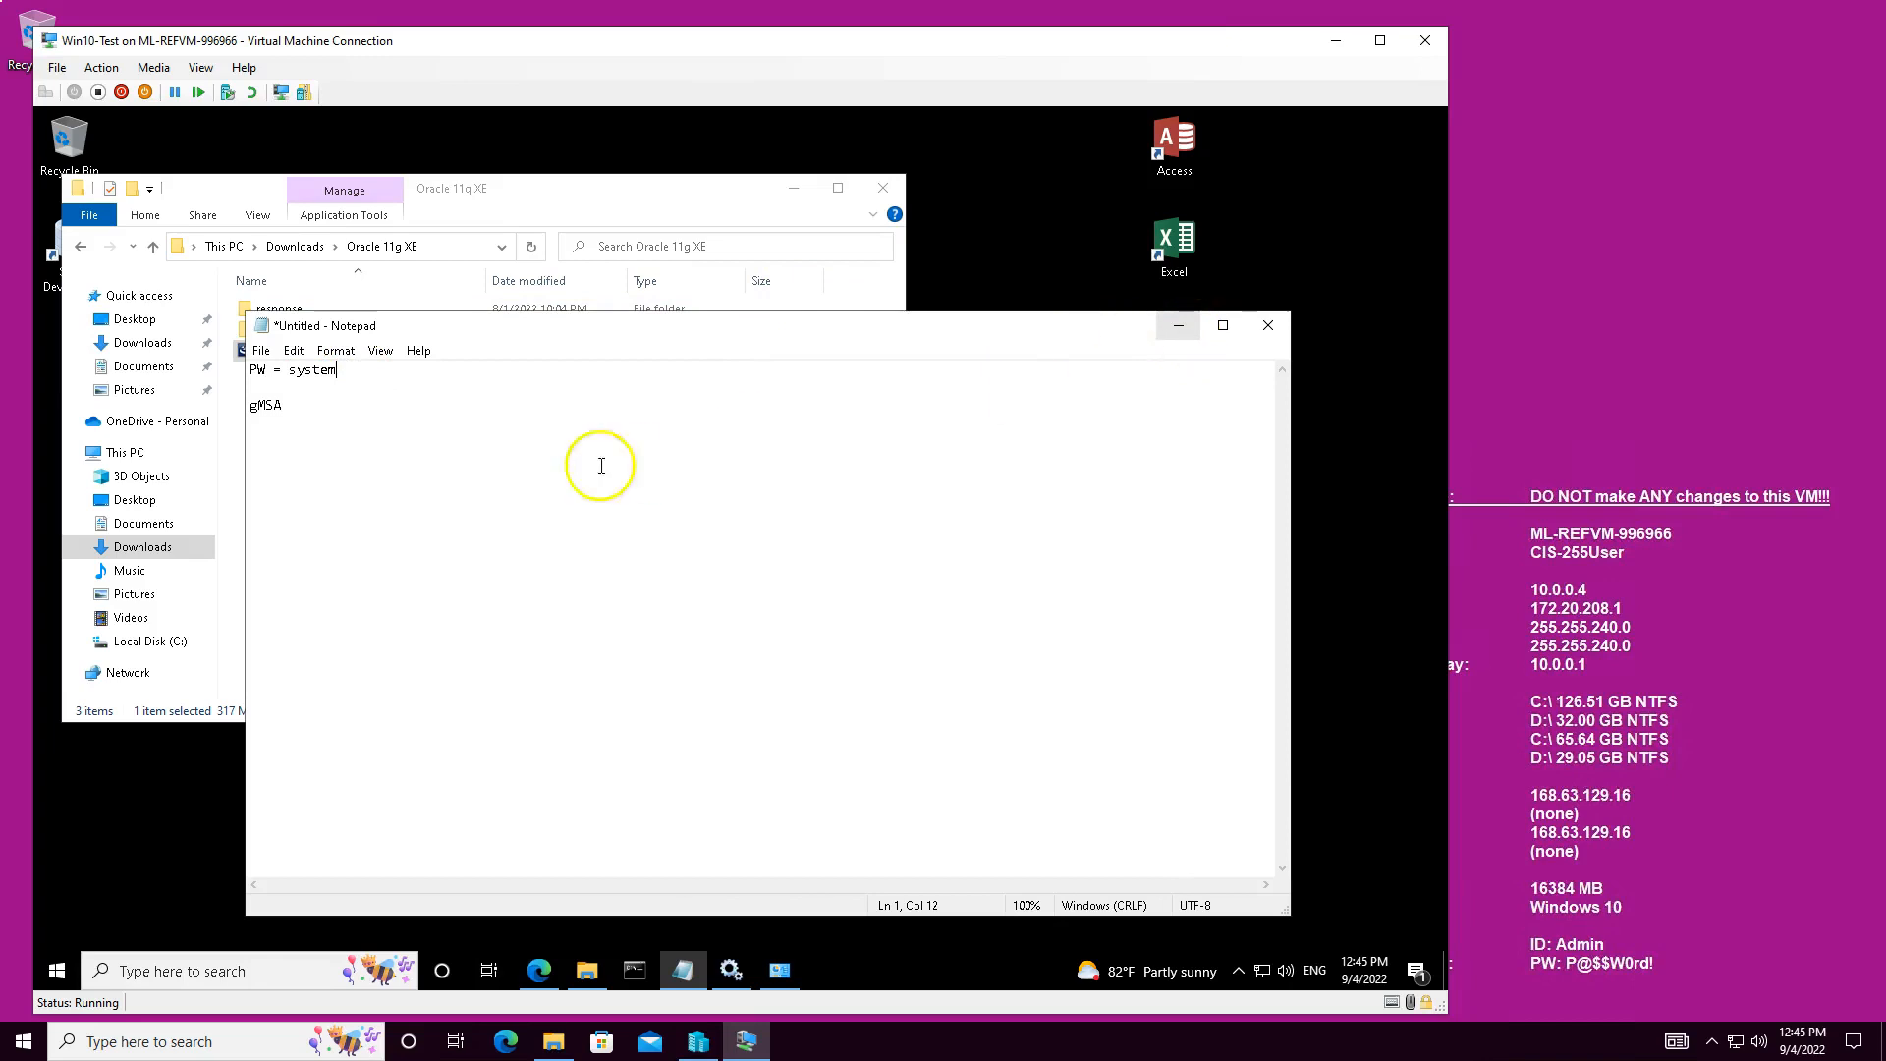
pyautogui.moveTo(289, 370); pyautogui.dragTo(340, 371)
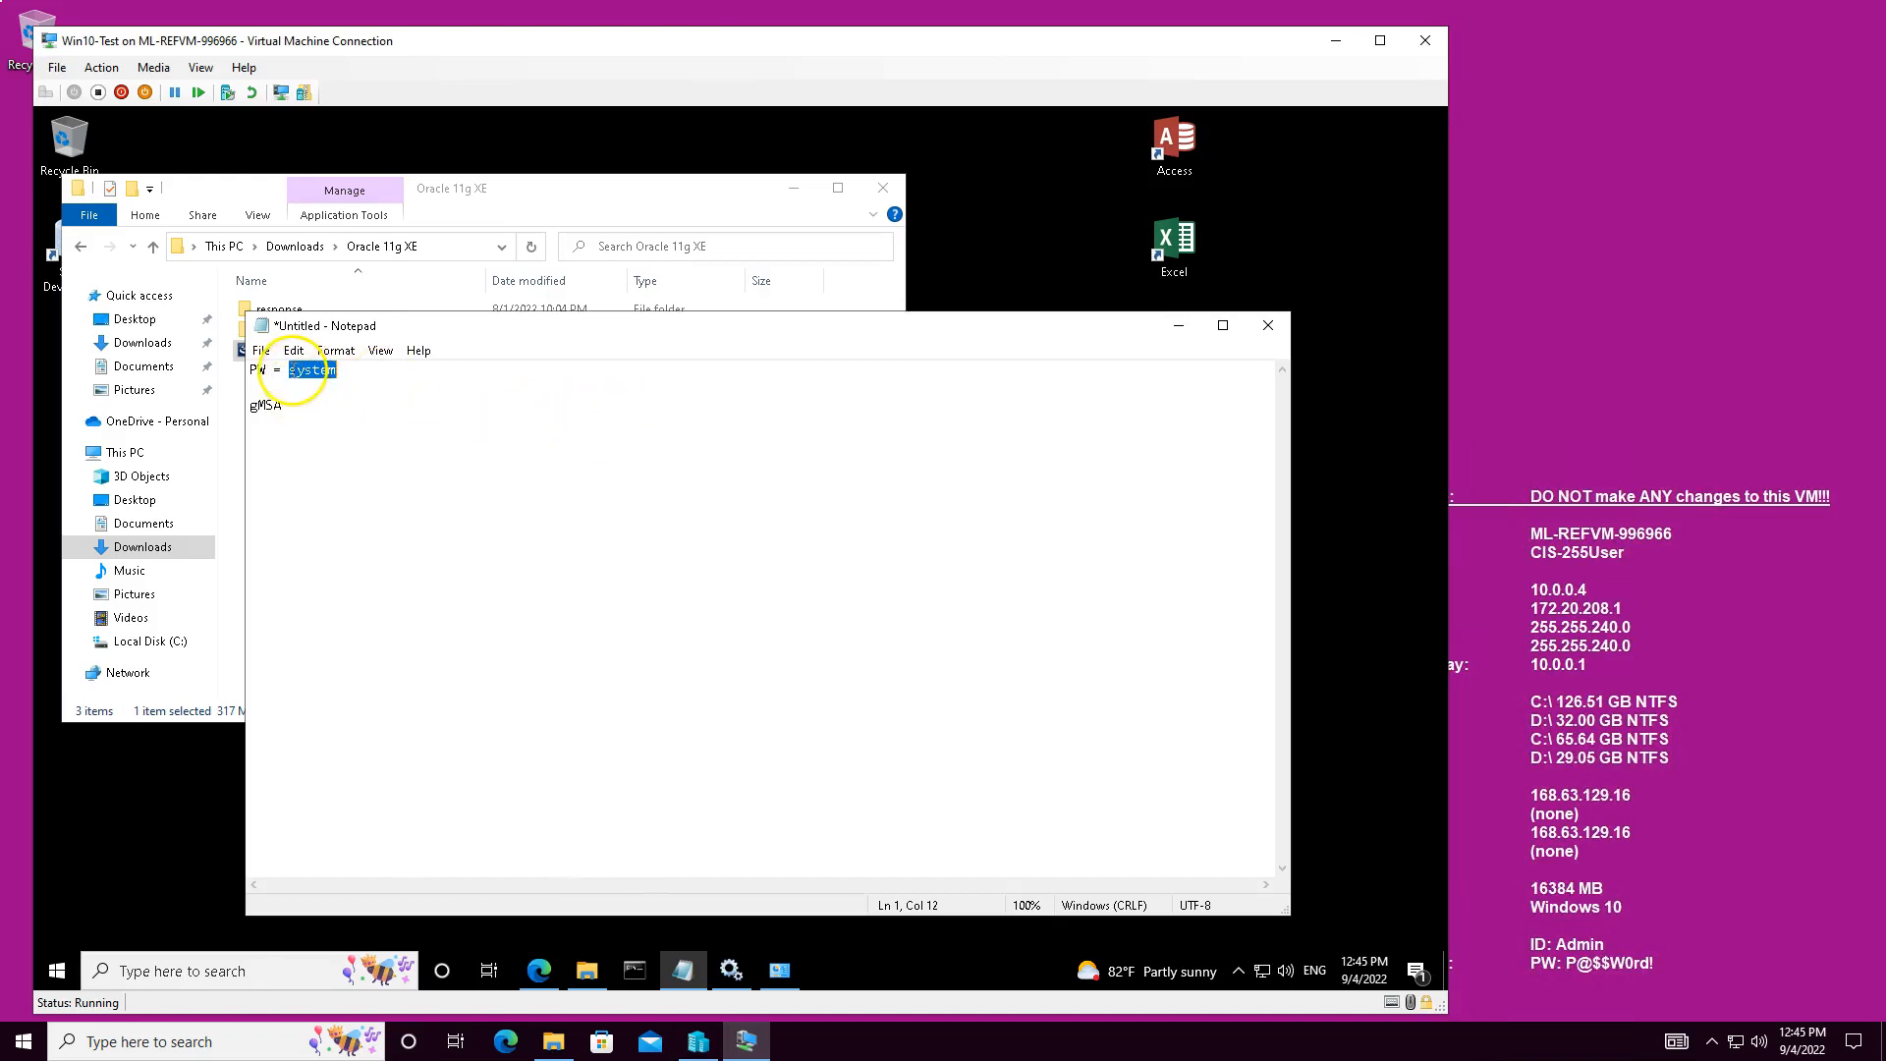
pyautogui.moveTo(284, 369); pyautogui.dragTo(336, 370)
pyautogui.click(1178, 326)
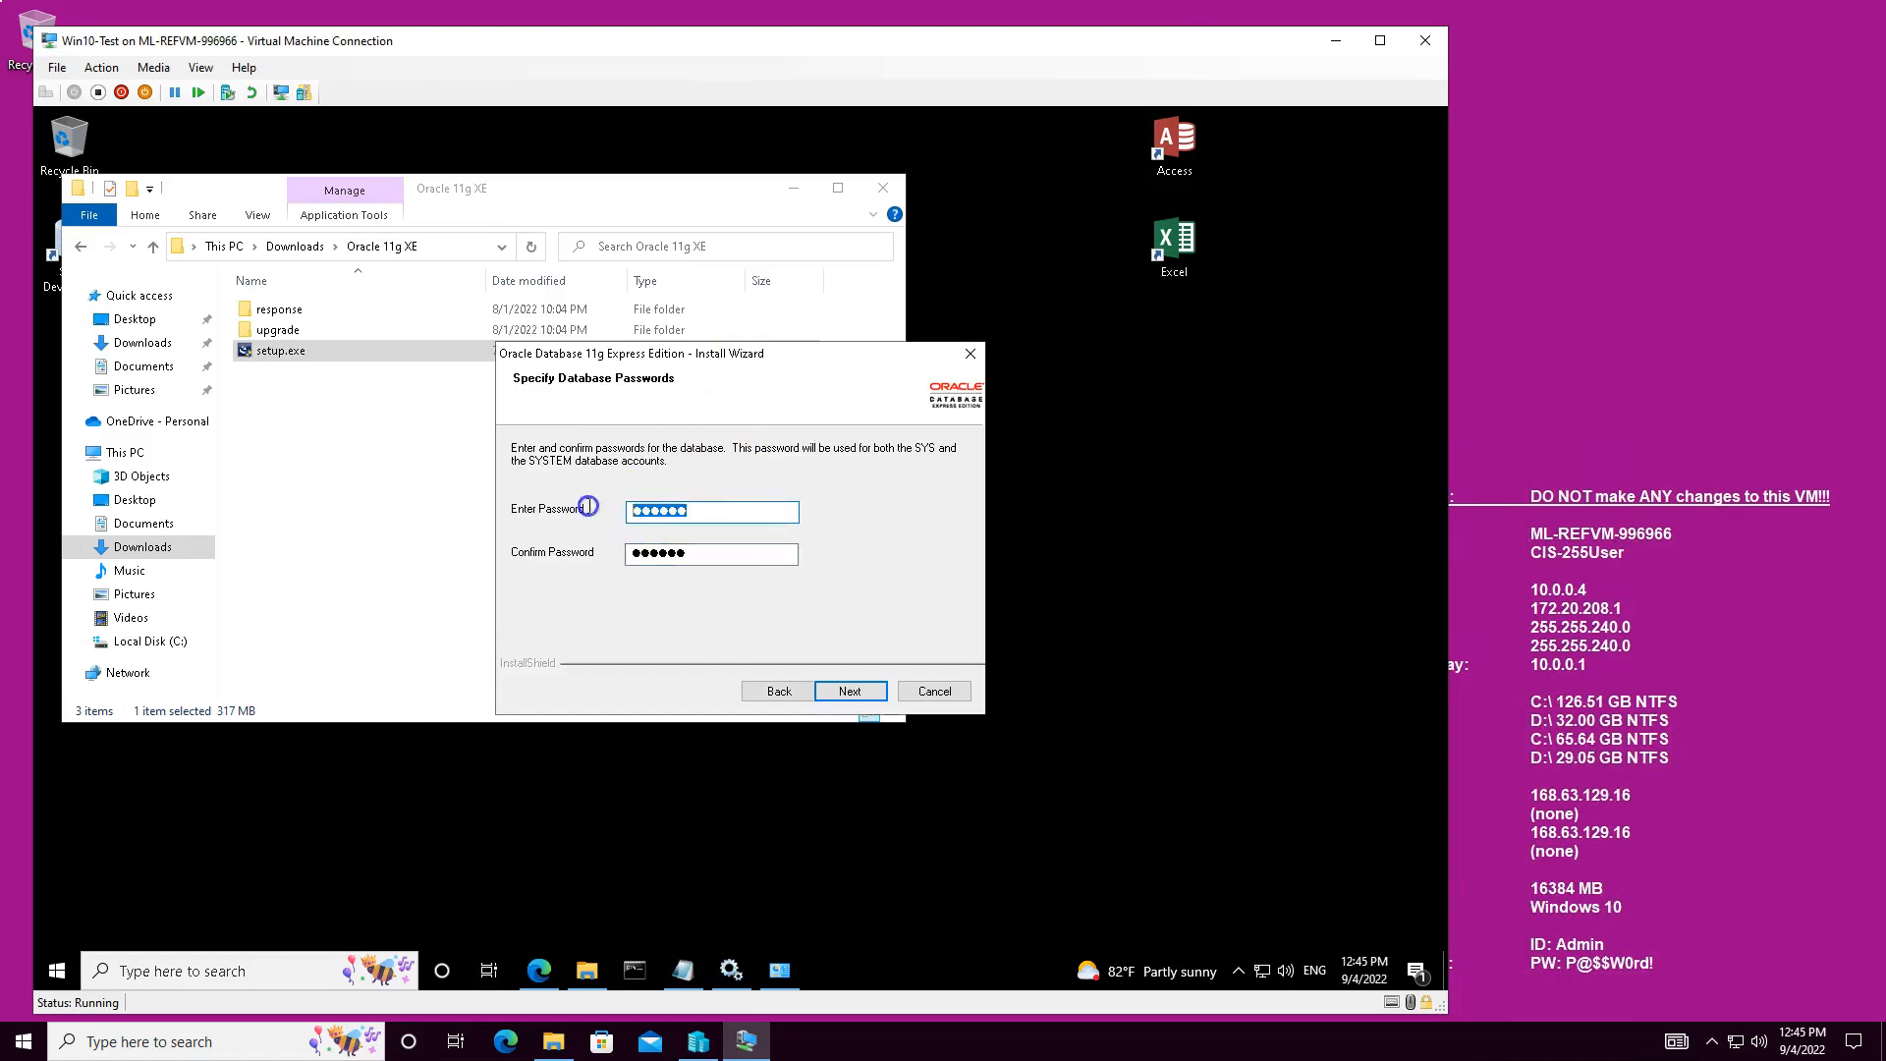
# Step: Submit the database passwords and take a screen snip of the current installation settings on the Summary page
pyautogui.moveTo(704, 554); pyautogui.dragTo(636, 556)
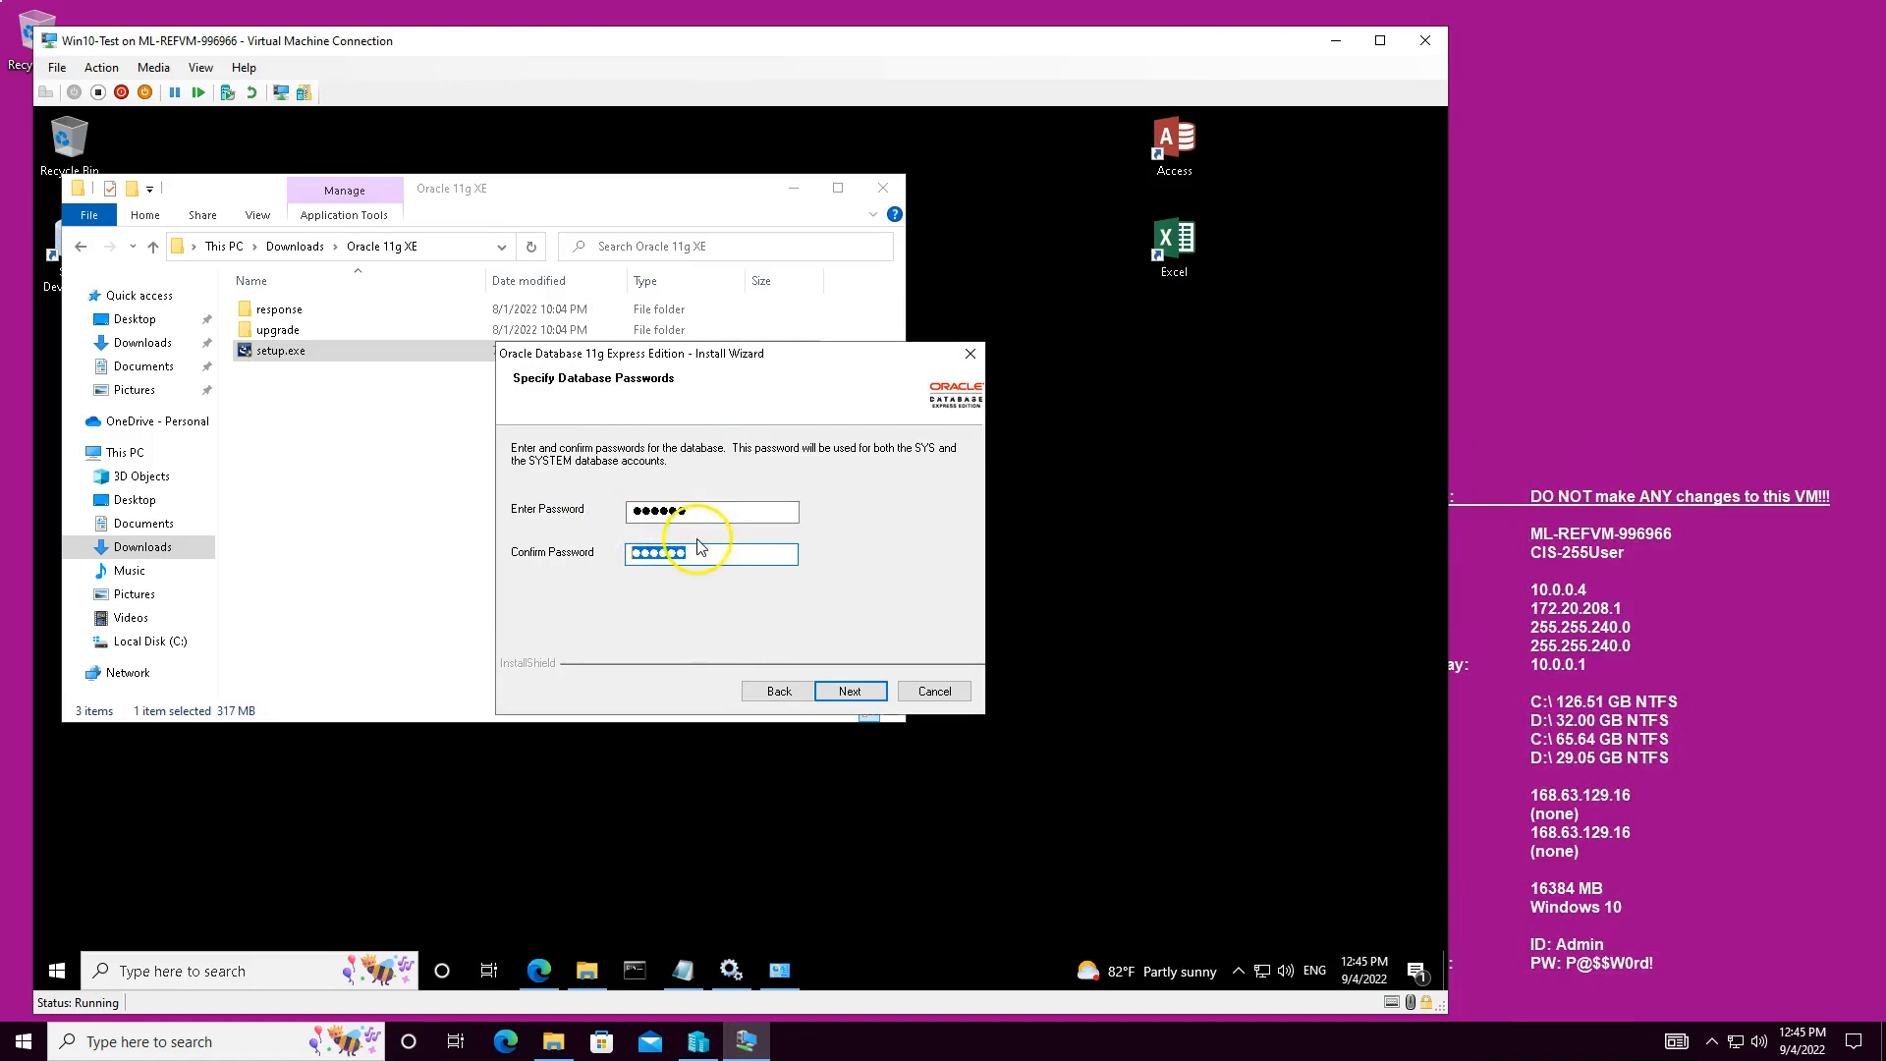
pyautogui.click(848, 693)
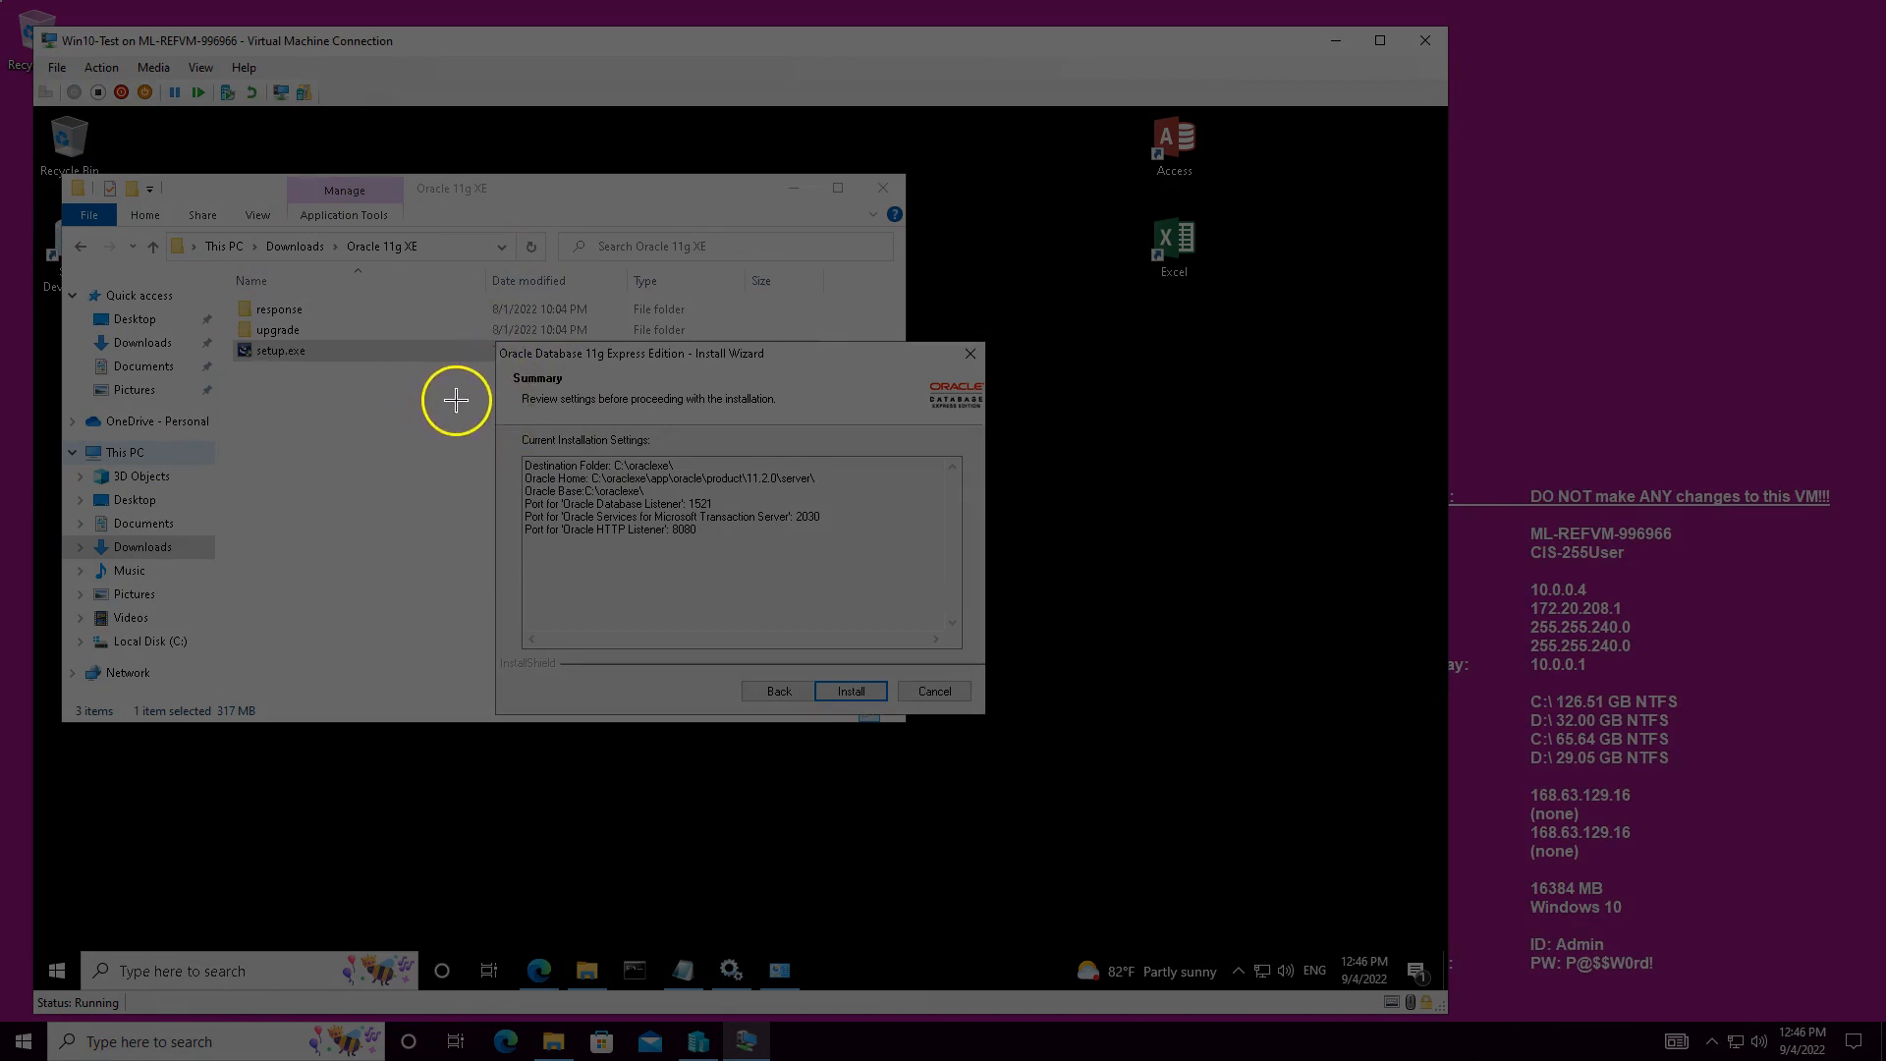
pyautogui.moveTo(494, 341); pyautogui.dragTo(844, 546)
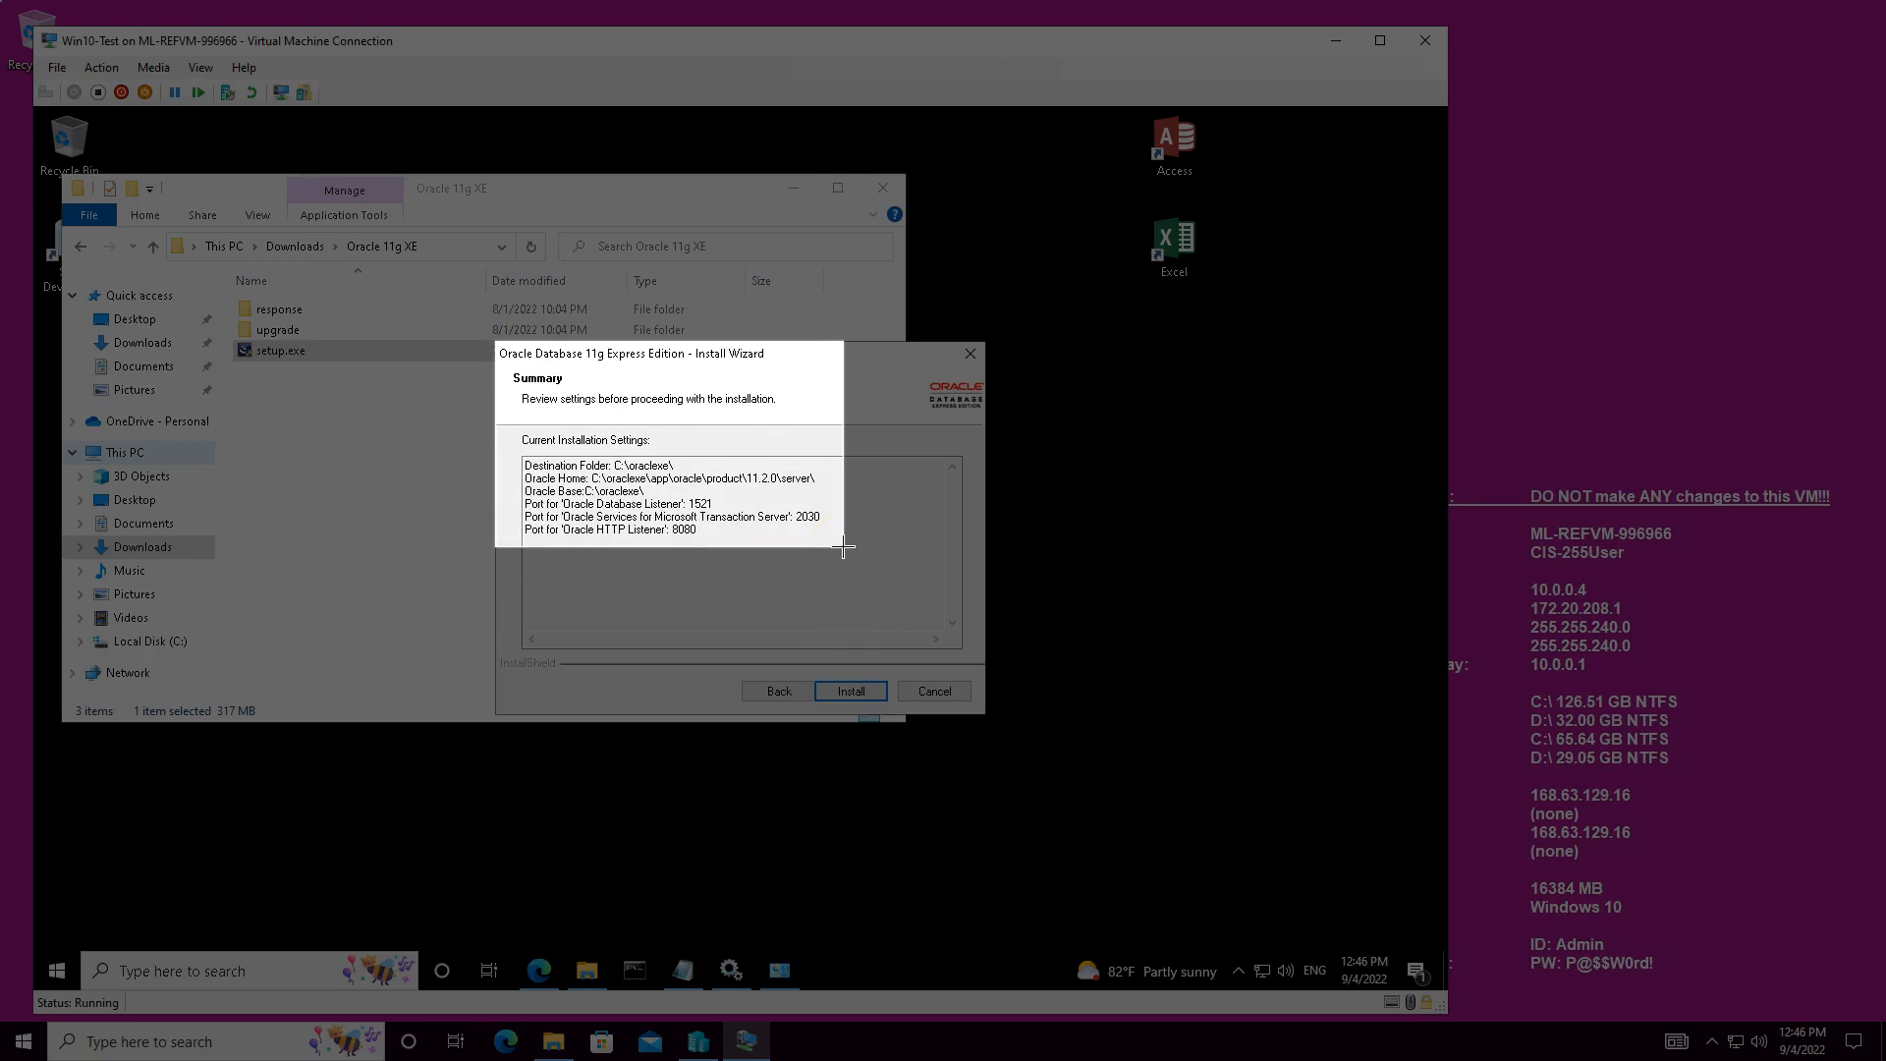
pyautogui.moveTo(844, 547); pyautogui.dragTo(843, 547)
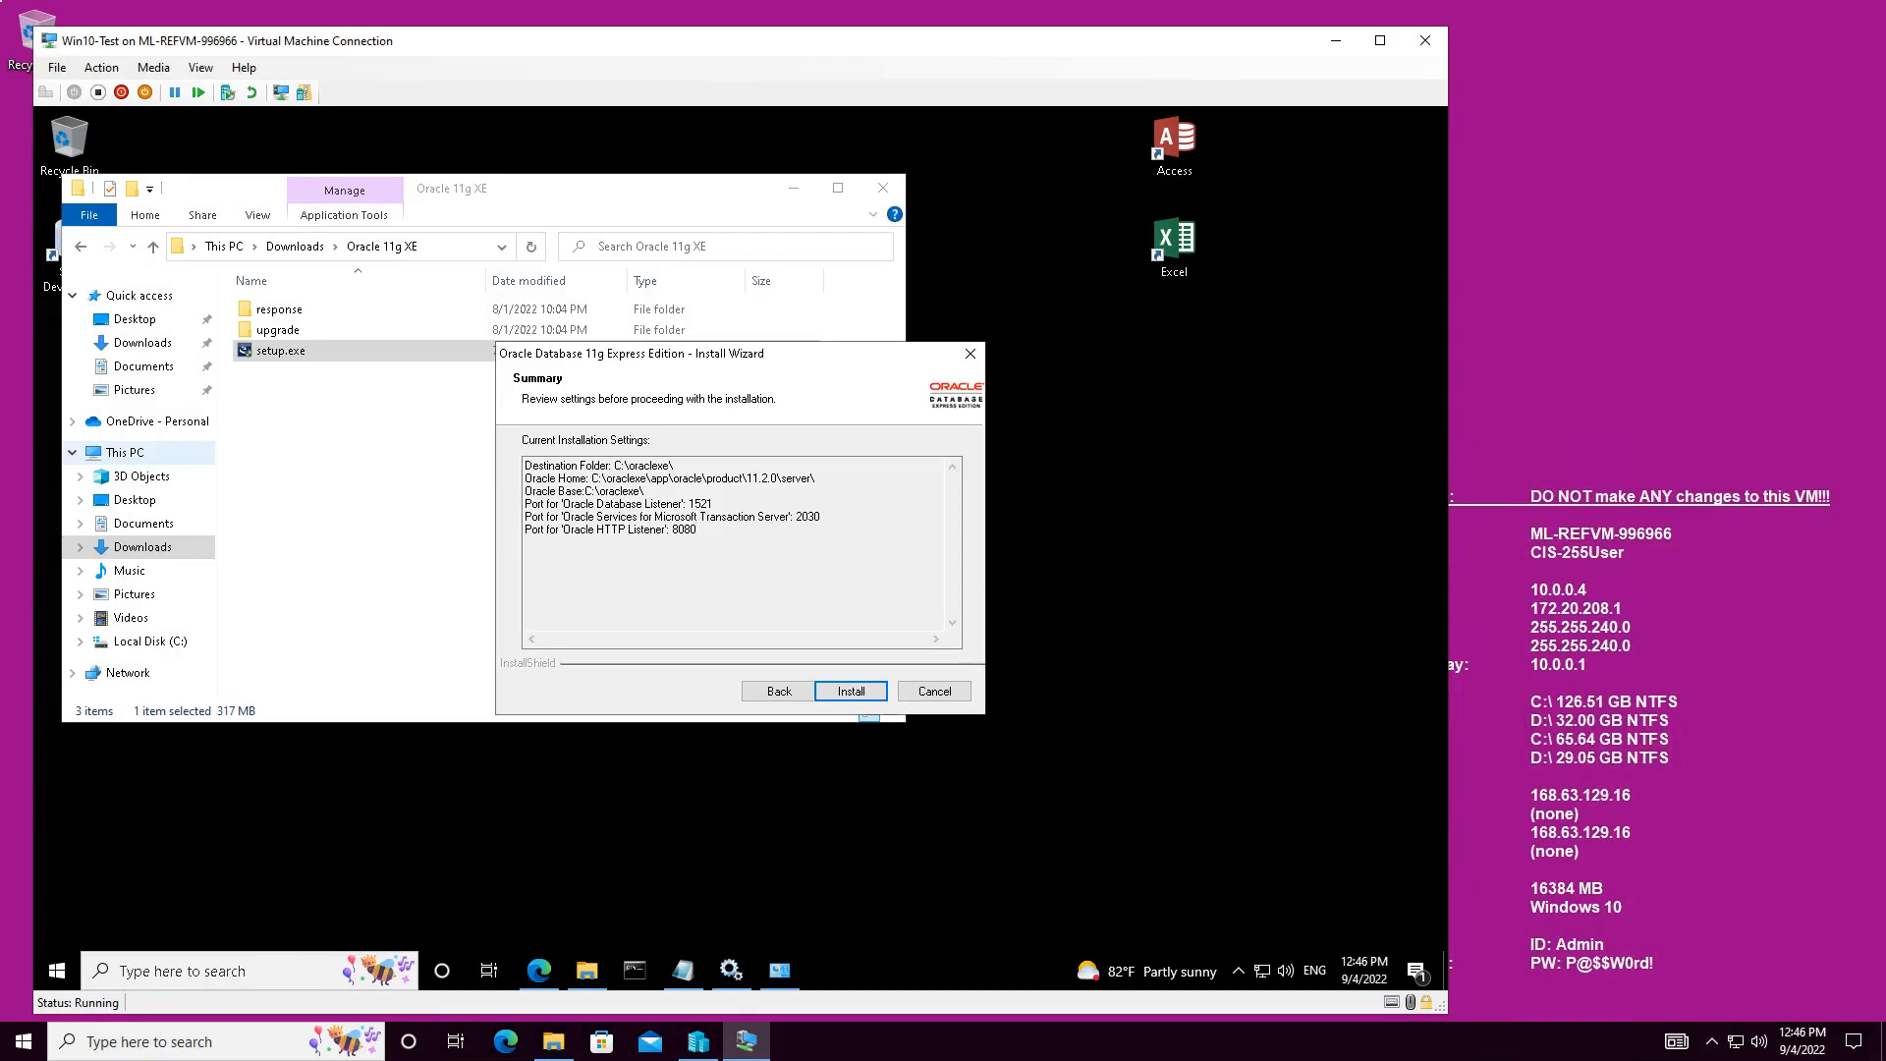
pyautogui.moveTo(0, 103); pyautogui.dragTo(1110, 45)
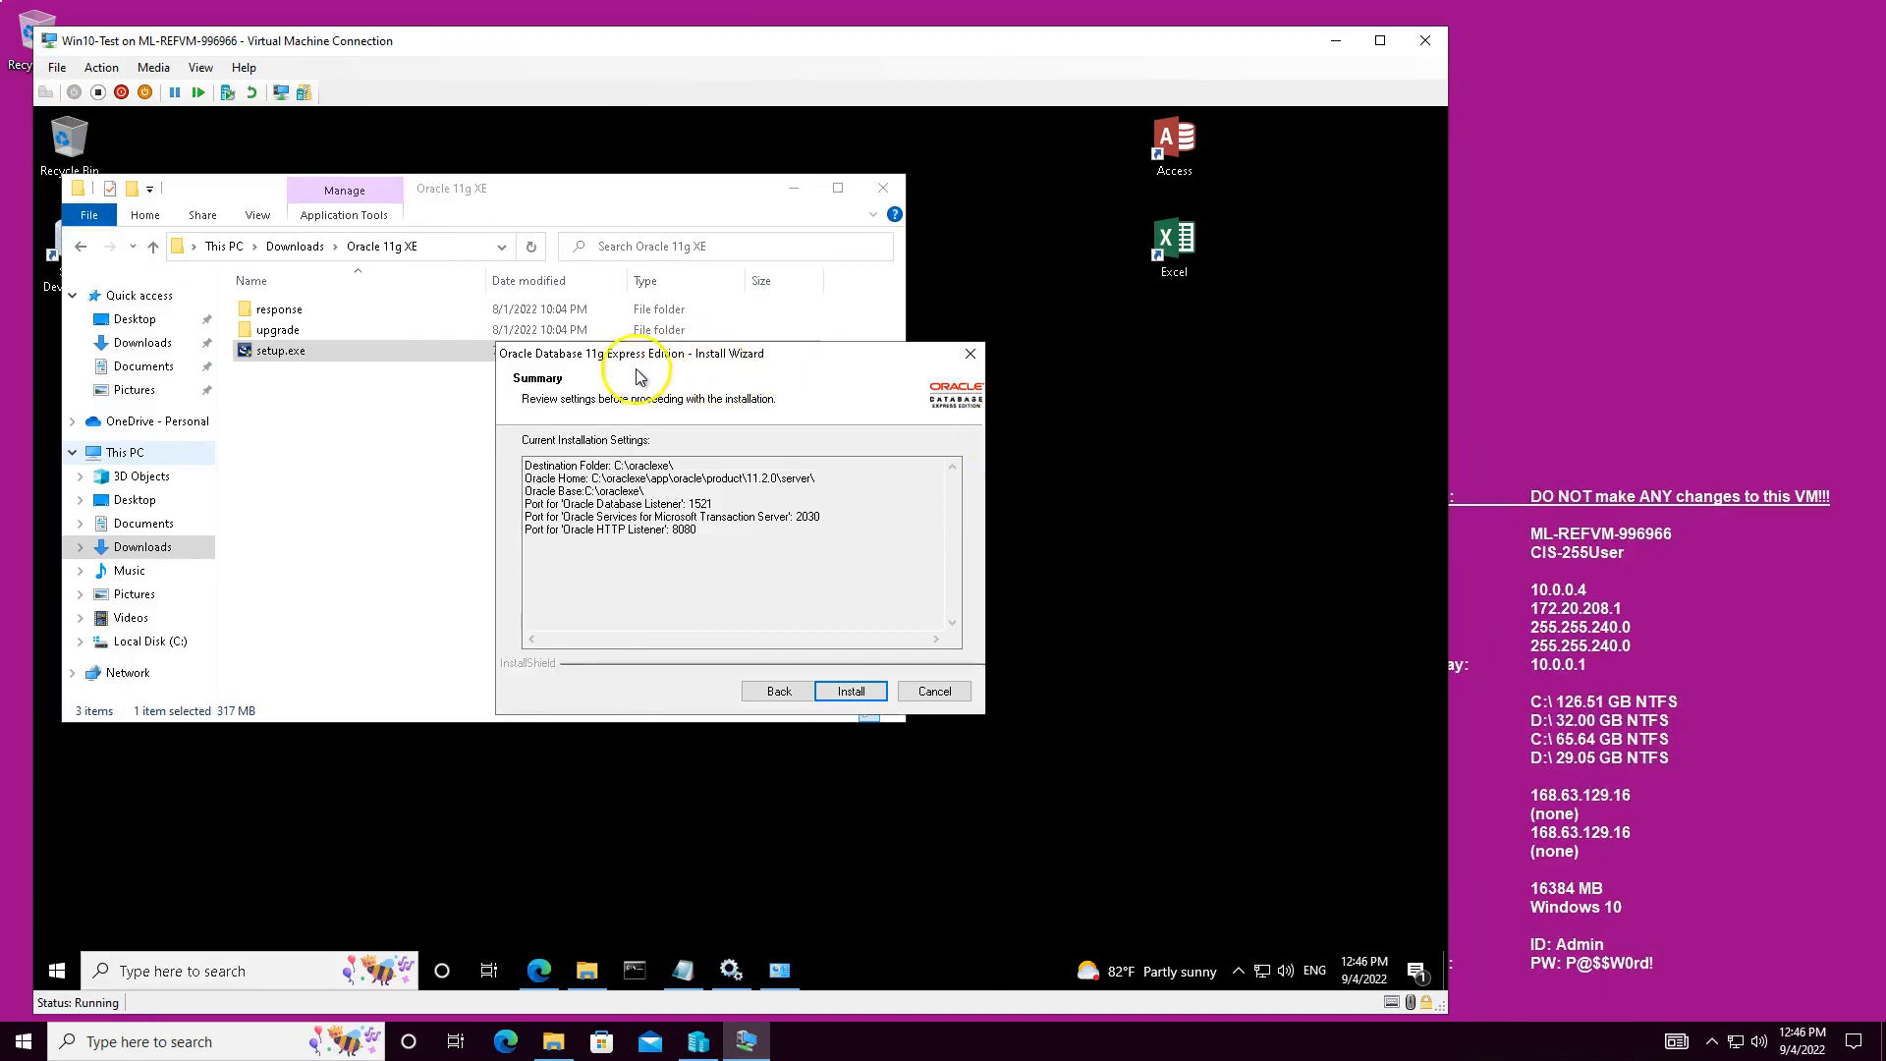
# Step: Install Oracle Database 11g Express Edition with the summarized settings and finish the wizard
pyautogui.click(833, 695)
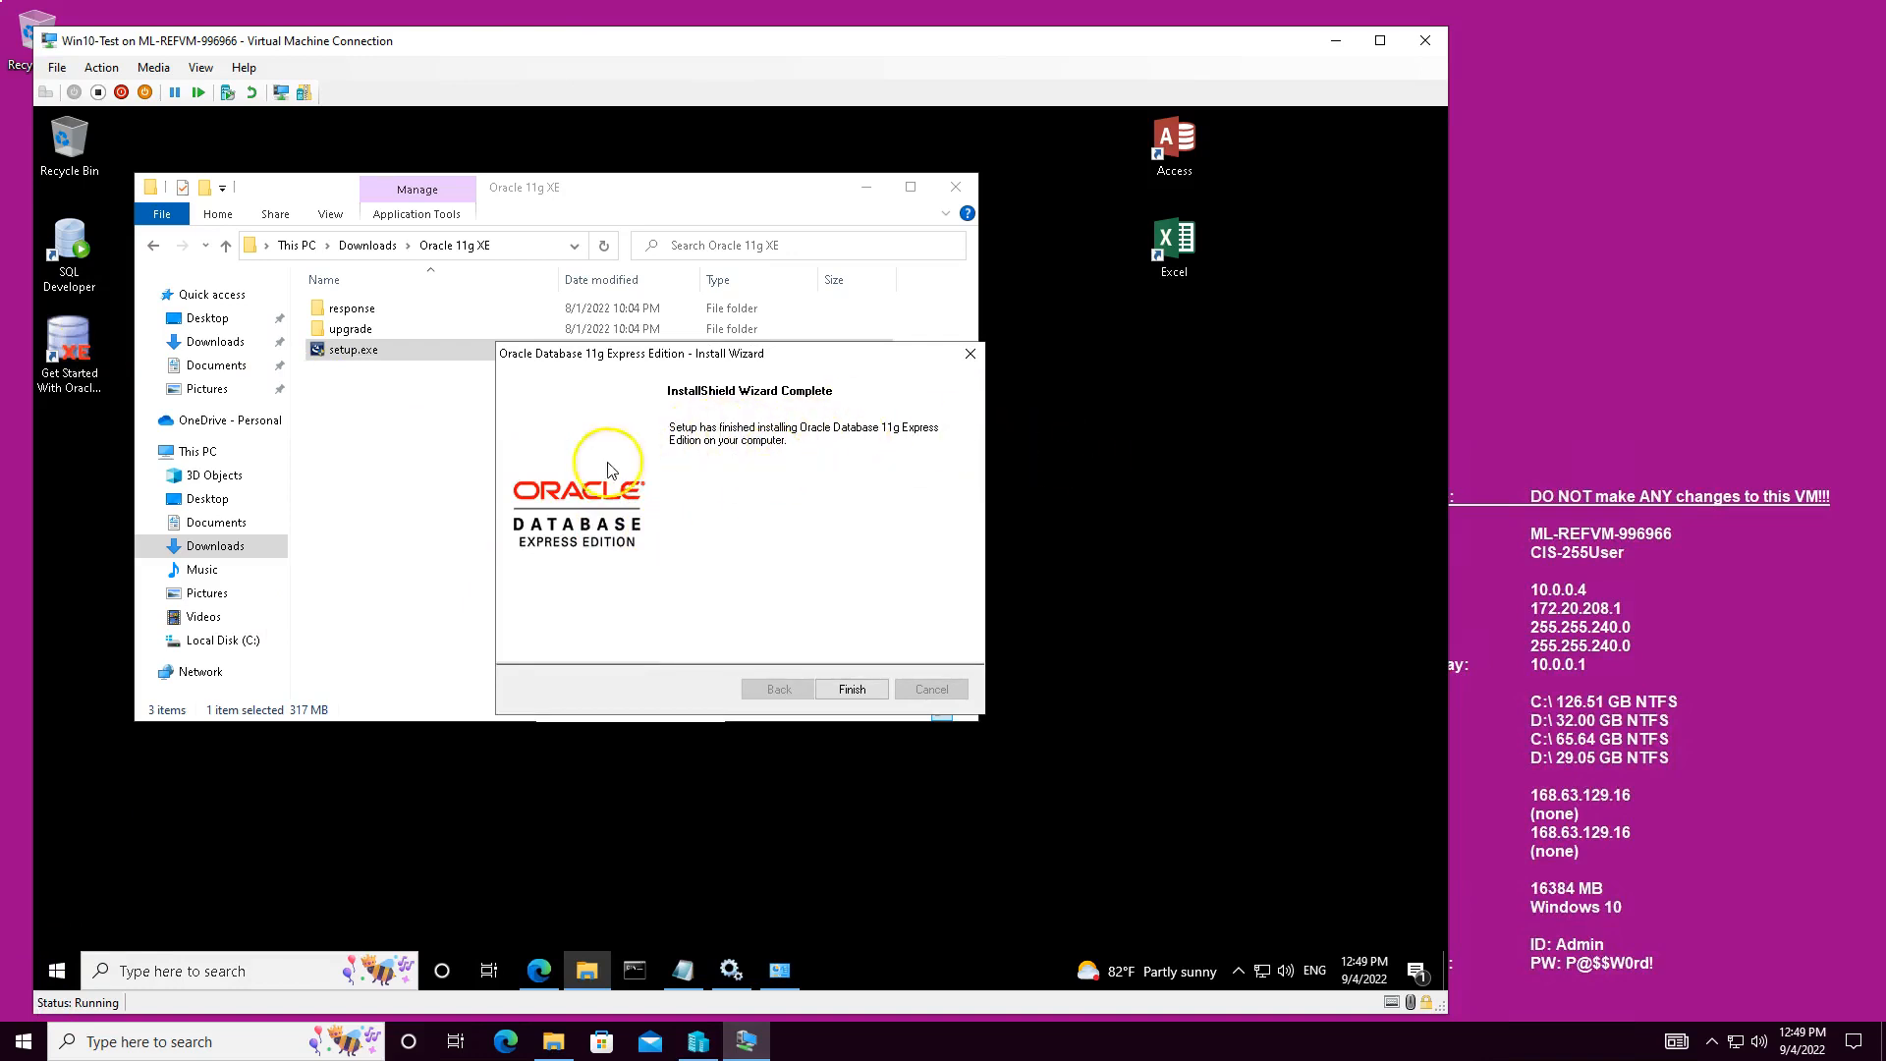
pyautogui.click(849, 690)
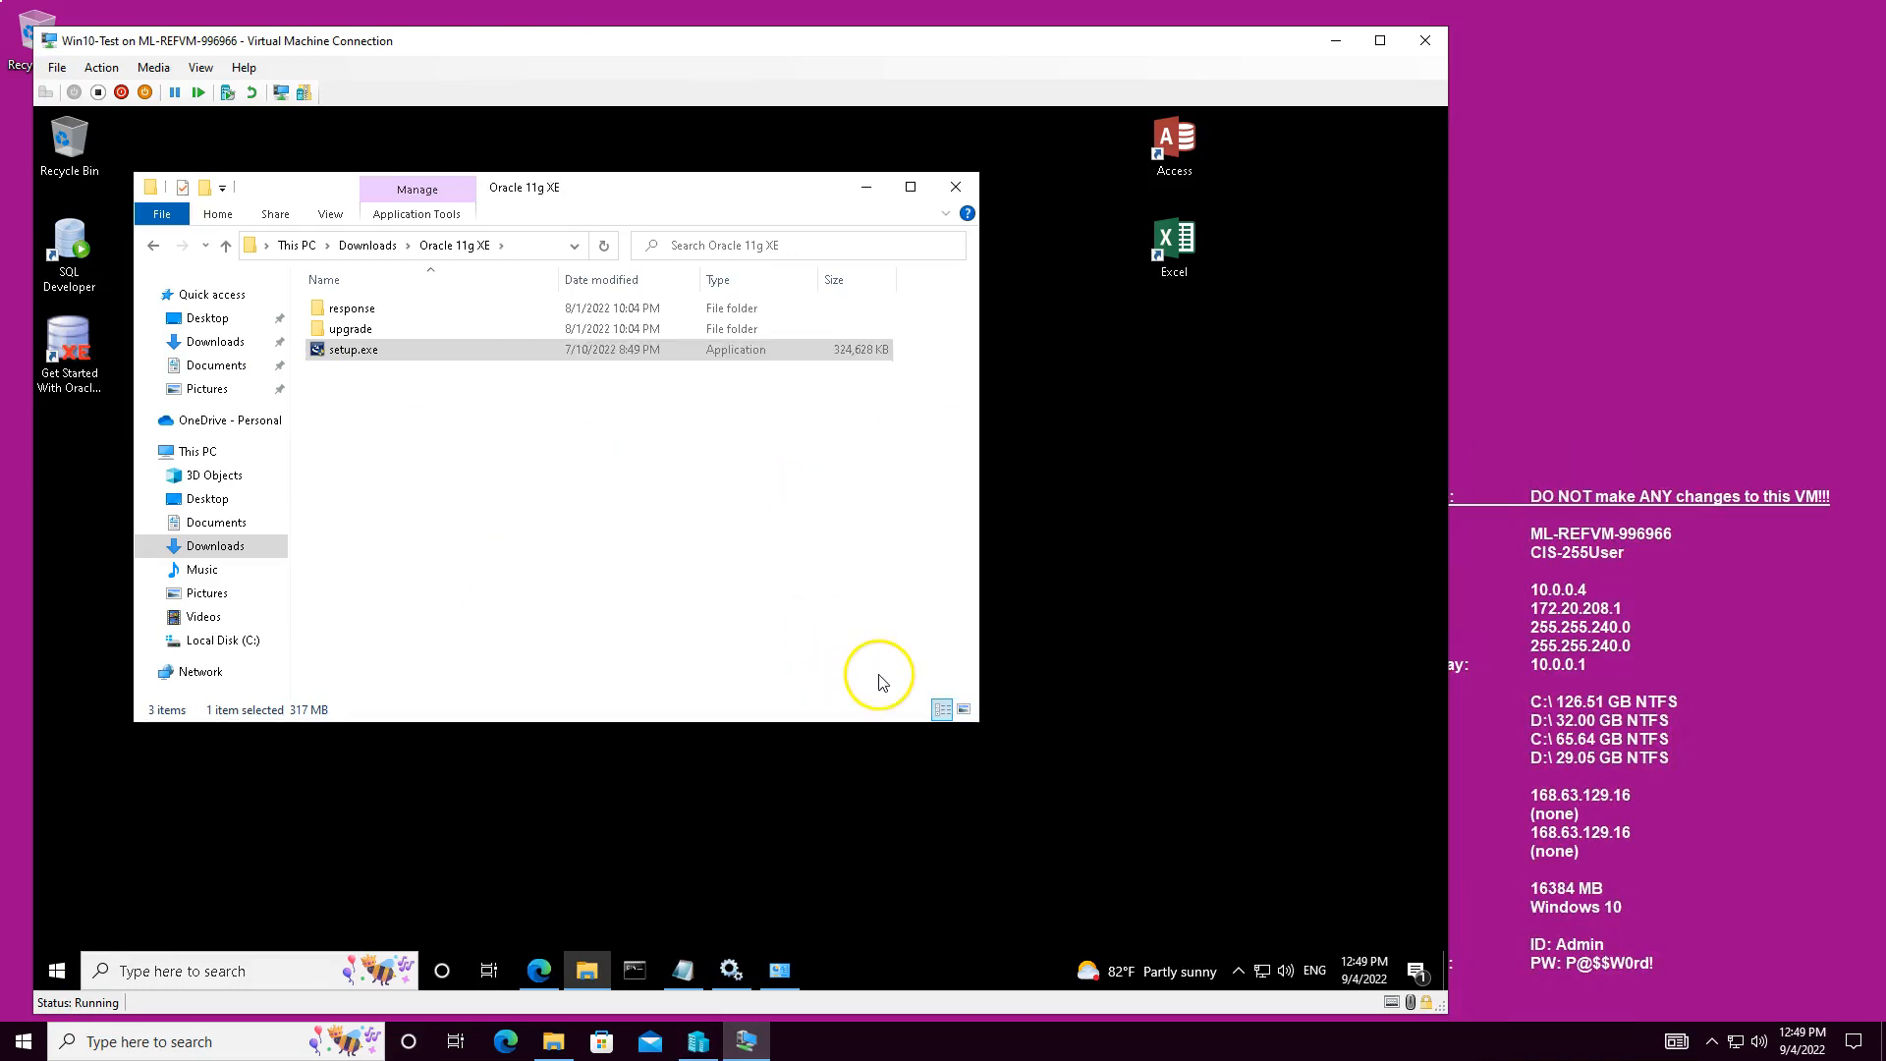
# Step: Bring up the Services window, go to the first service in the list, and make the window slightly narrower
pyautogui.click(732, 987)
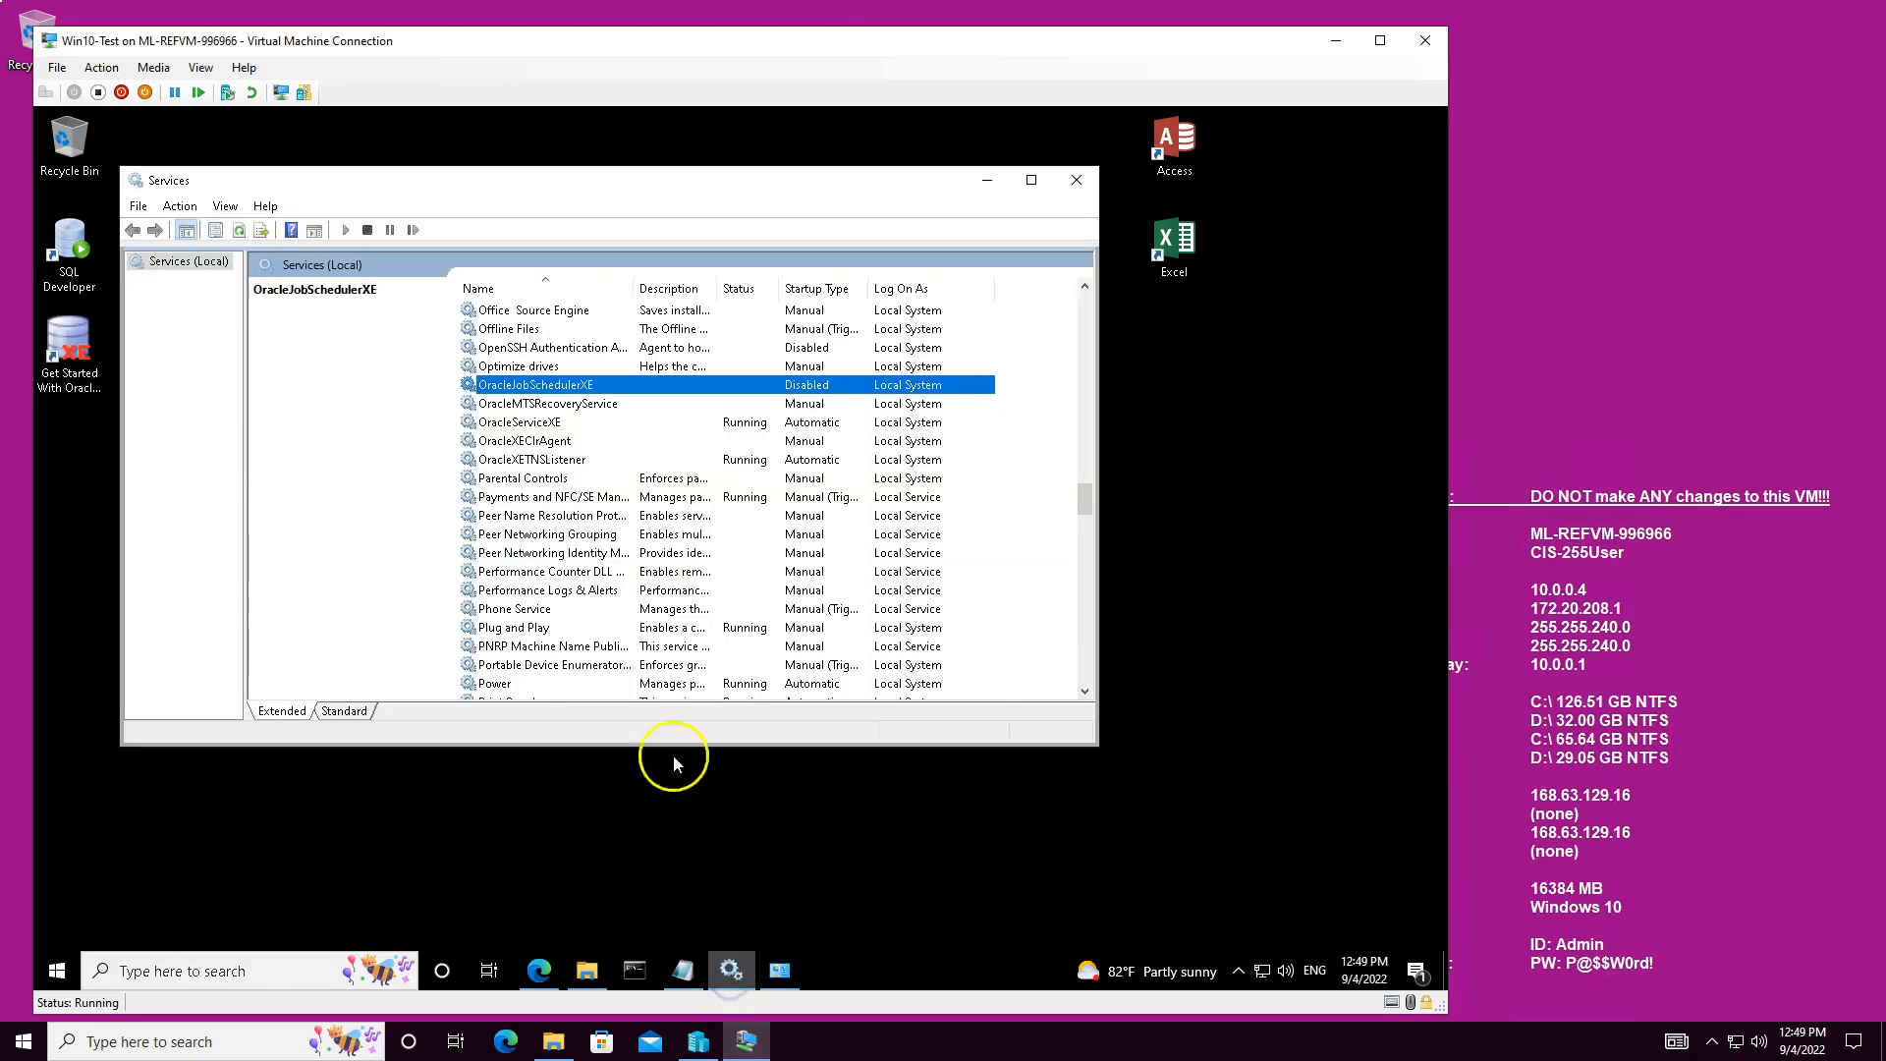
pyautogui.click(531, 310)
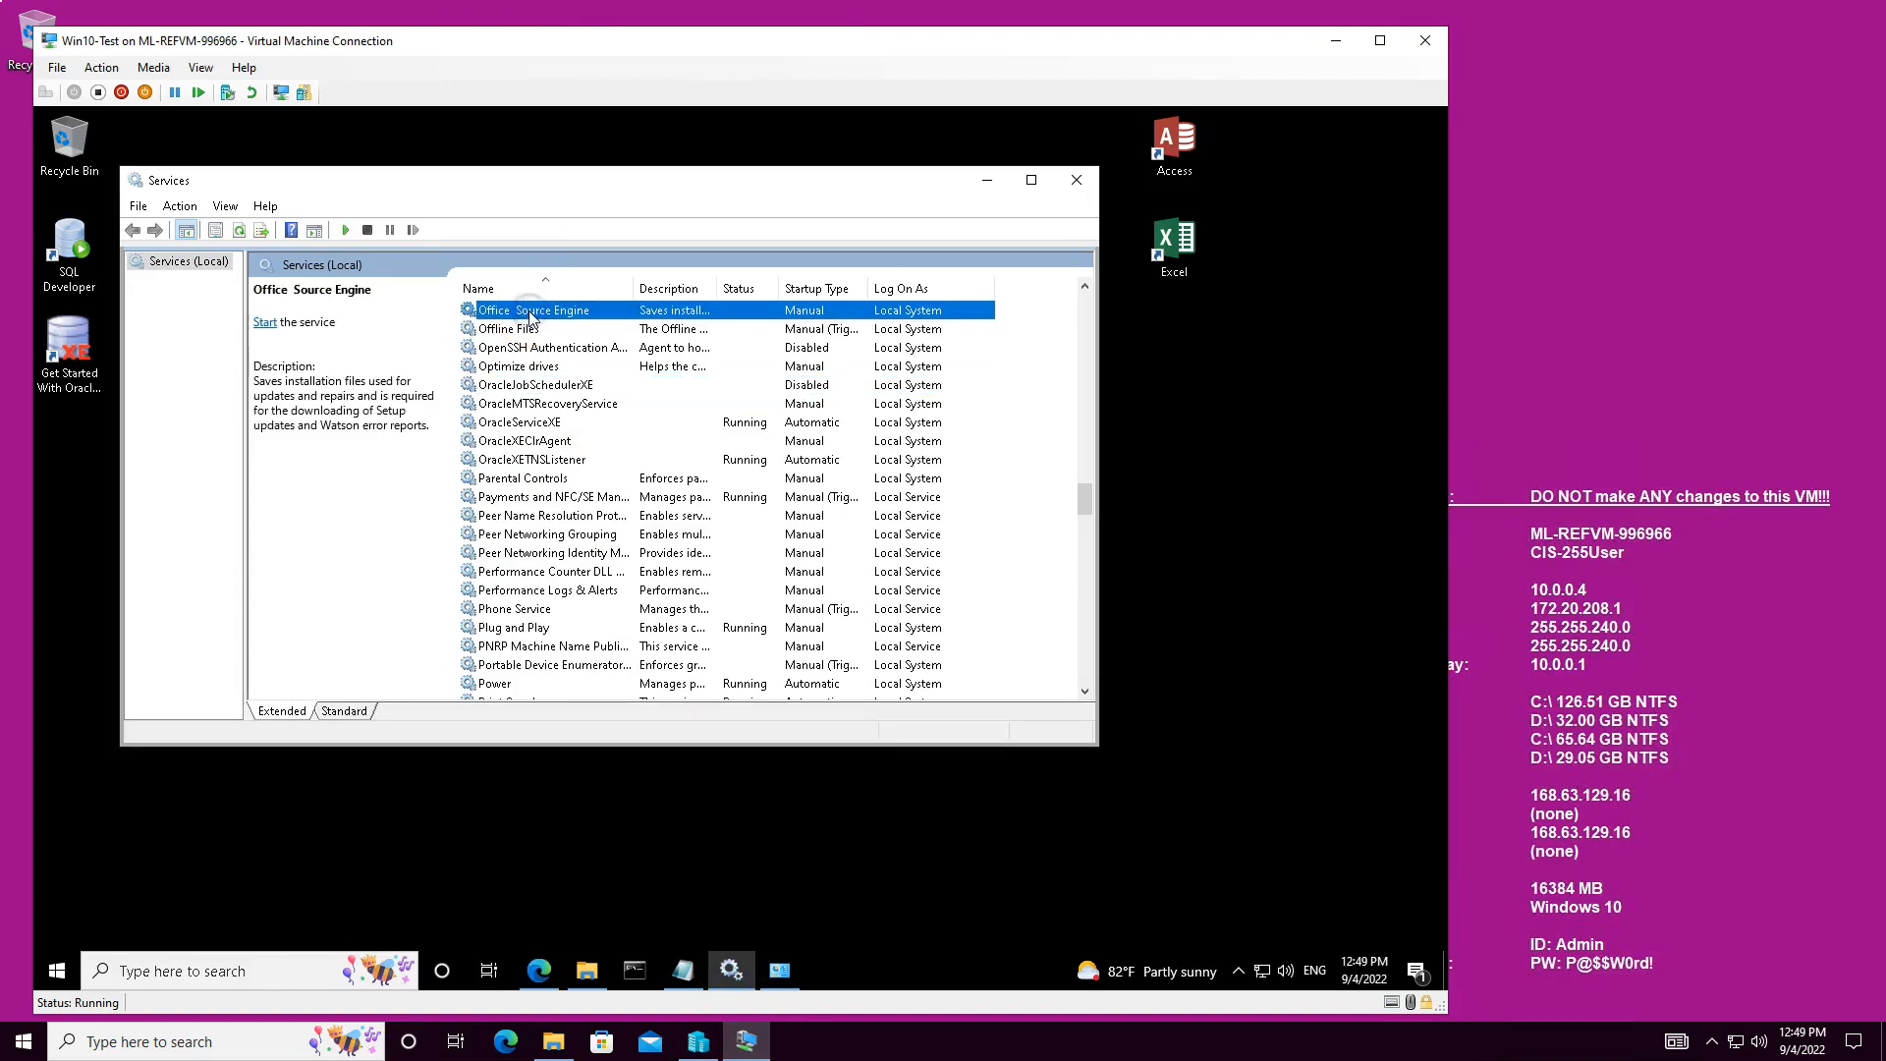
pyautogui.press('pageup')
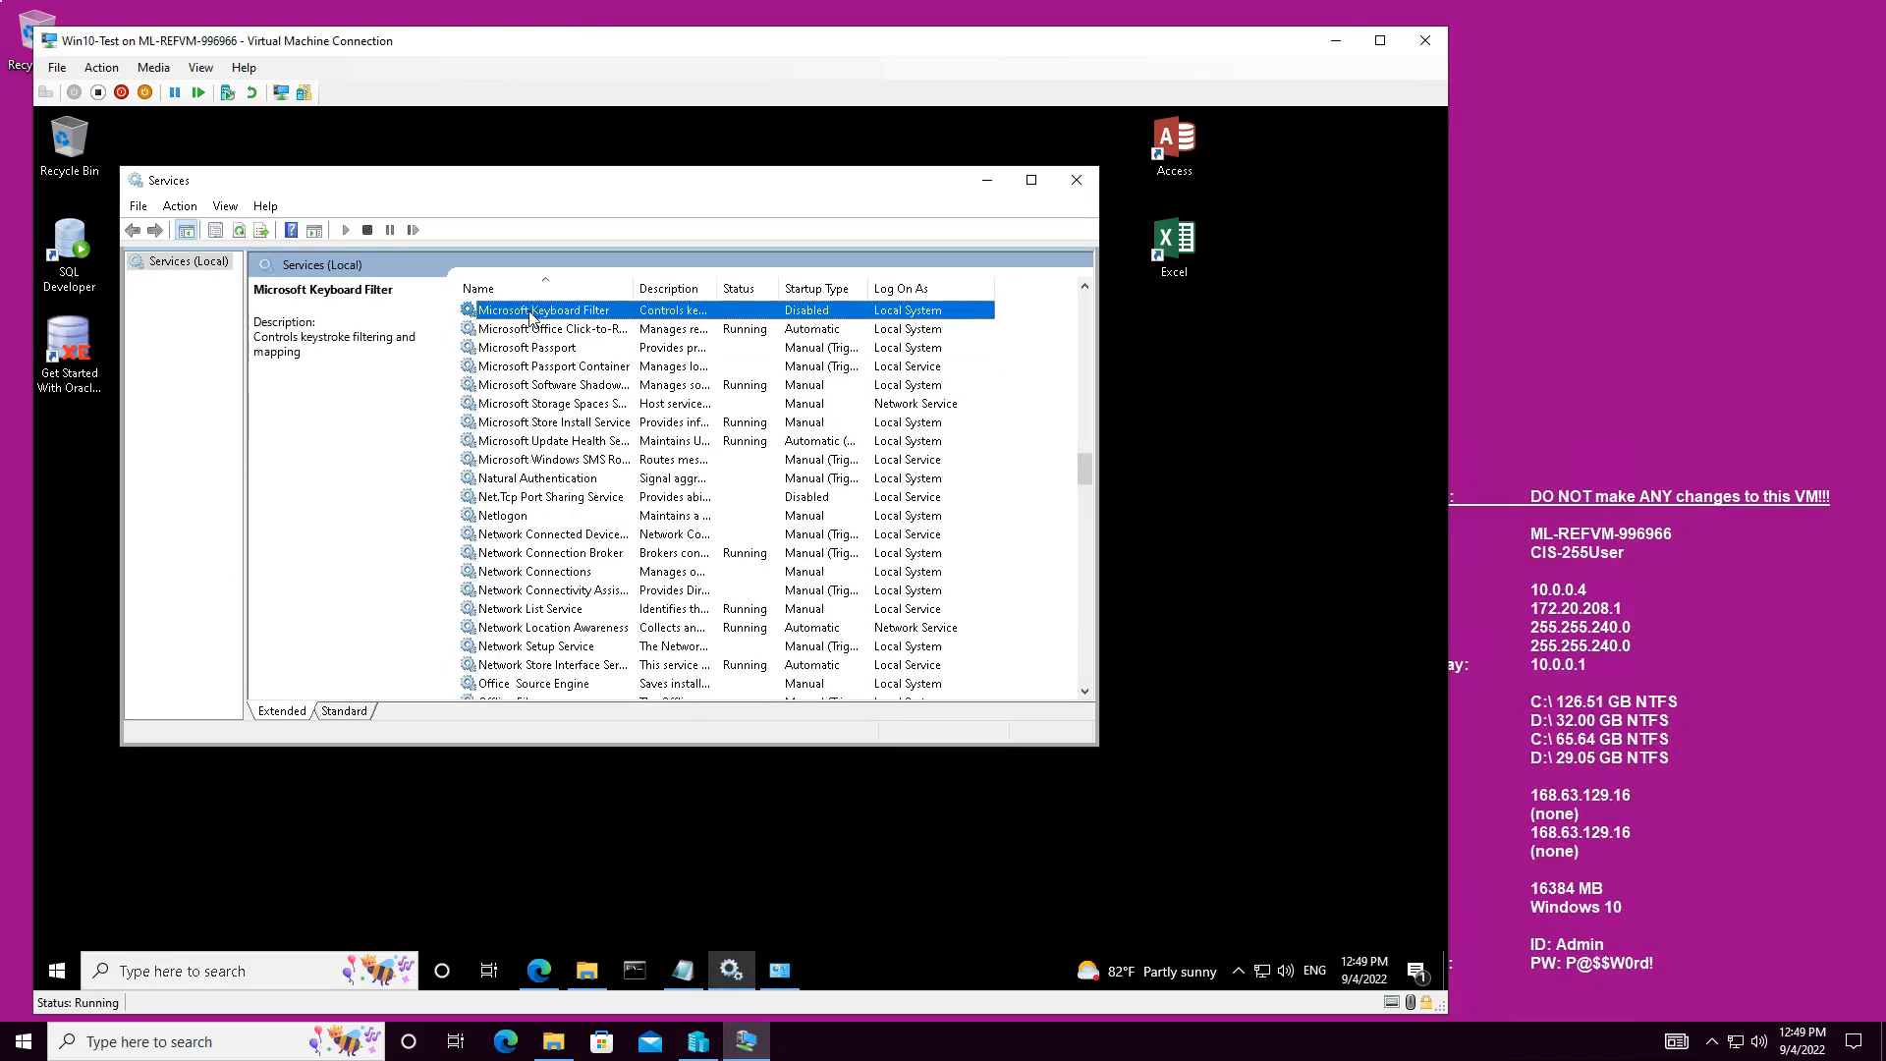
pyautogui.press('Home')
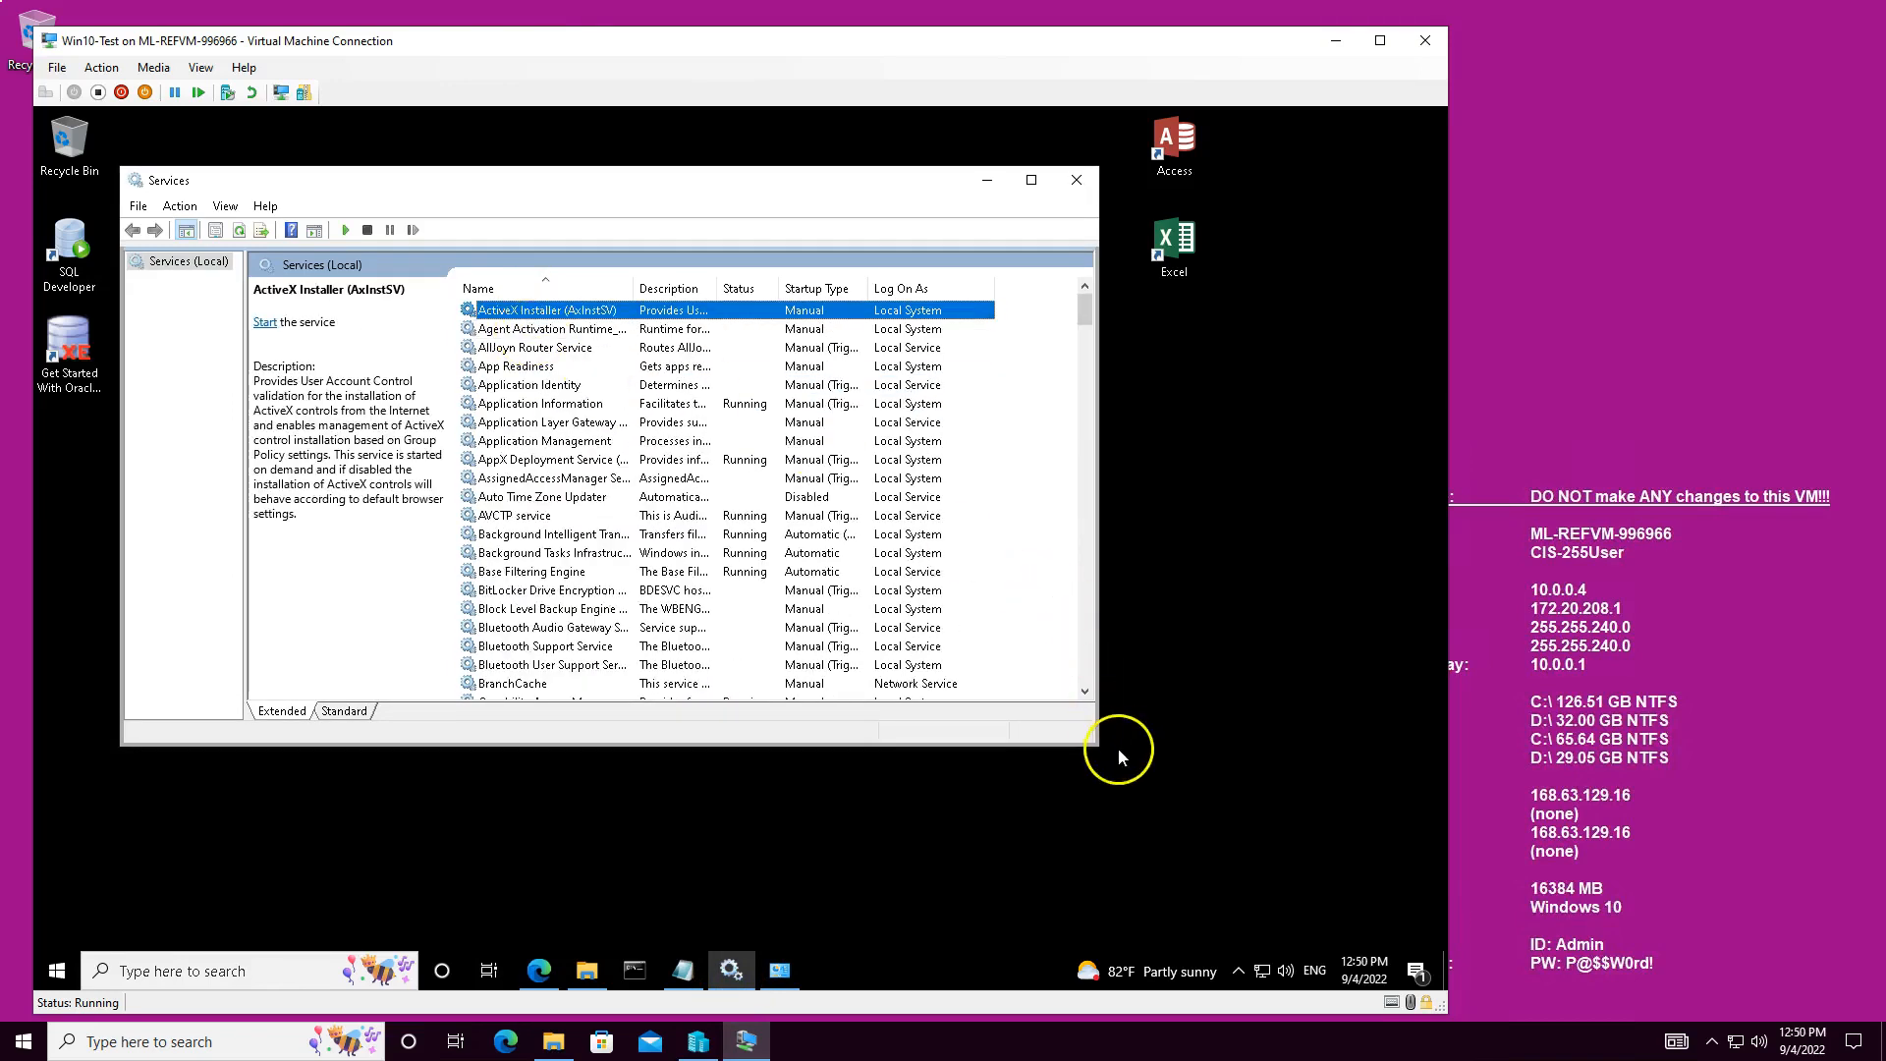
pyautogui.moveTo(1101, 740); pyautogui.dragTo(1043, 843)
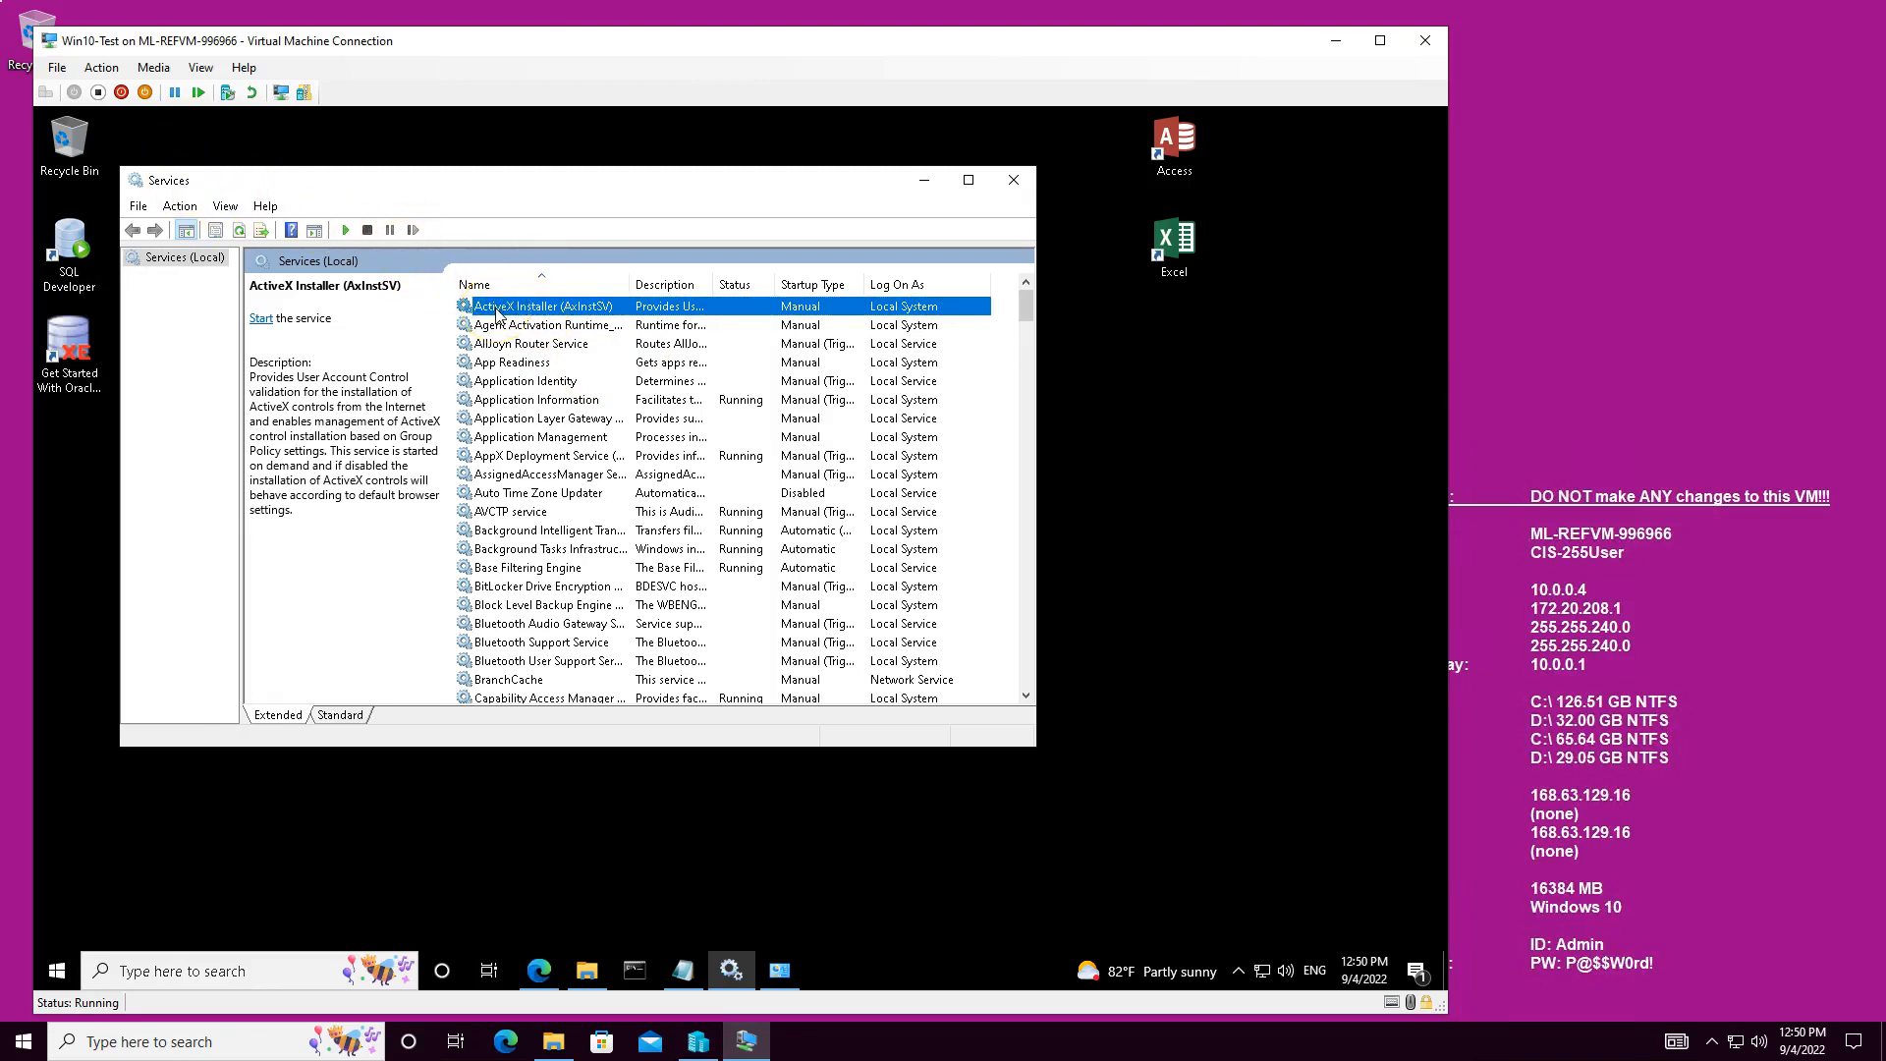
# Step: Locate the Oracle services and check the status and startup type of OracleJobSchedulerXE and OracleServiceXE
pyautogui.press('o')
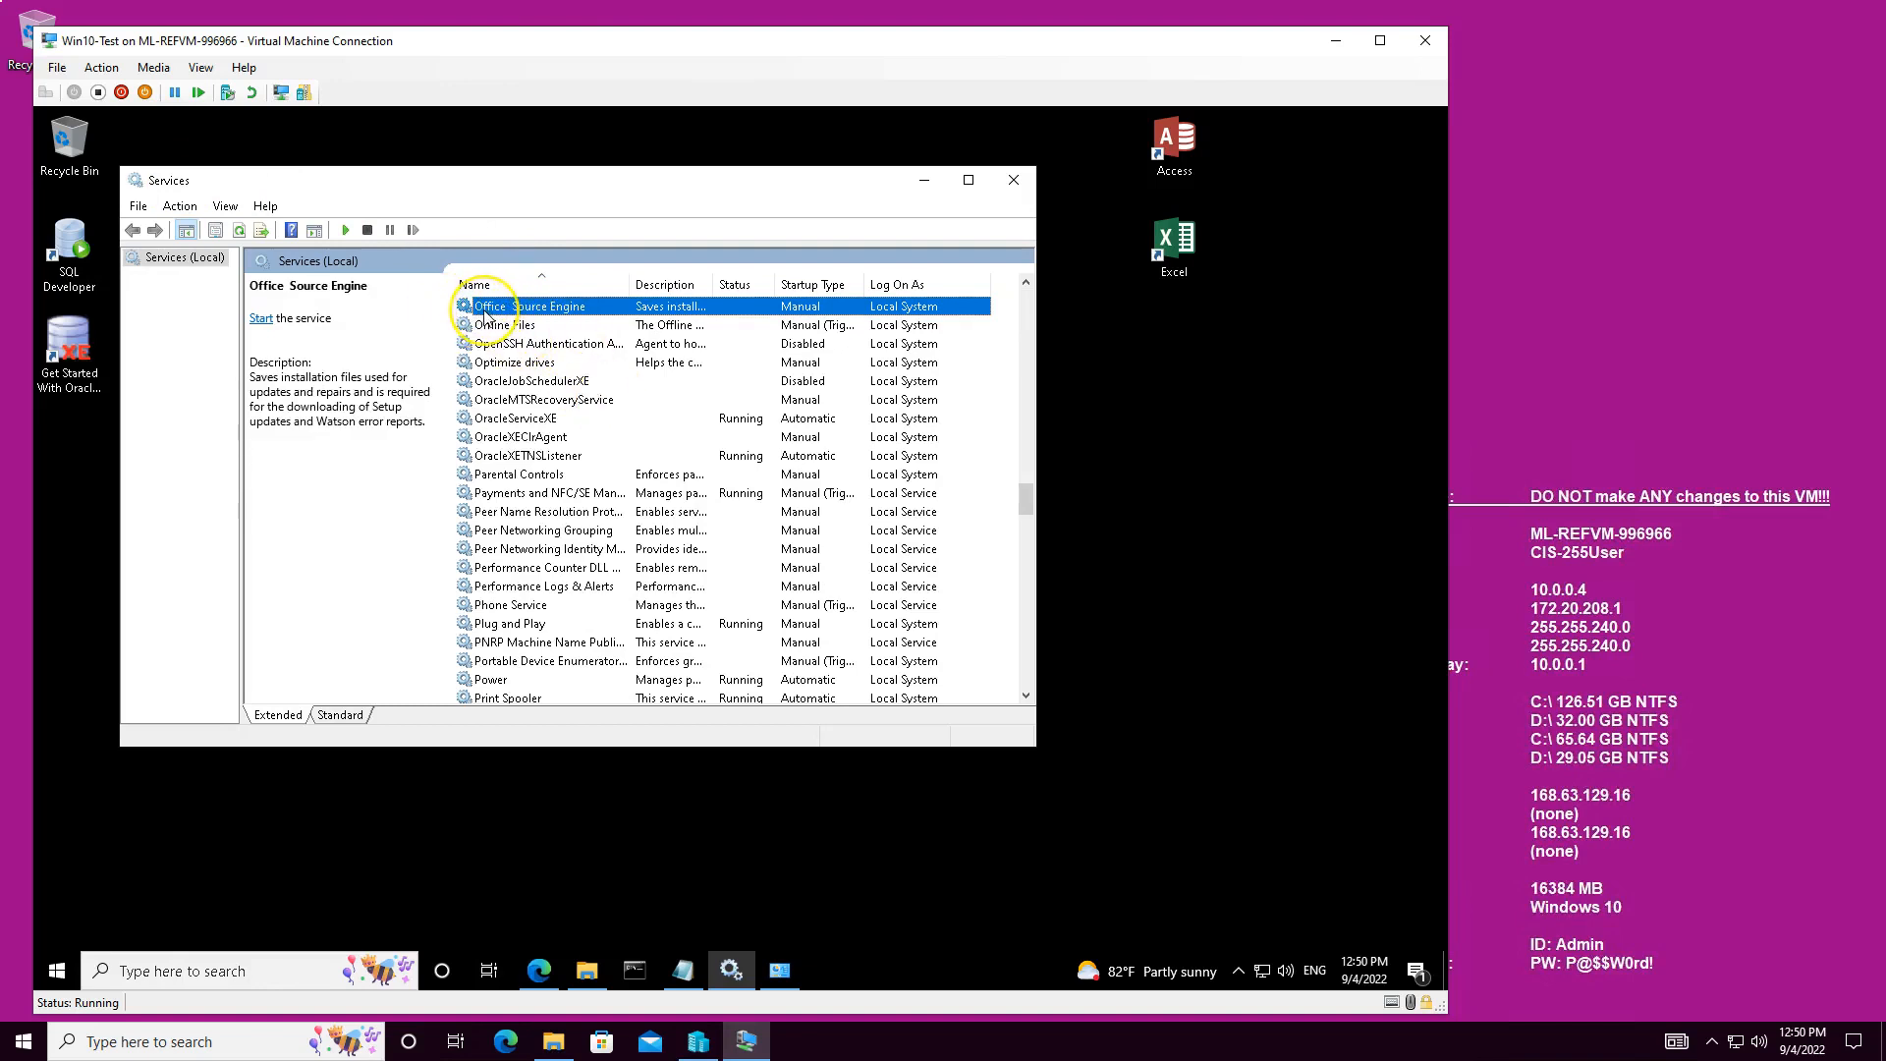
pyautogui.click(505, 383)
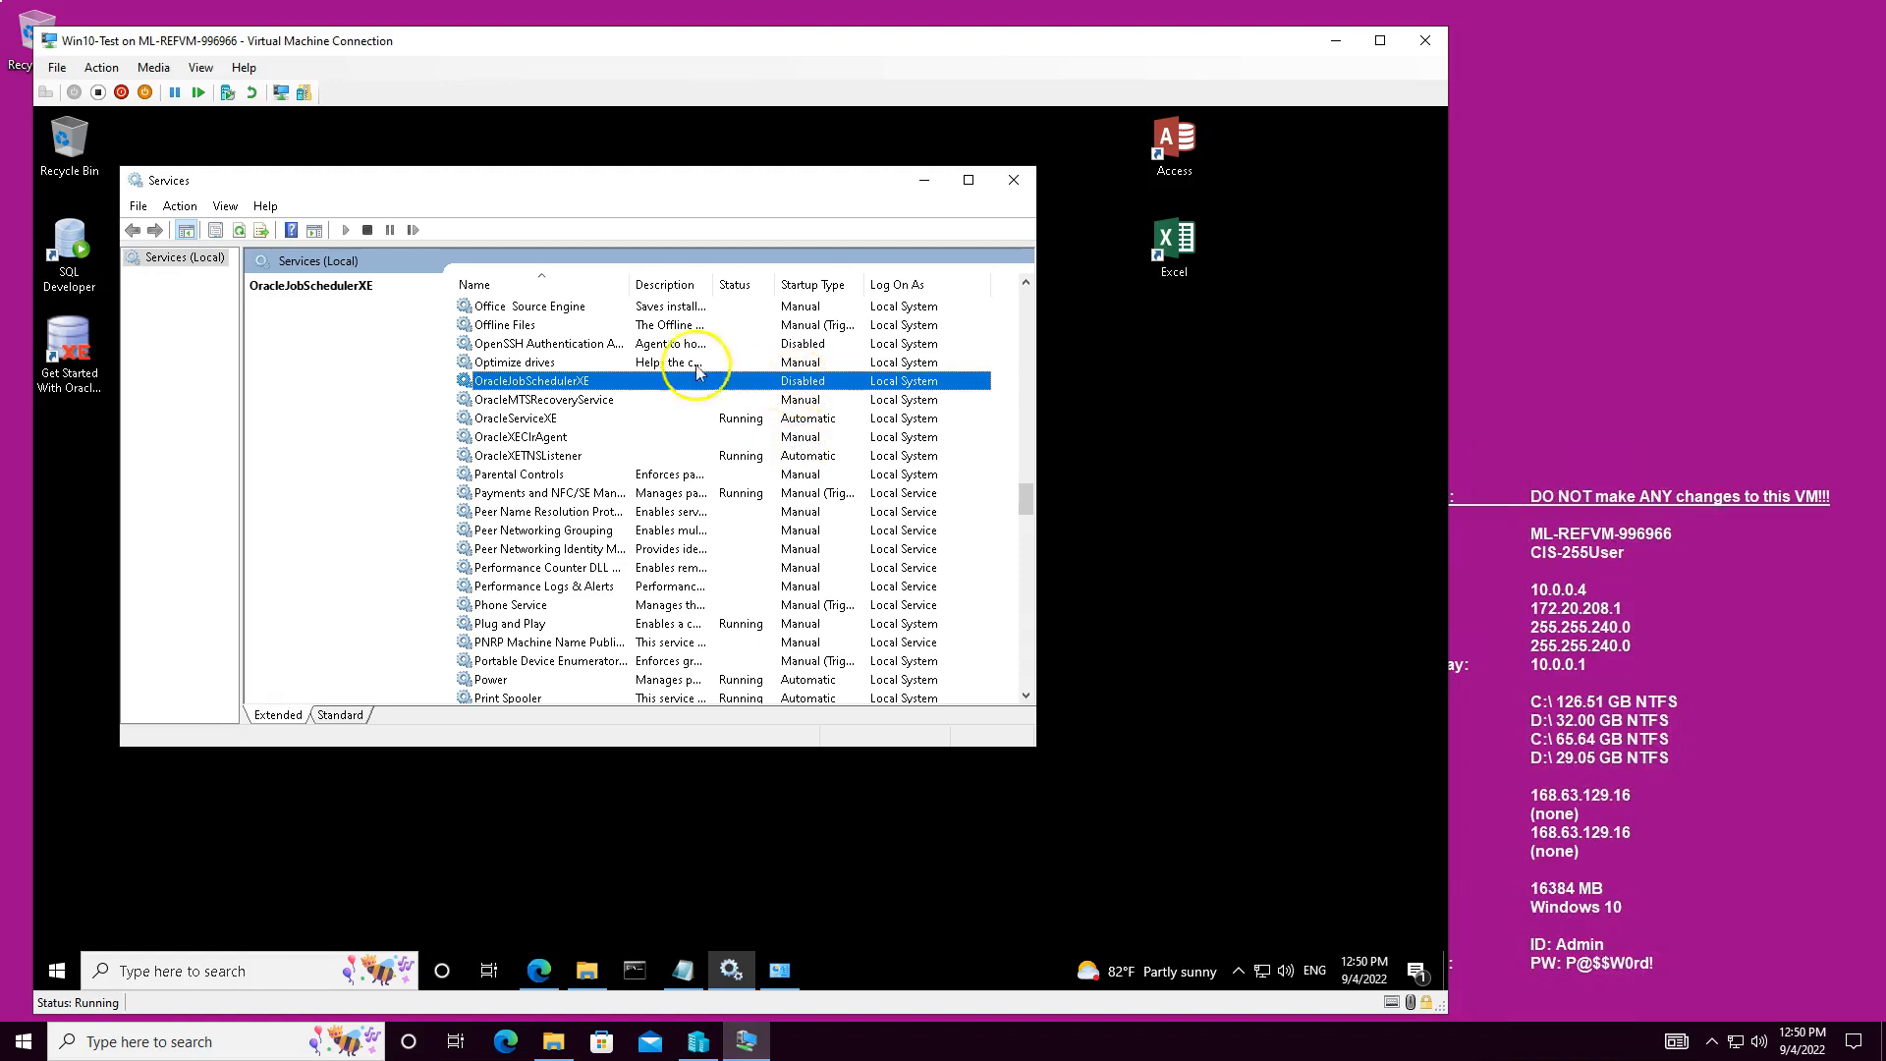
pyautogui.click(552, 420)
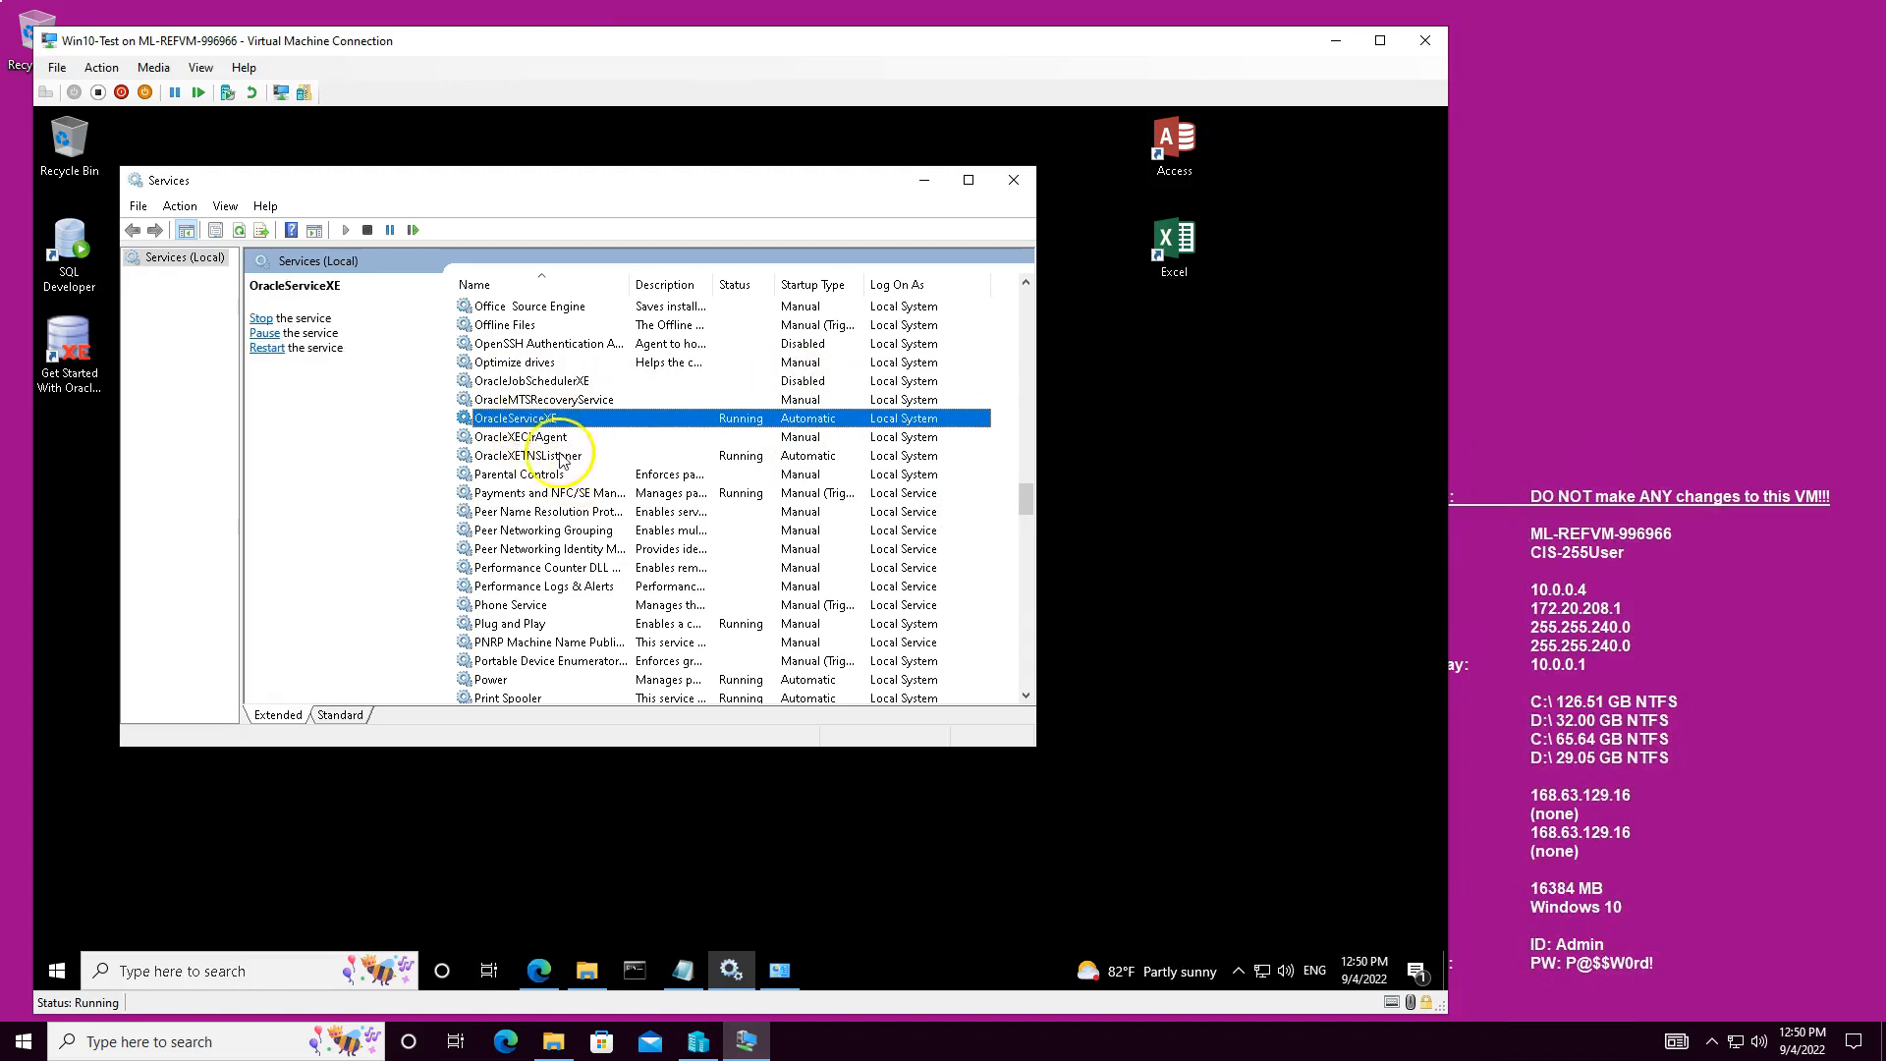
# Step: Check the status and startup type of the OracleXETNSListener service
pyautogui.click(553, 458)
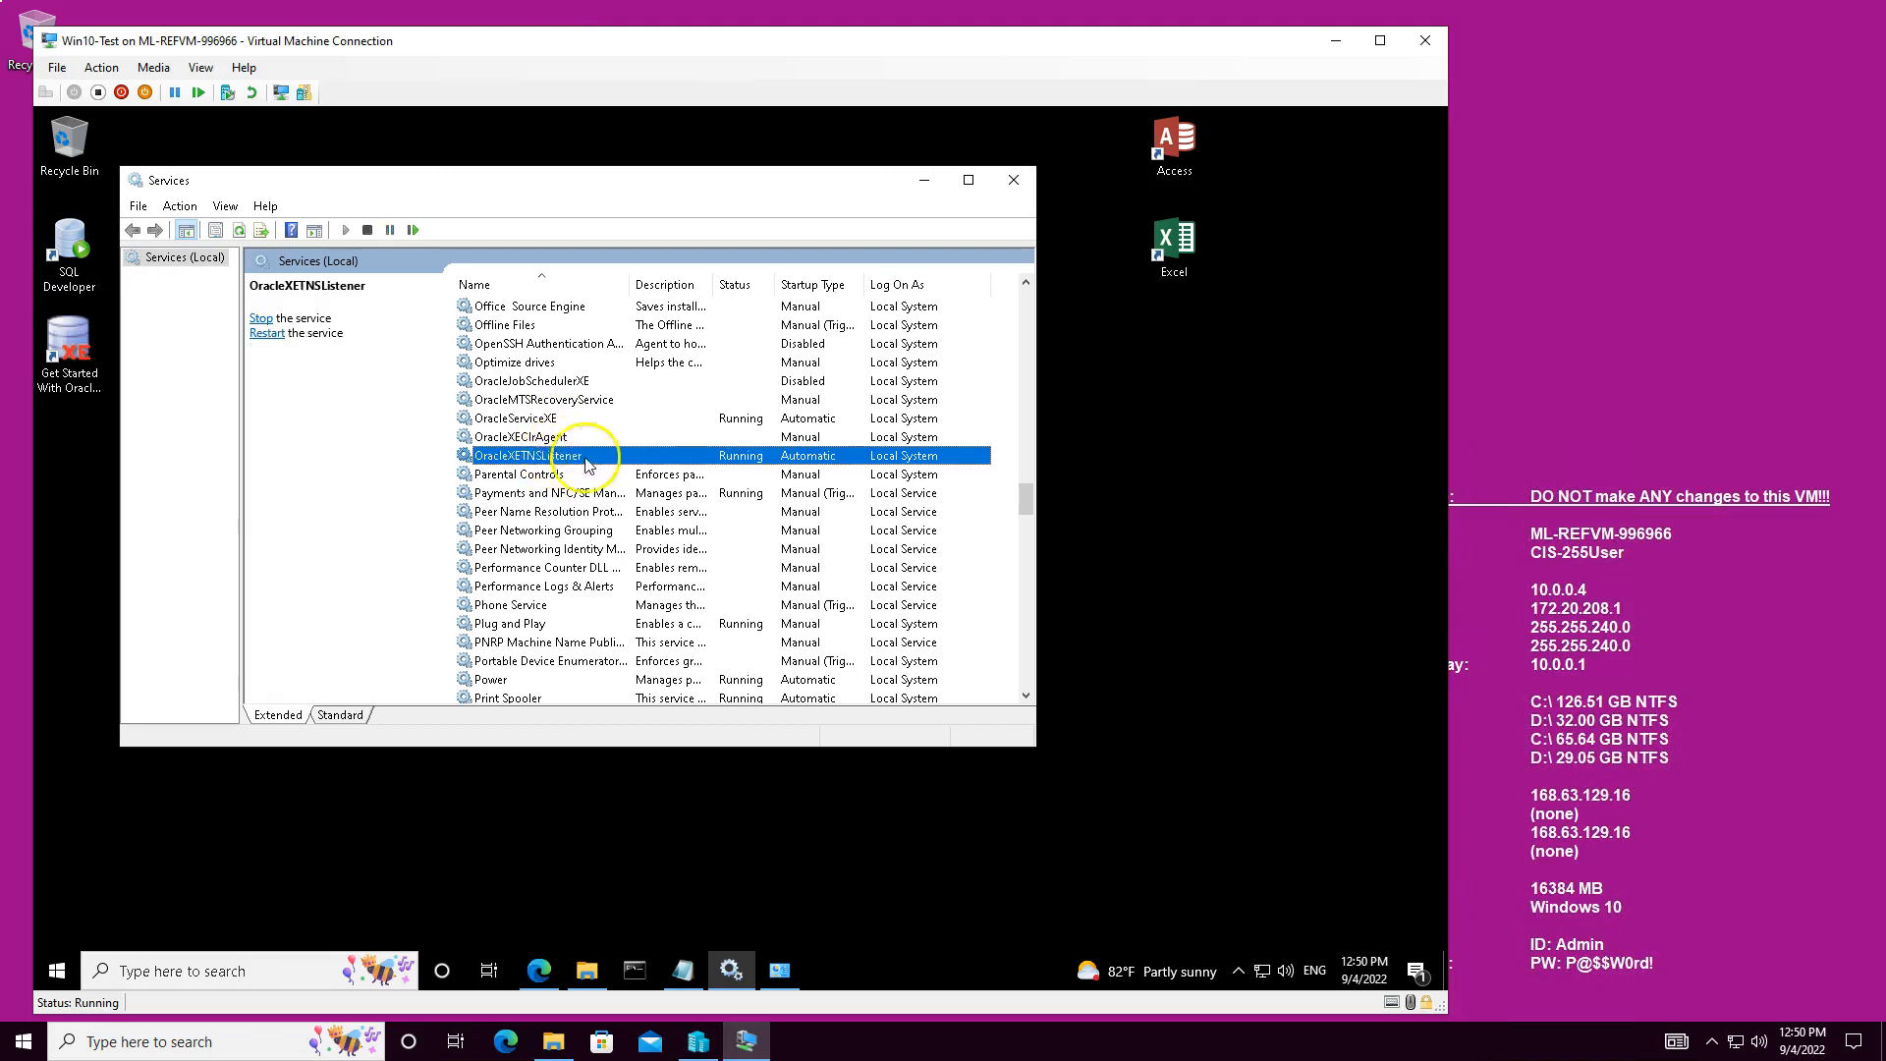
pyautogui.click(750, 453)
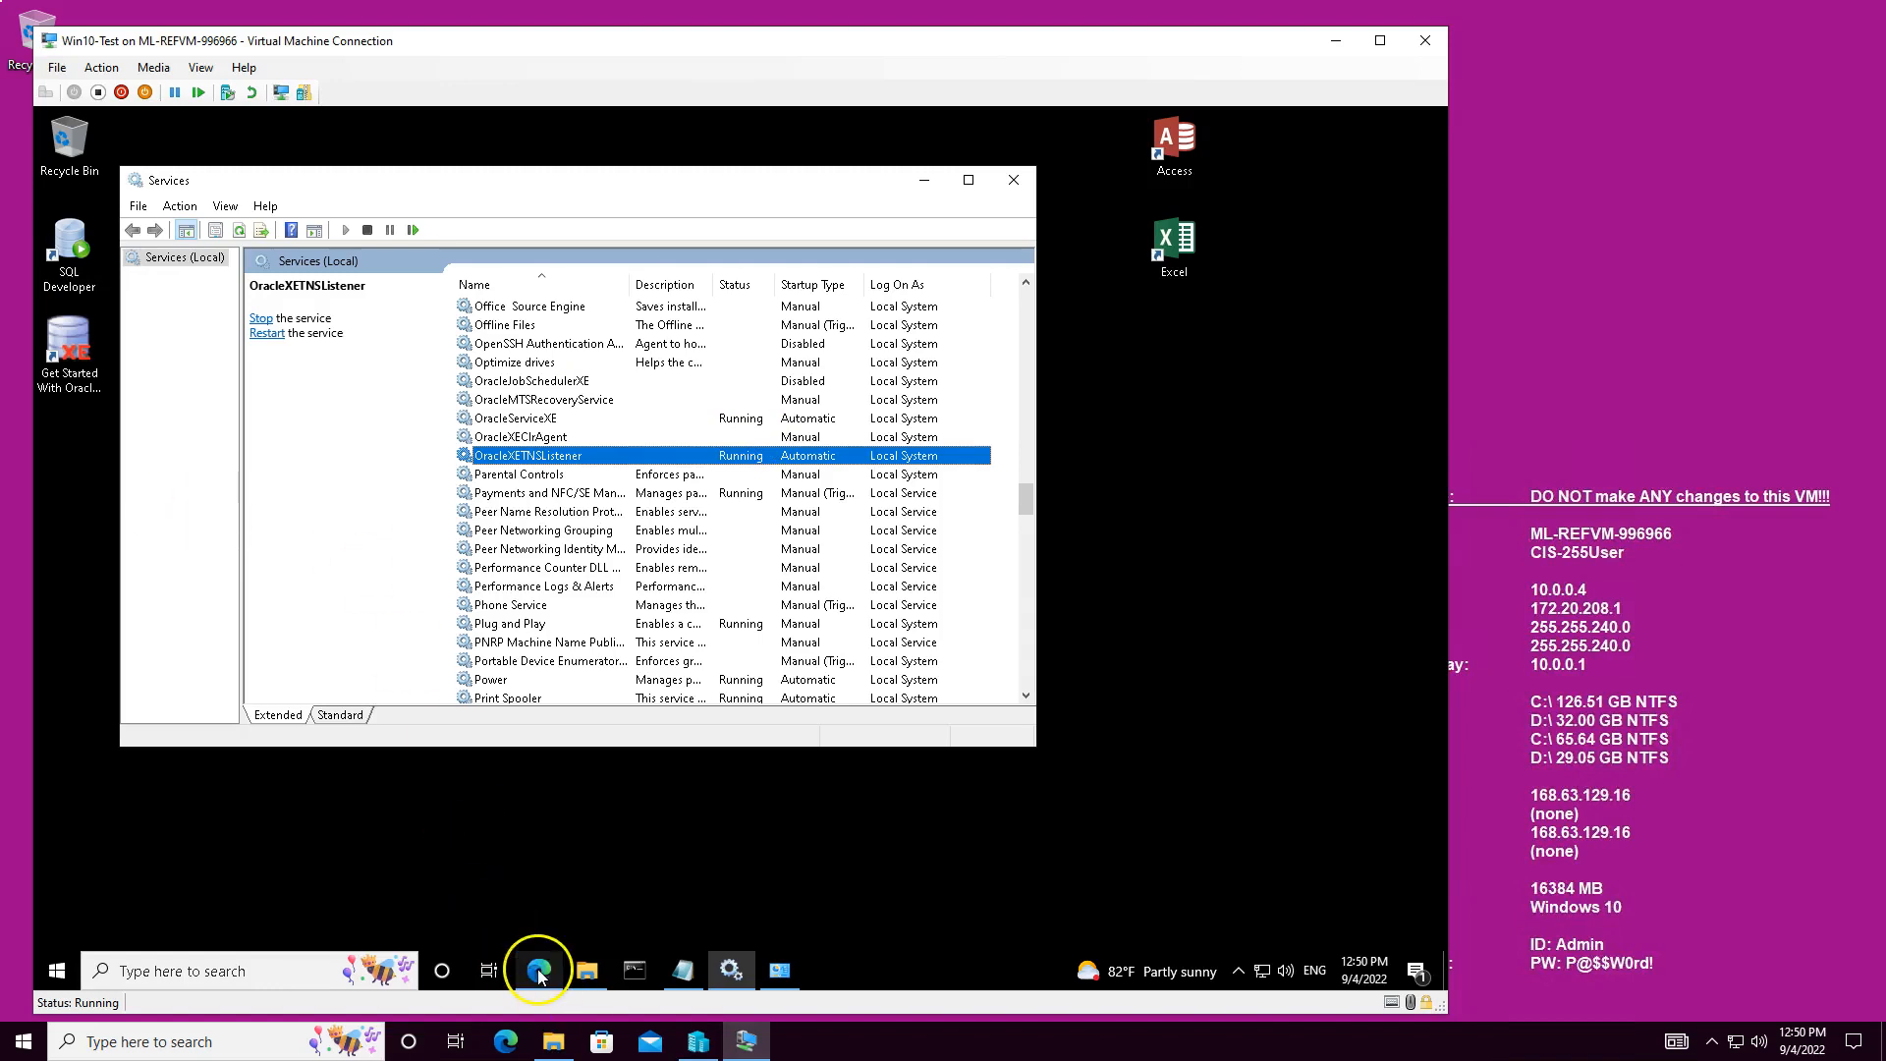
# Step: Switch to Microsoft Edge and enter the address 127.0.0.1:8080 in a new tab without loading it
pyautogui.moveTo(539, 972)
pyautogui.click(540, 829)
pyautogui.hotkey('ctrl', 't')
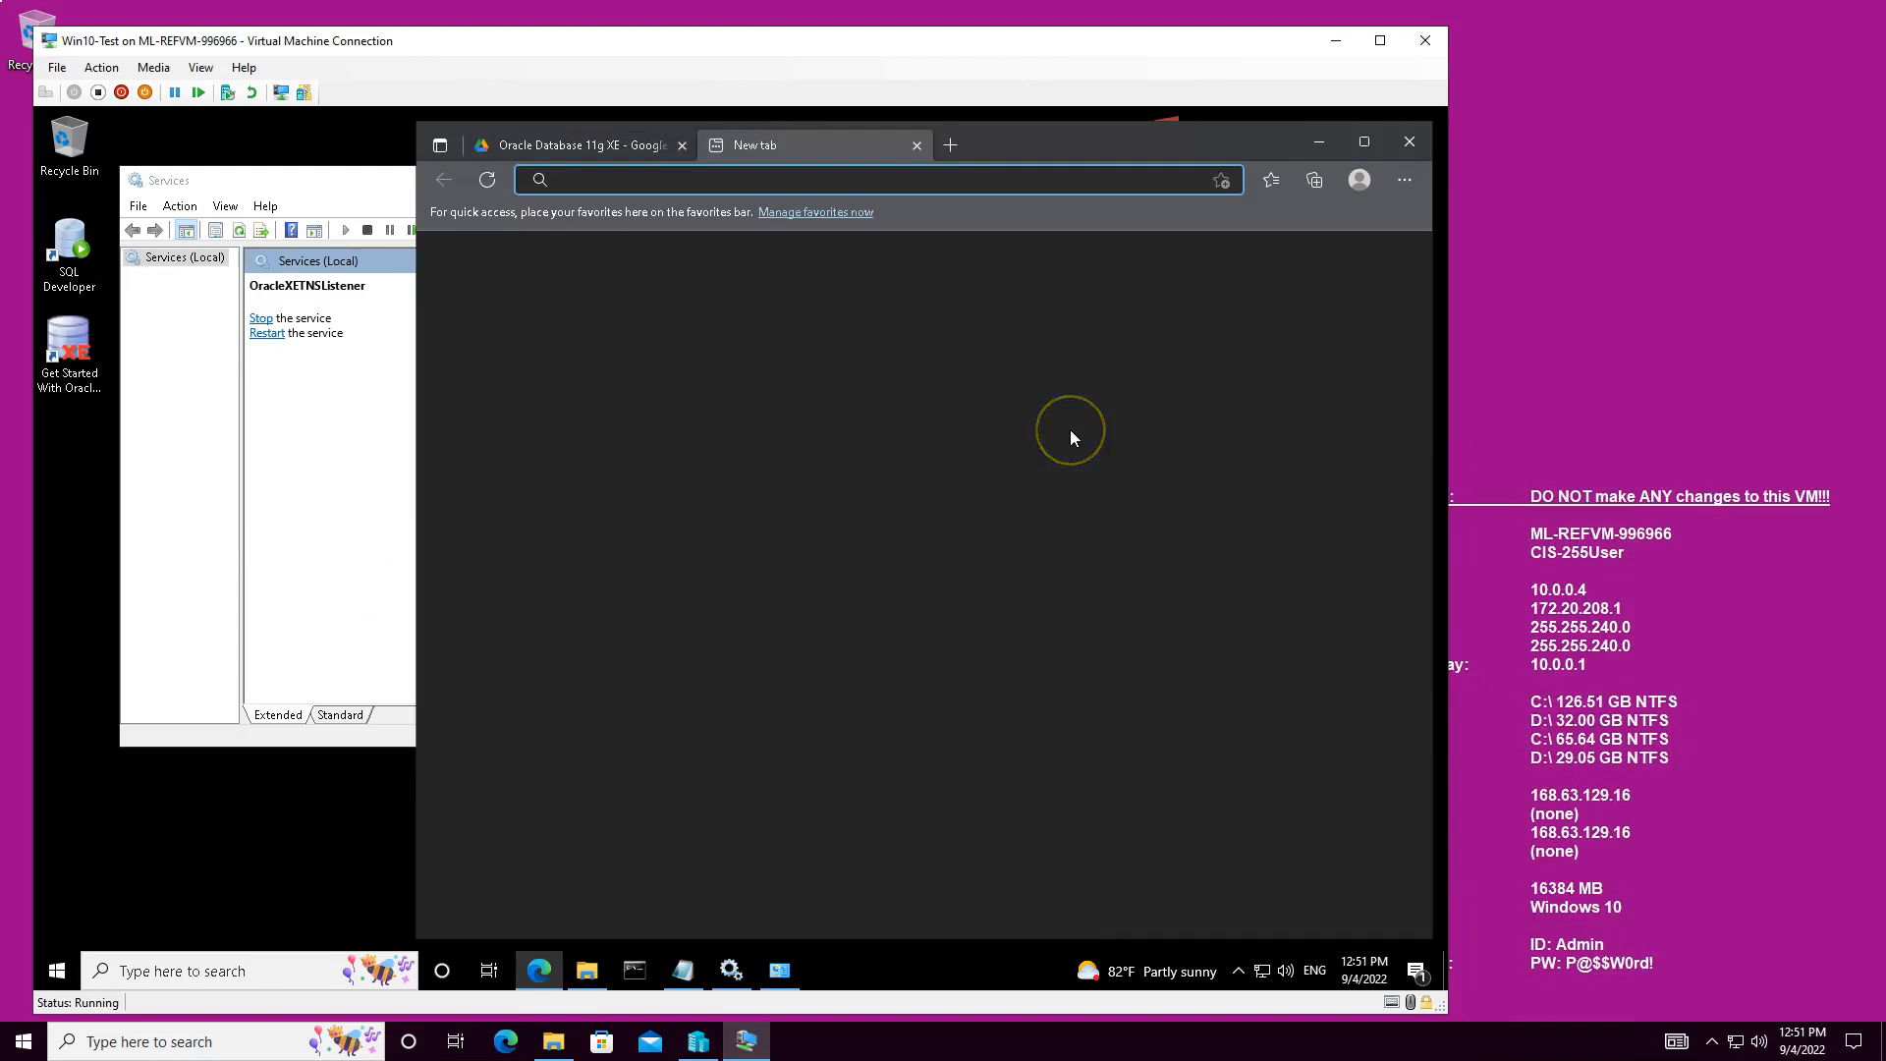
pyautogui.write('127.0')
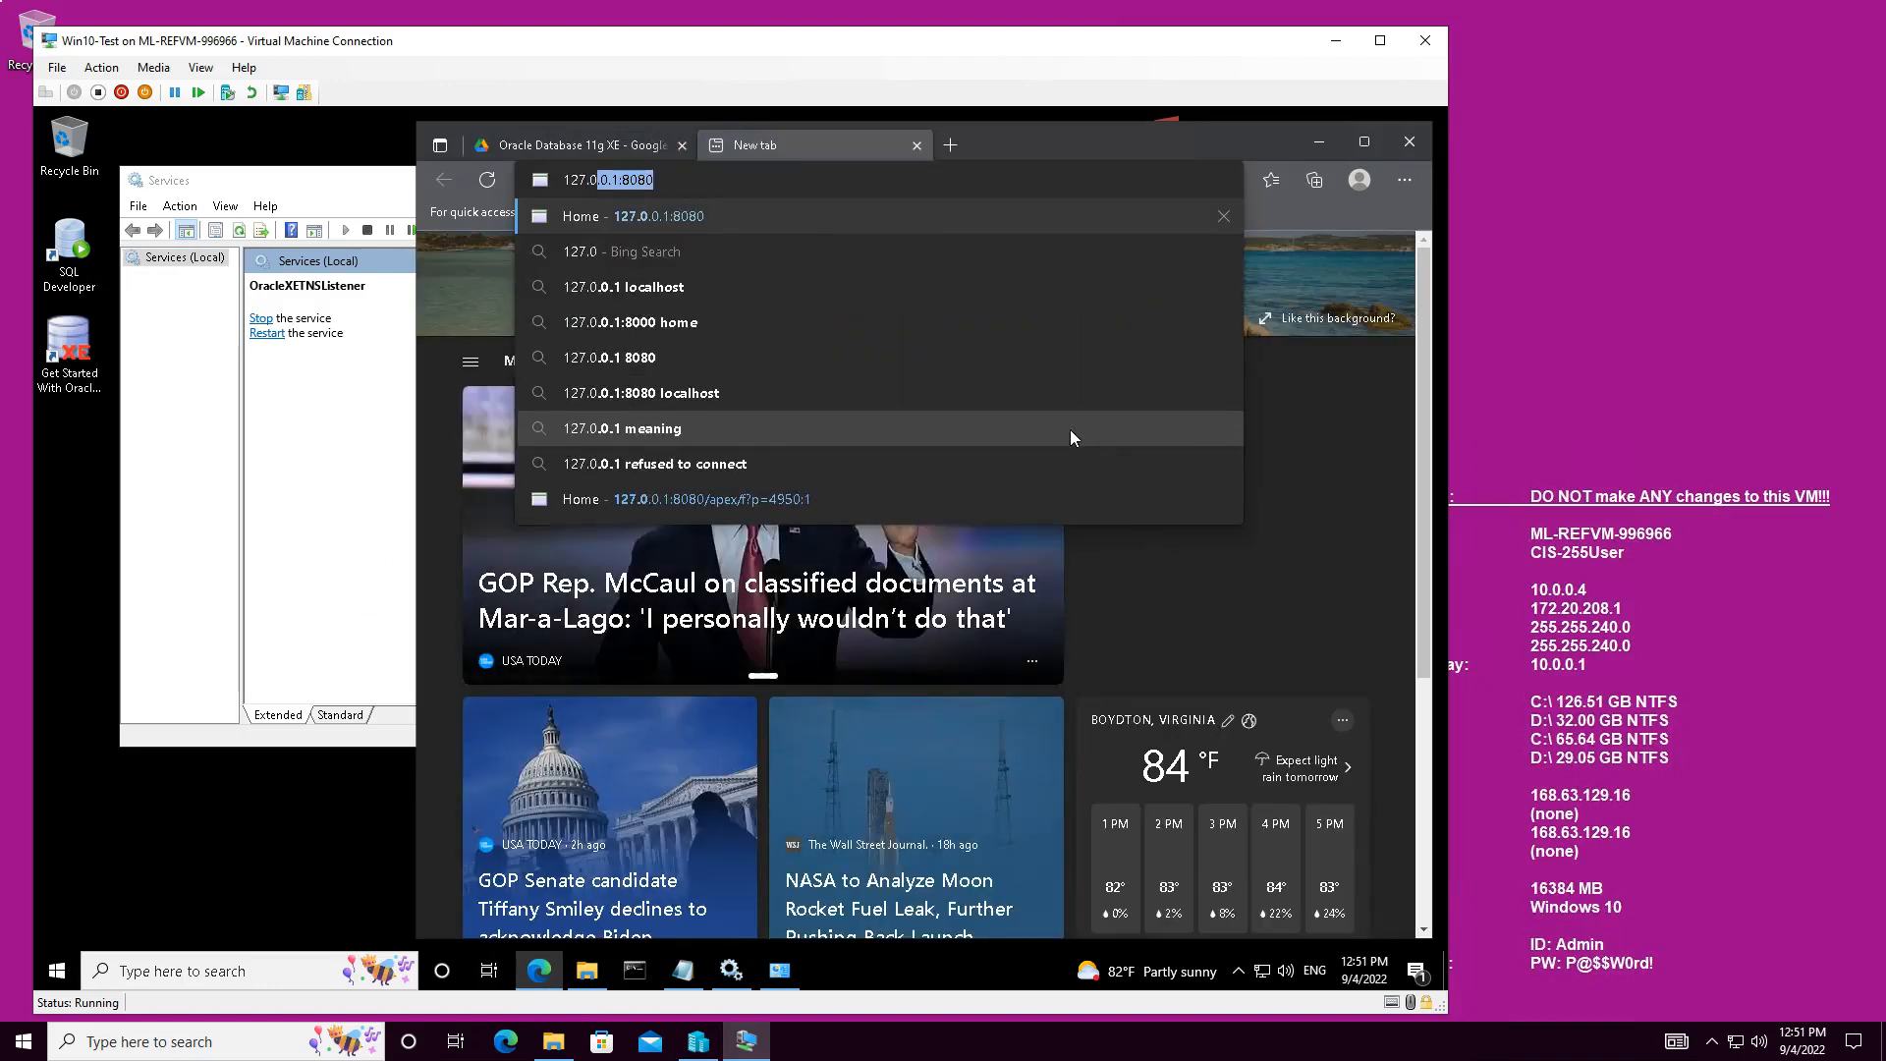
pyautogui.press('Right')
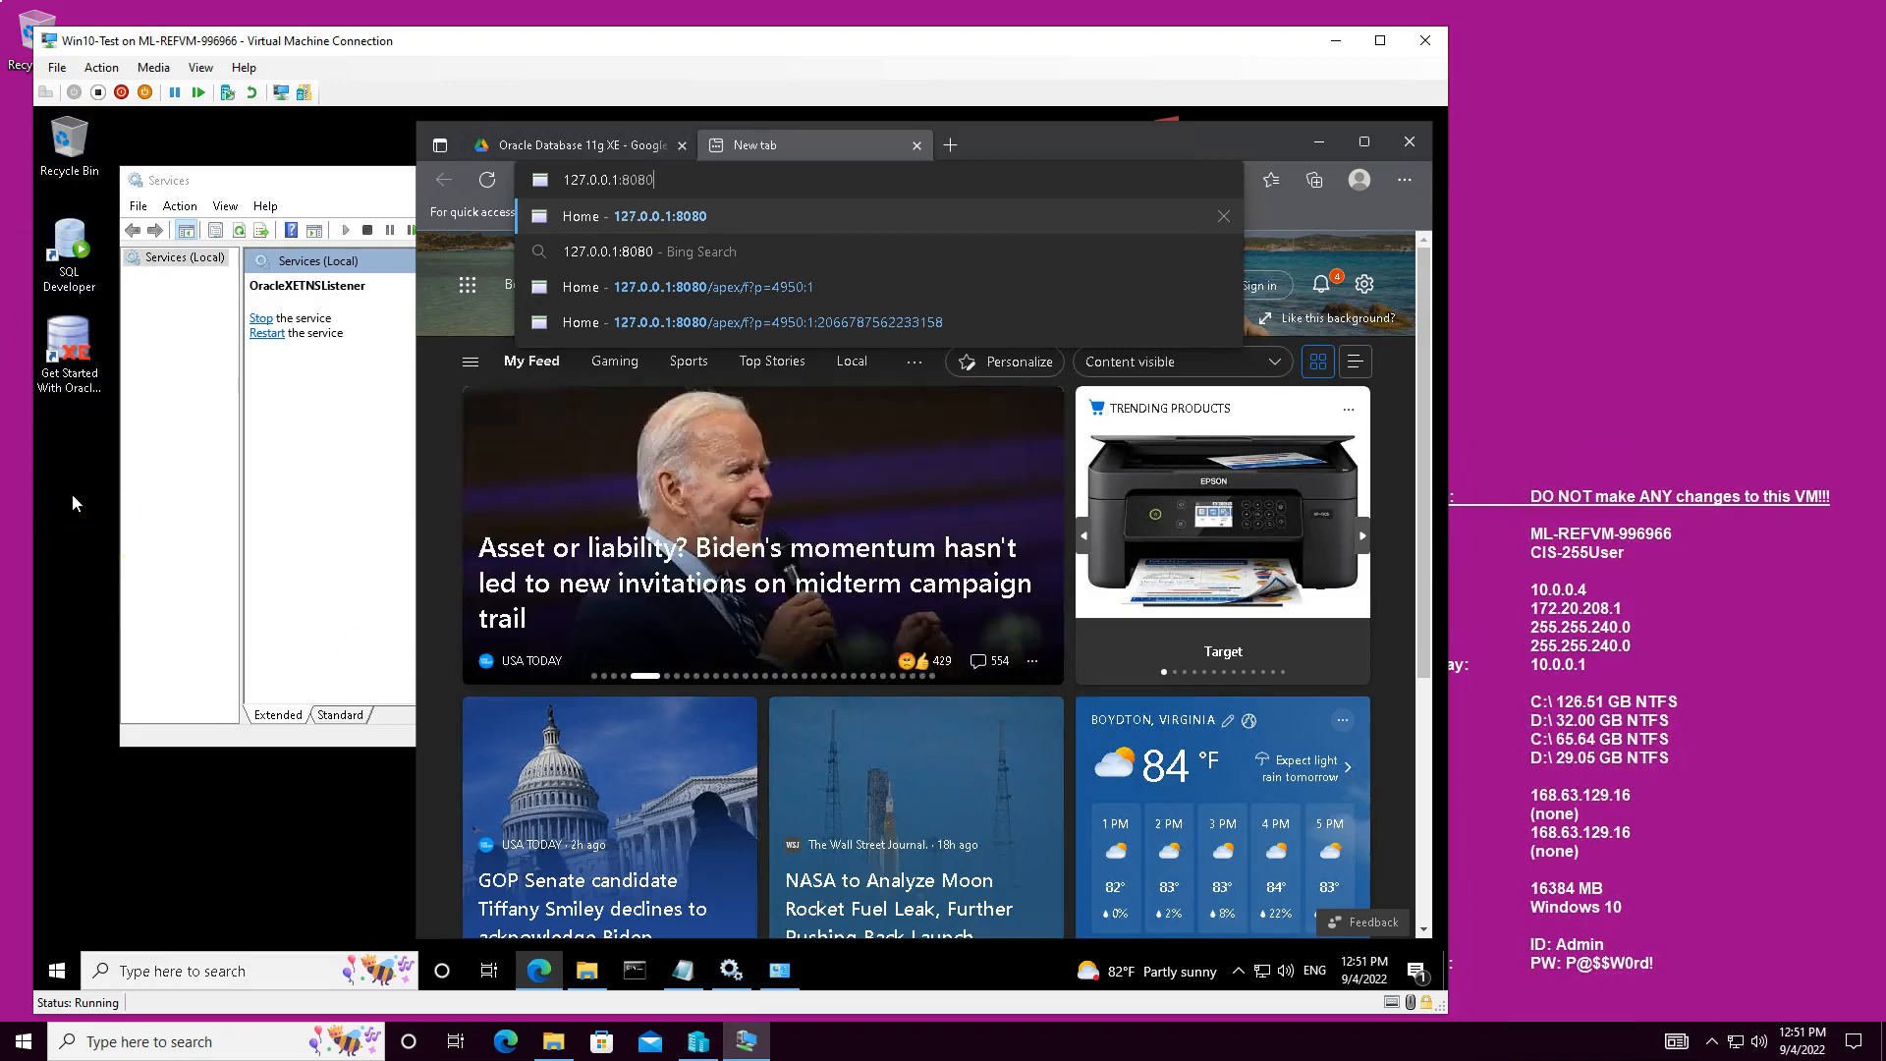
# Step: Run ipconfig in the Command Prompt, highlight the machine's IPv4 address, and minimize the window
pyautogui.click(636, 972)
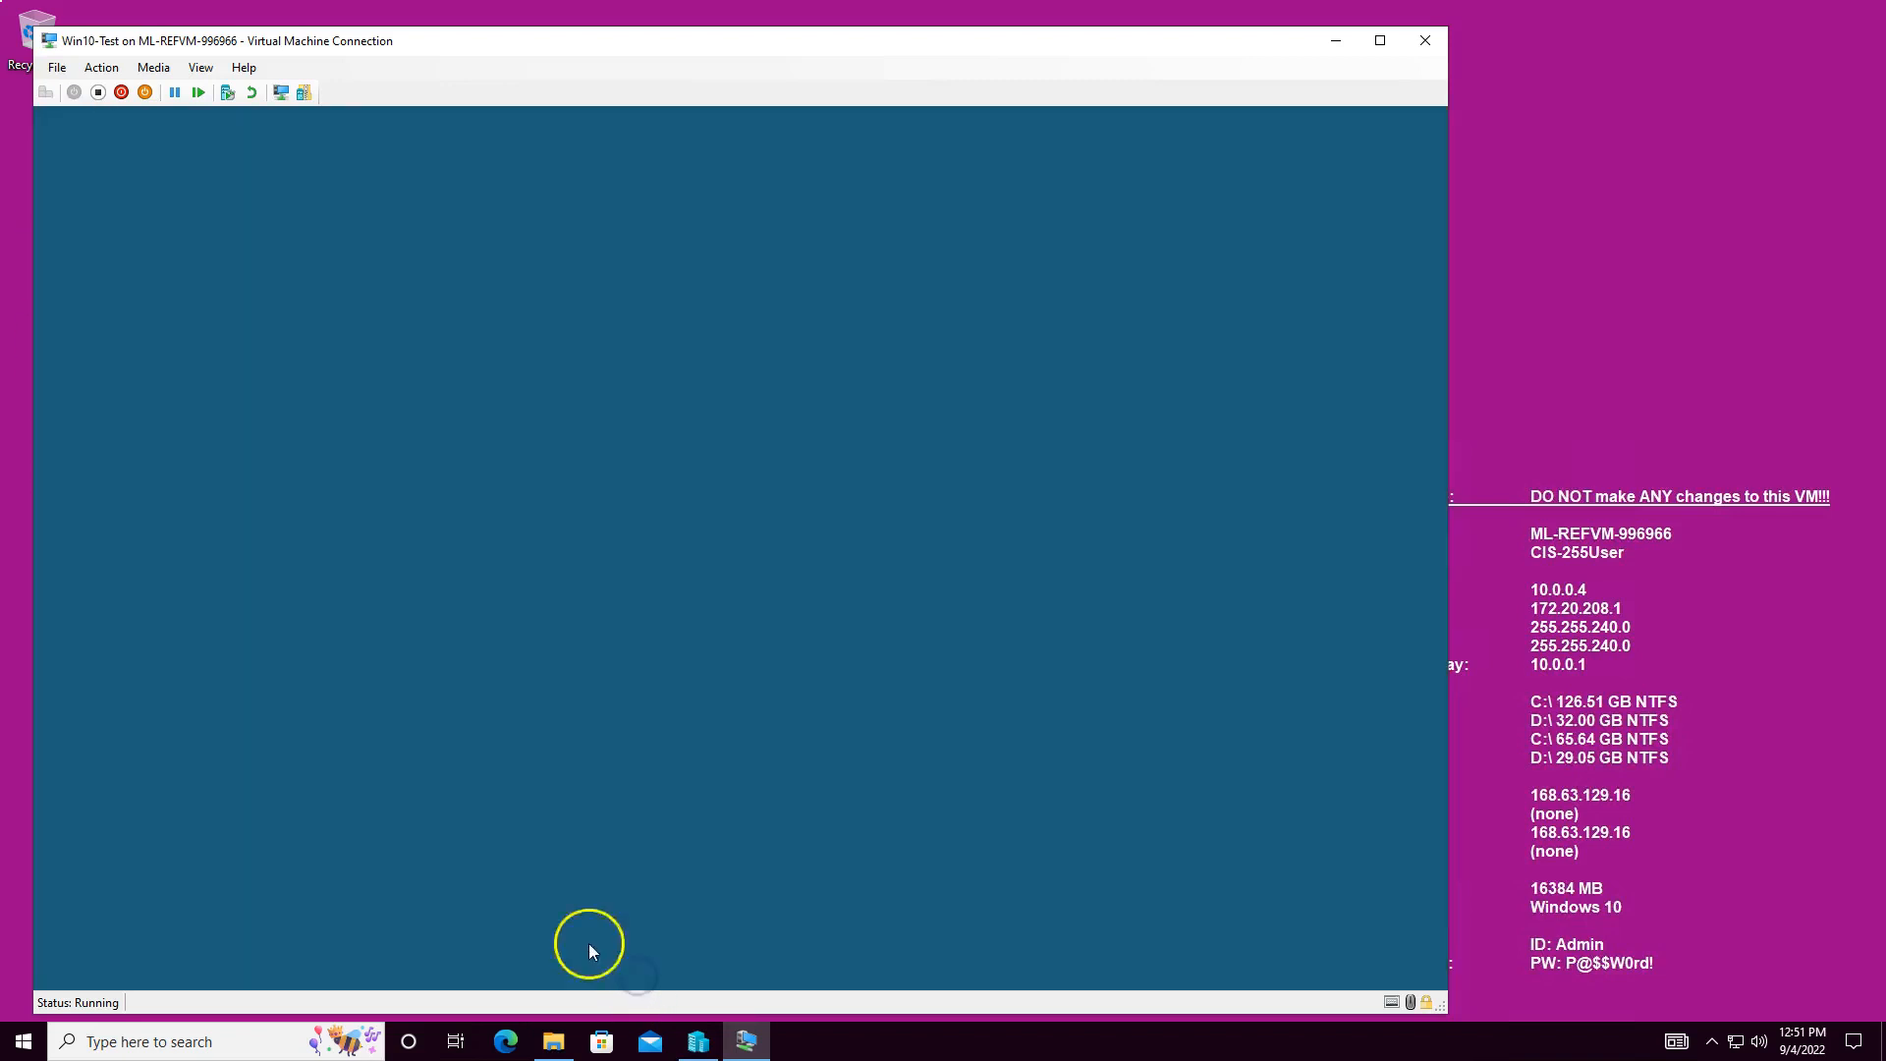
pyautogui.click(623, 662)
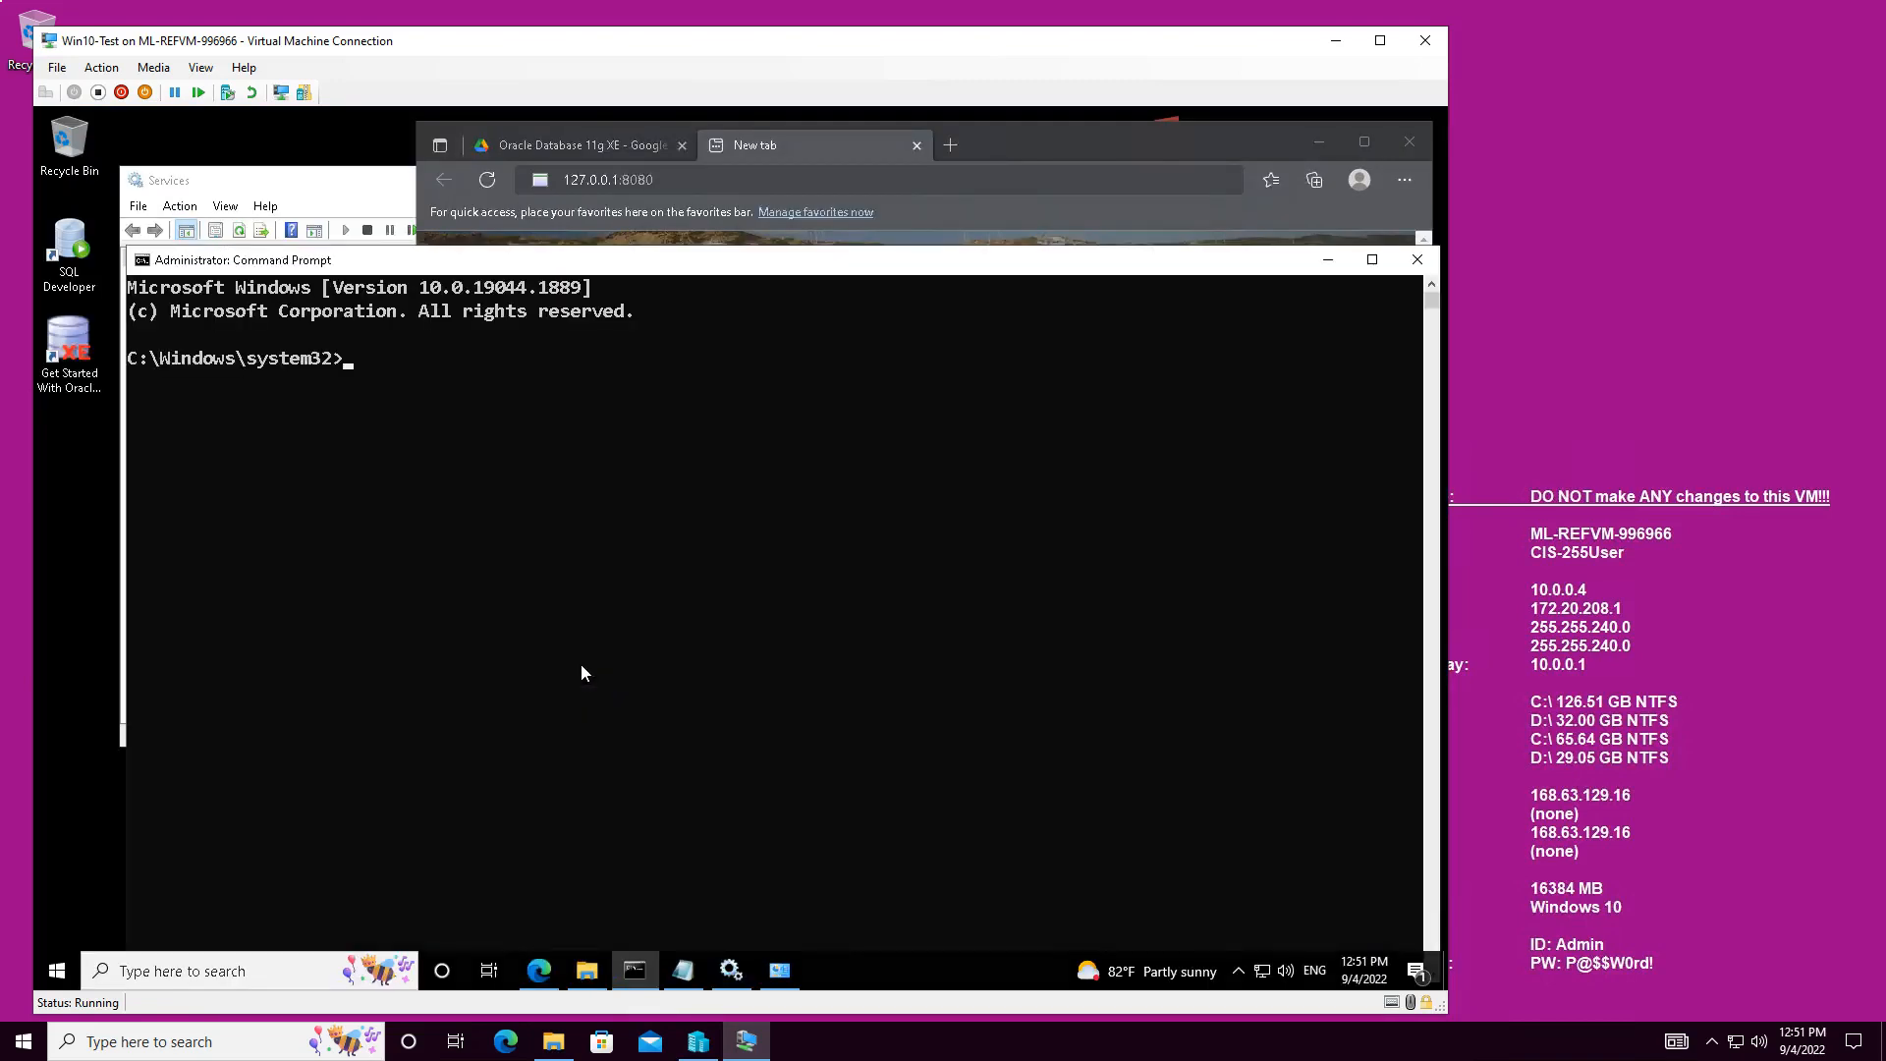
pyautogui.write('ipconfig')
pyautogui.press('Return')
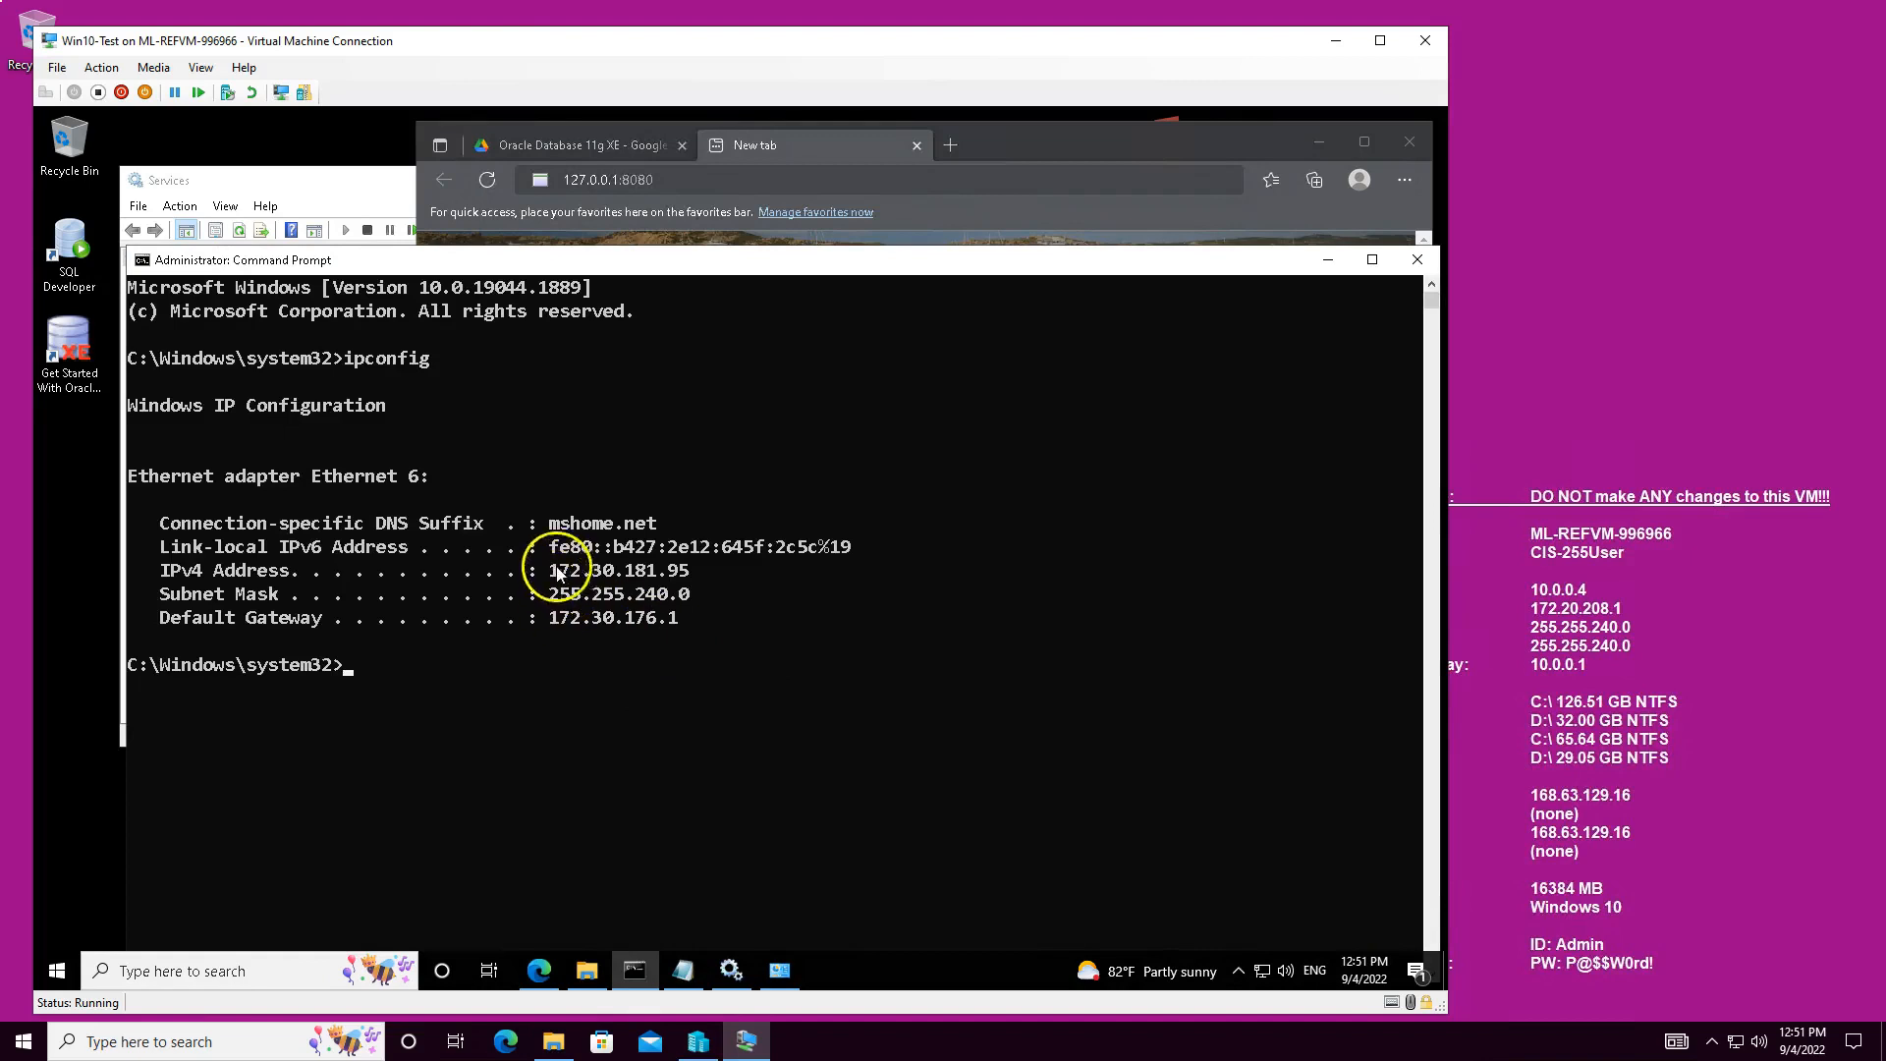
pyautogui.moveTo(540, 573); pyautogui.dragTo(706, 574)
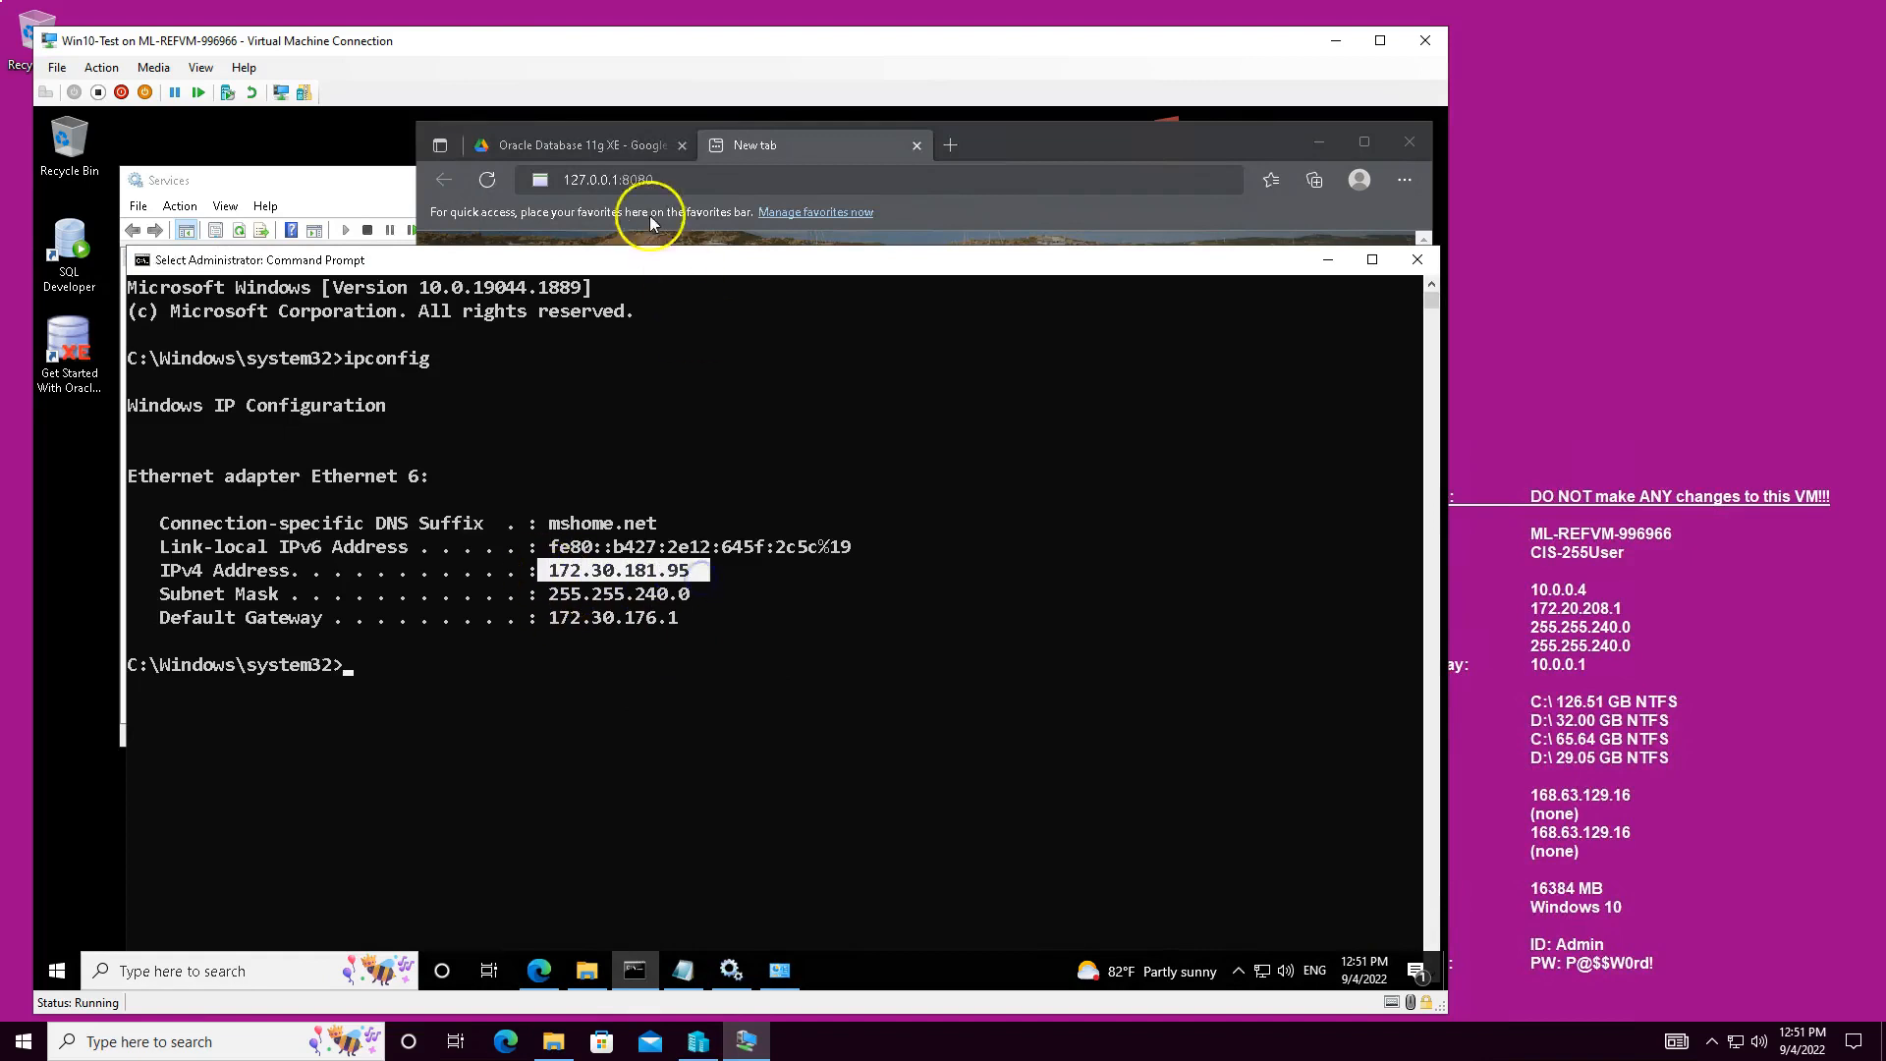
pyautogui.click(1327, 260)
# Step: Highlight the 127.0.0.1 loopback address and the 8080 port number within the entered web address
pyautogui.moveTo(564, 181); pyautogui.dragTo(619, 185)
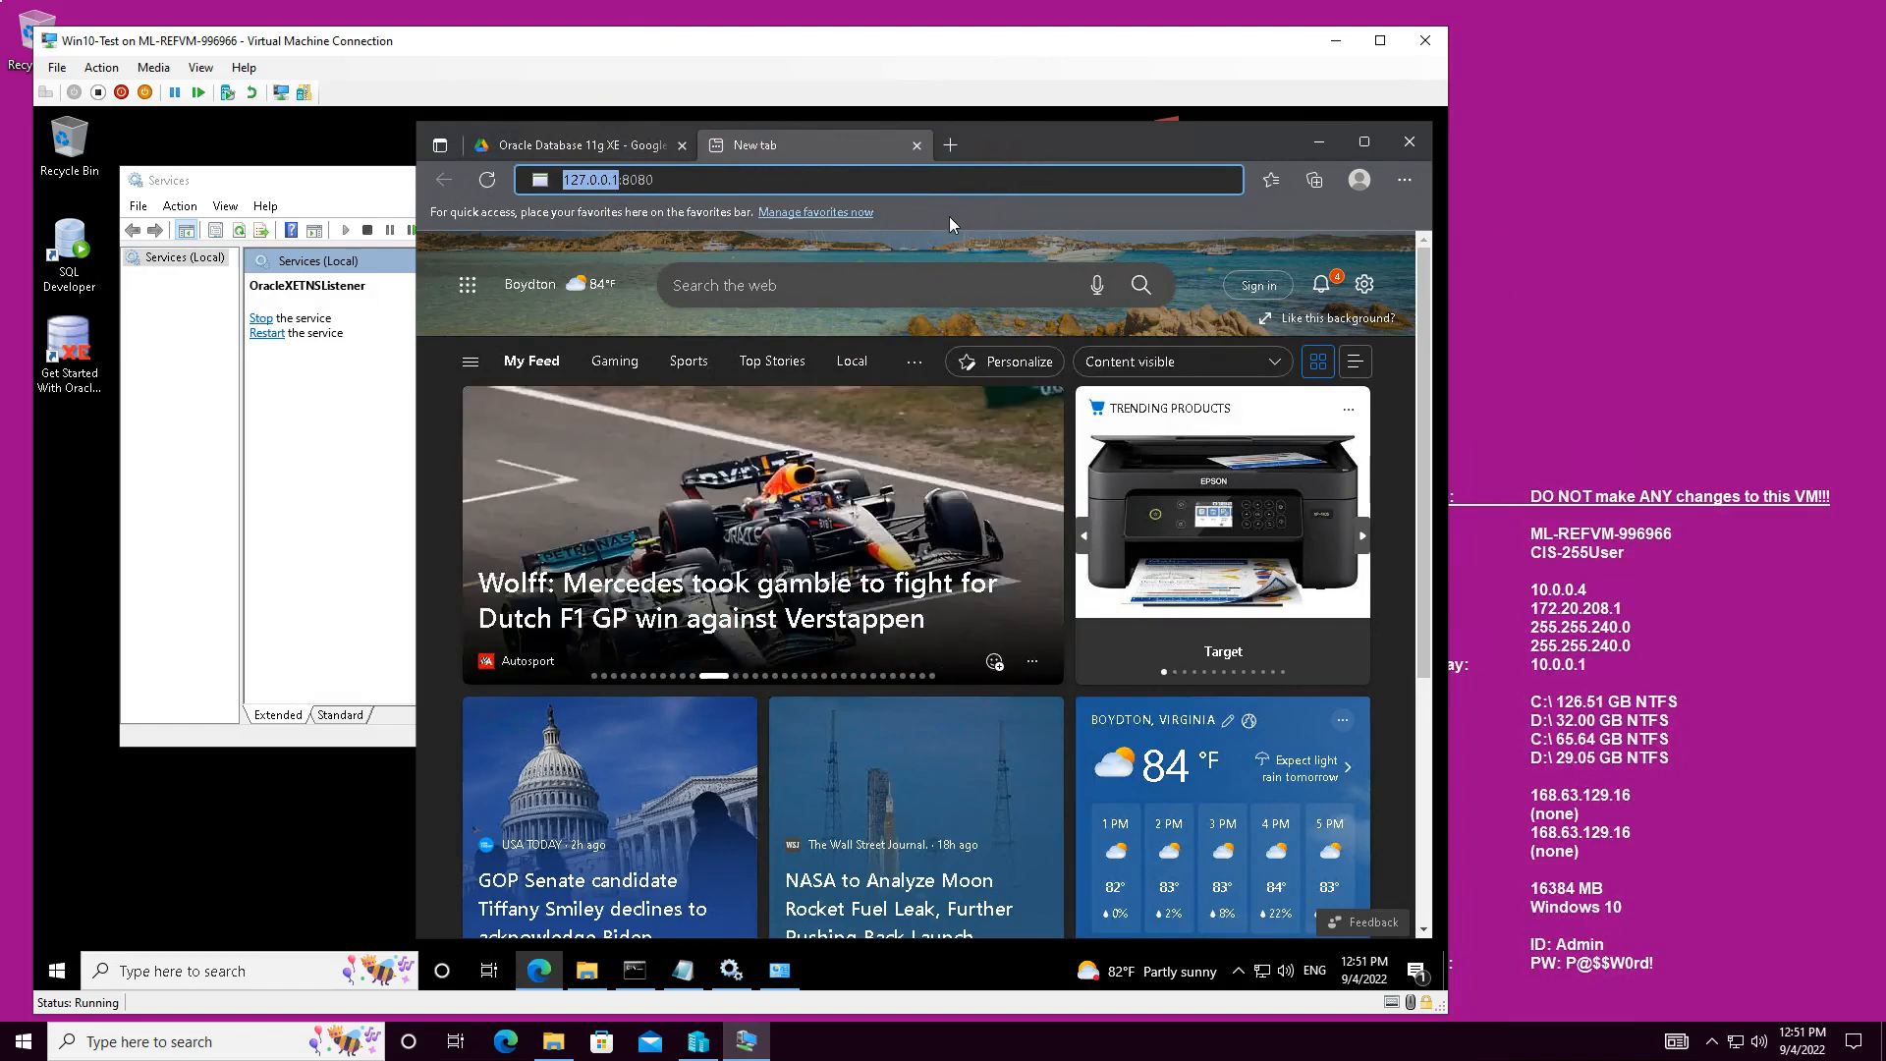
pyautogui.press('End')
pyautogui.hotkey('shift', 'Left')
pyautogui.hotkey('shift', 'Left')
pyautogui.hotkey('shift', 'Left')
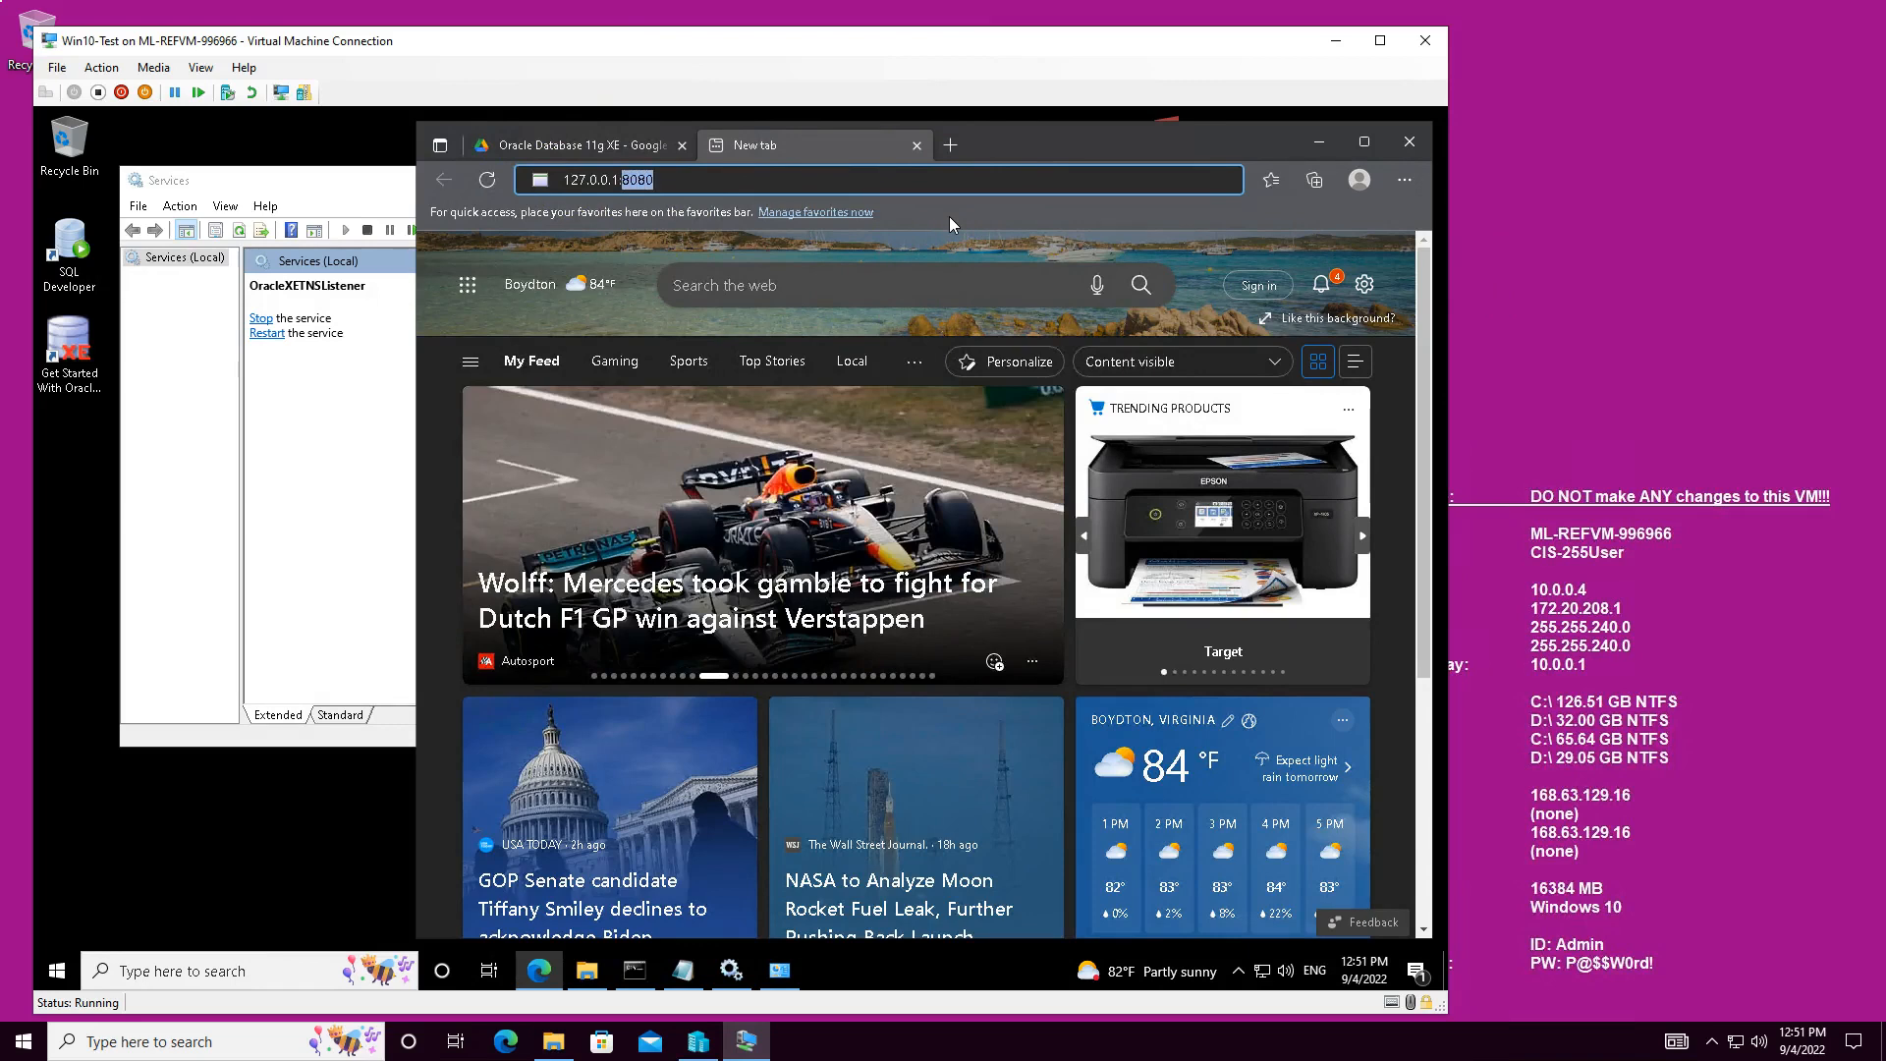
pyautogui.press('End')
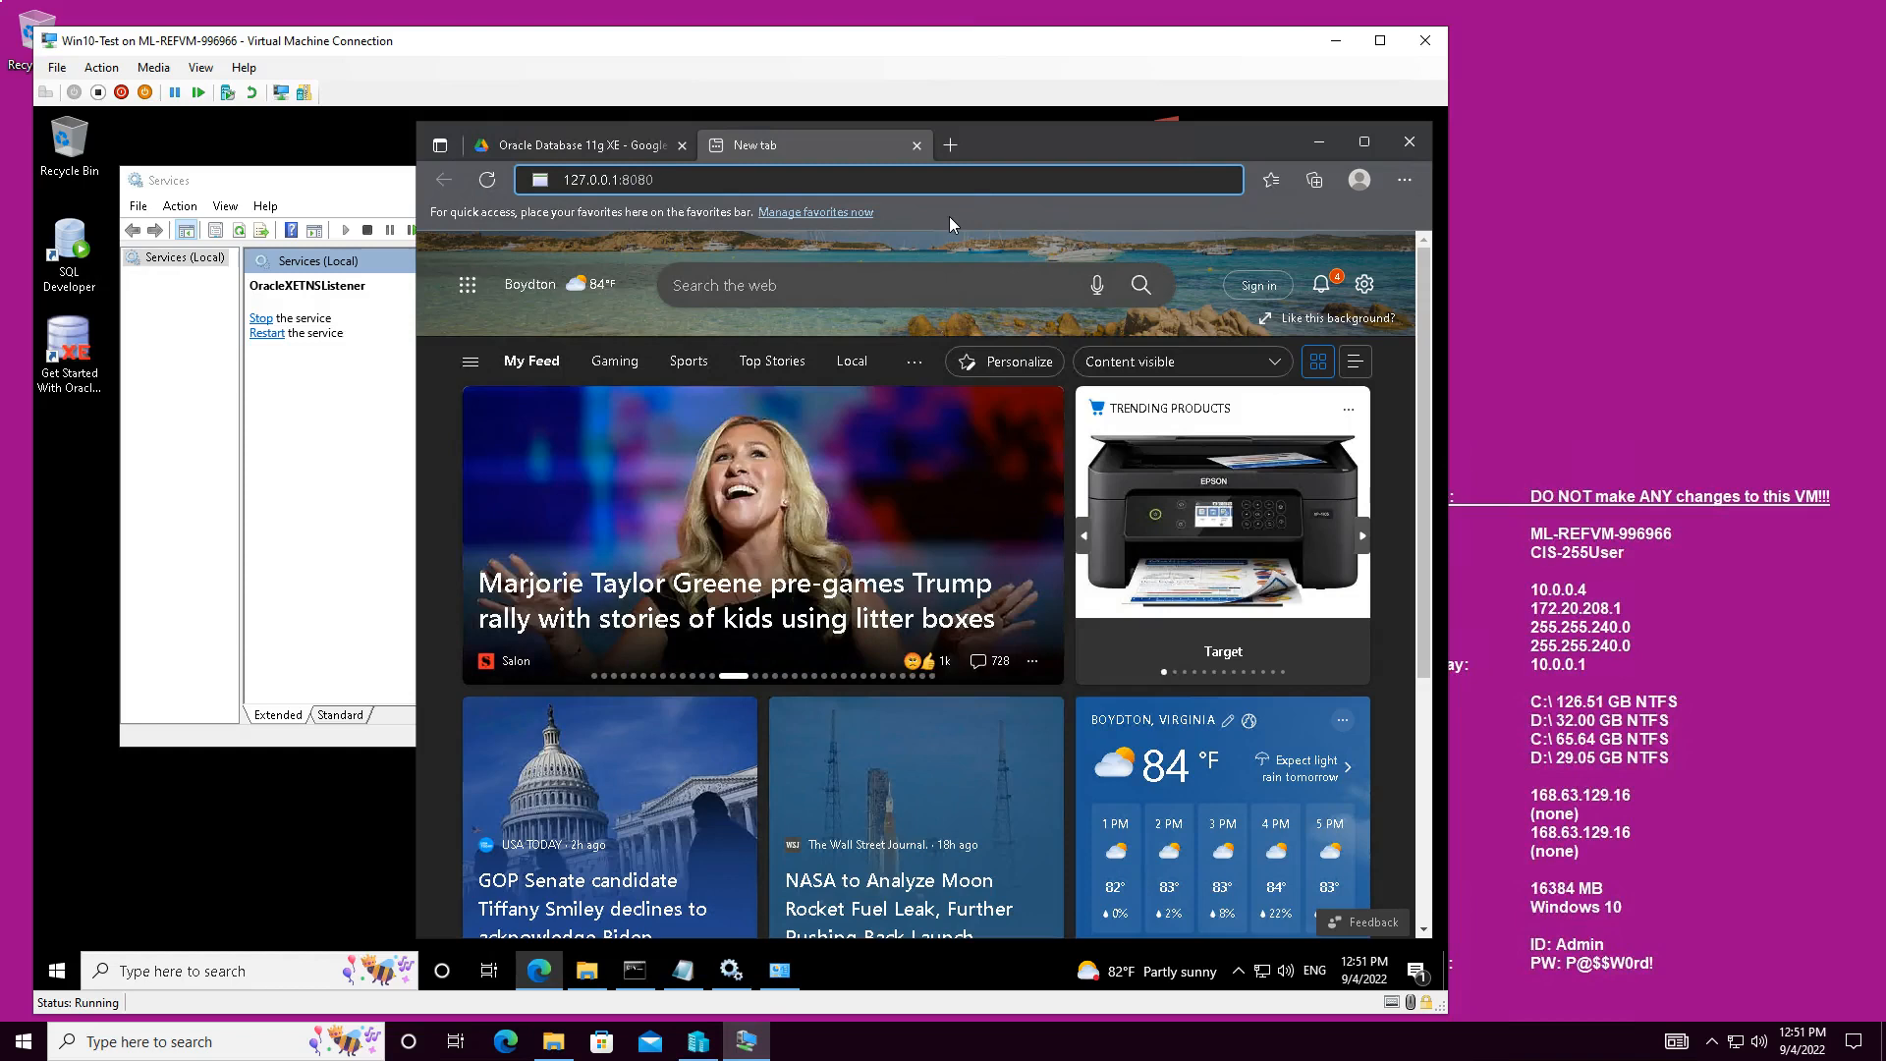
# Step: Bring the Word document into view to check the Oracle HTTP Listener port in the installation settings, and move it away again
pyautogui.moveTo(0, 78); pyautogui.dragTo(974, 28)
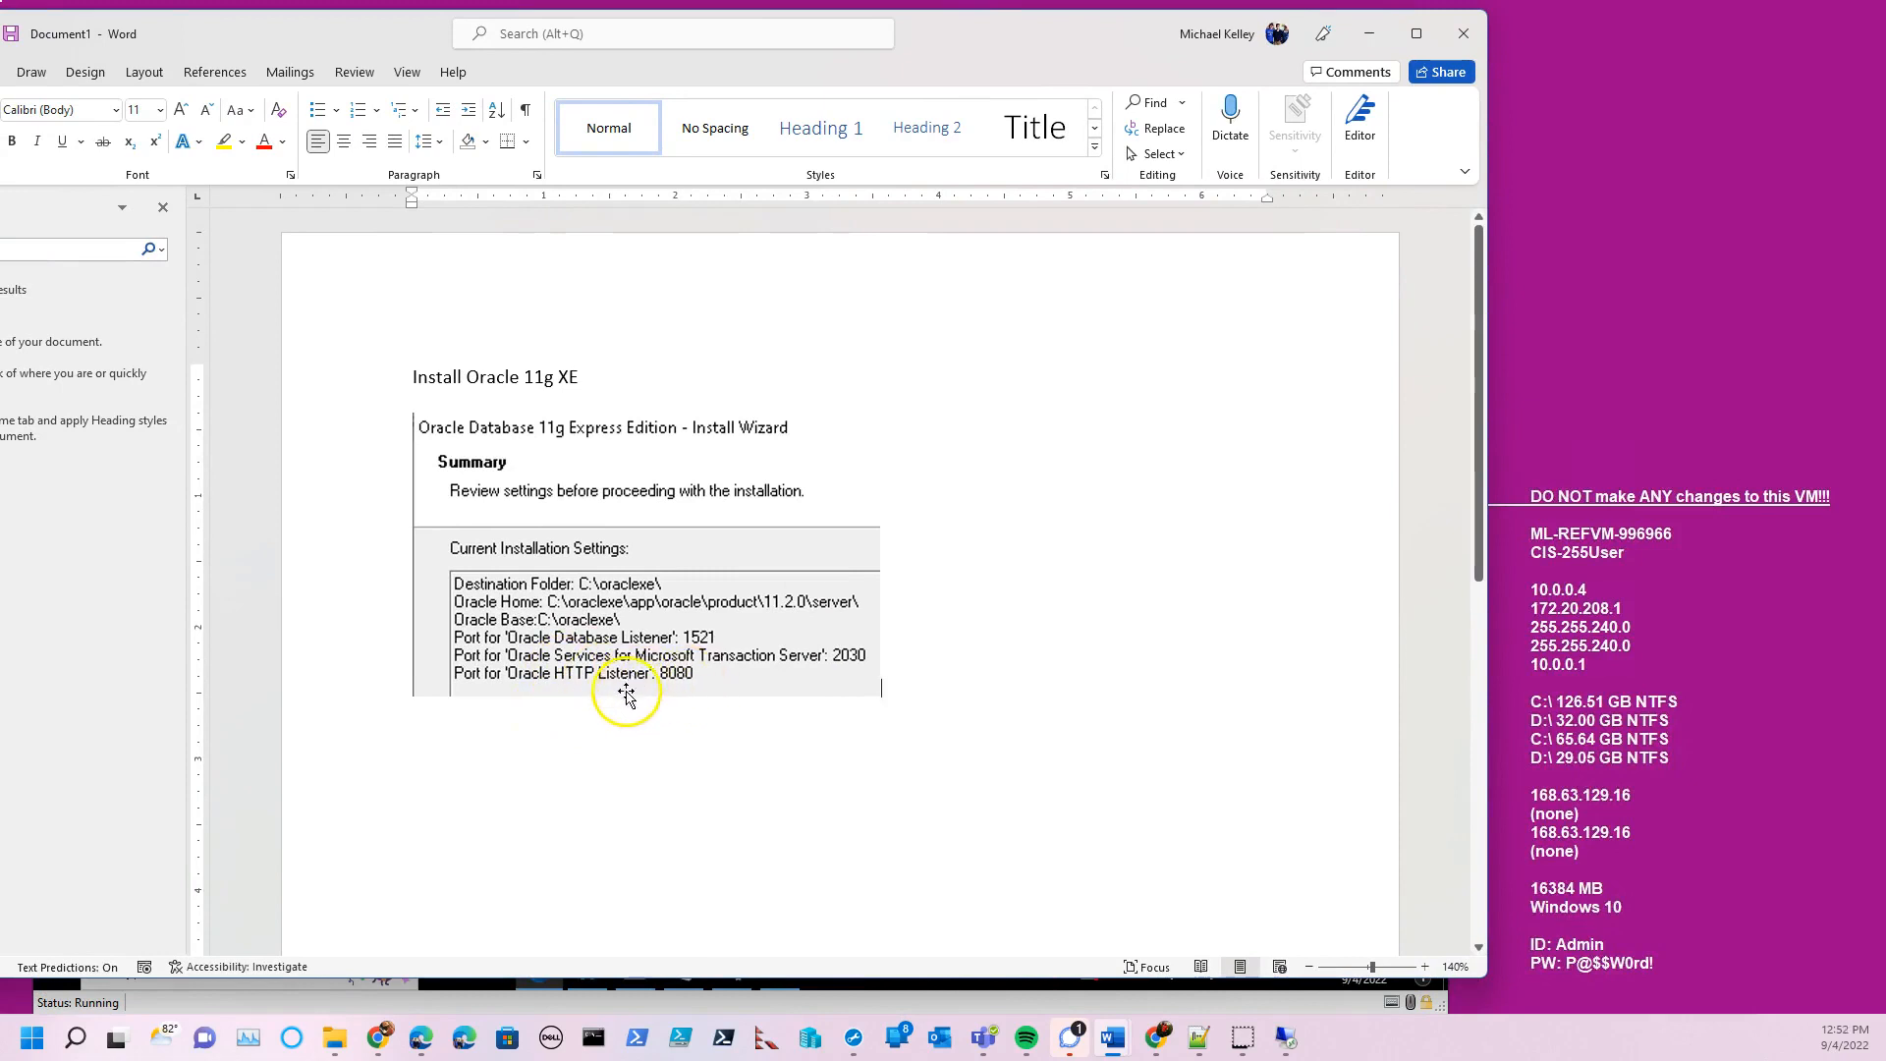
pyautogui.click(946, 32)
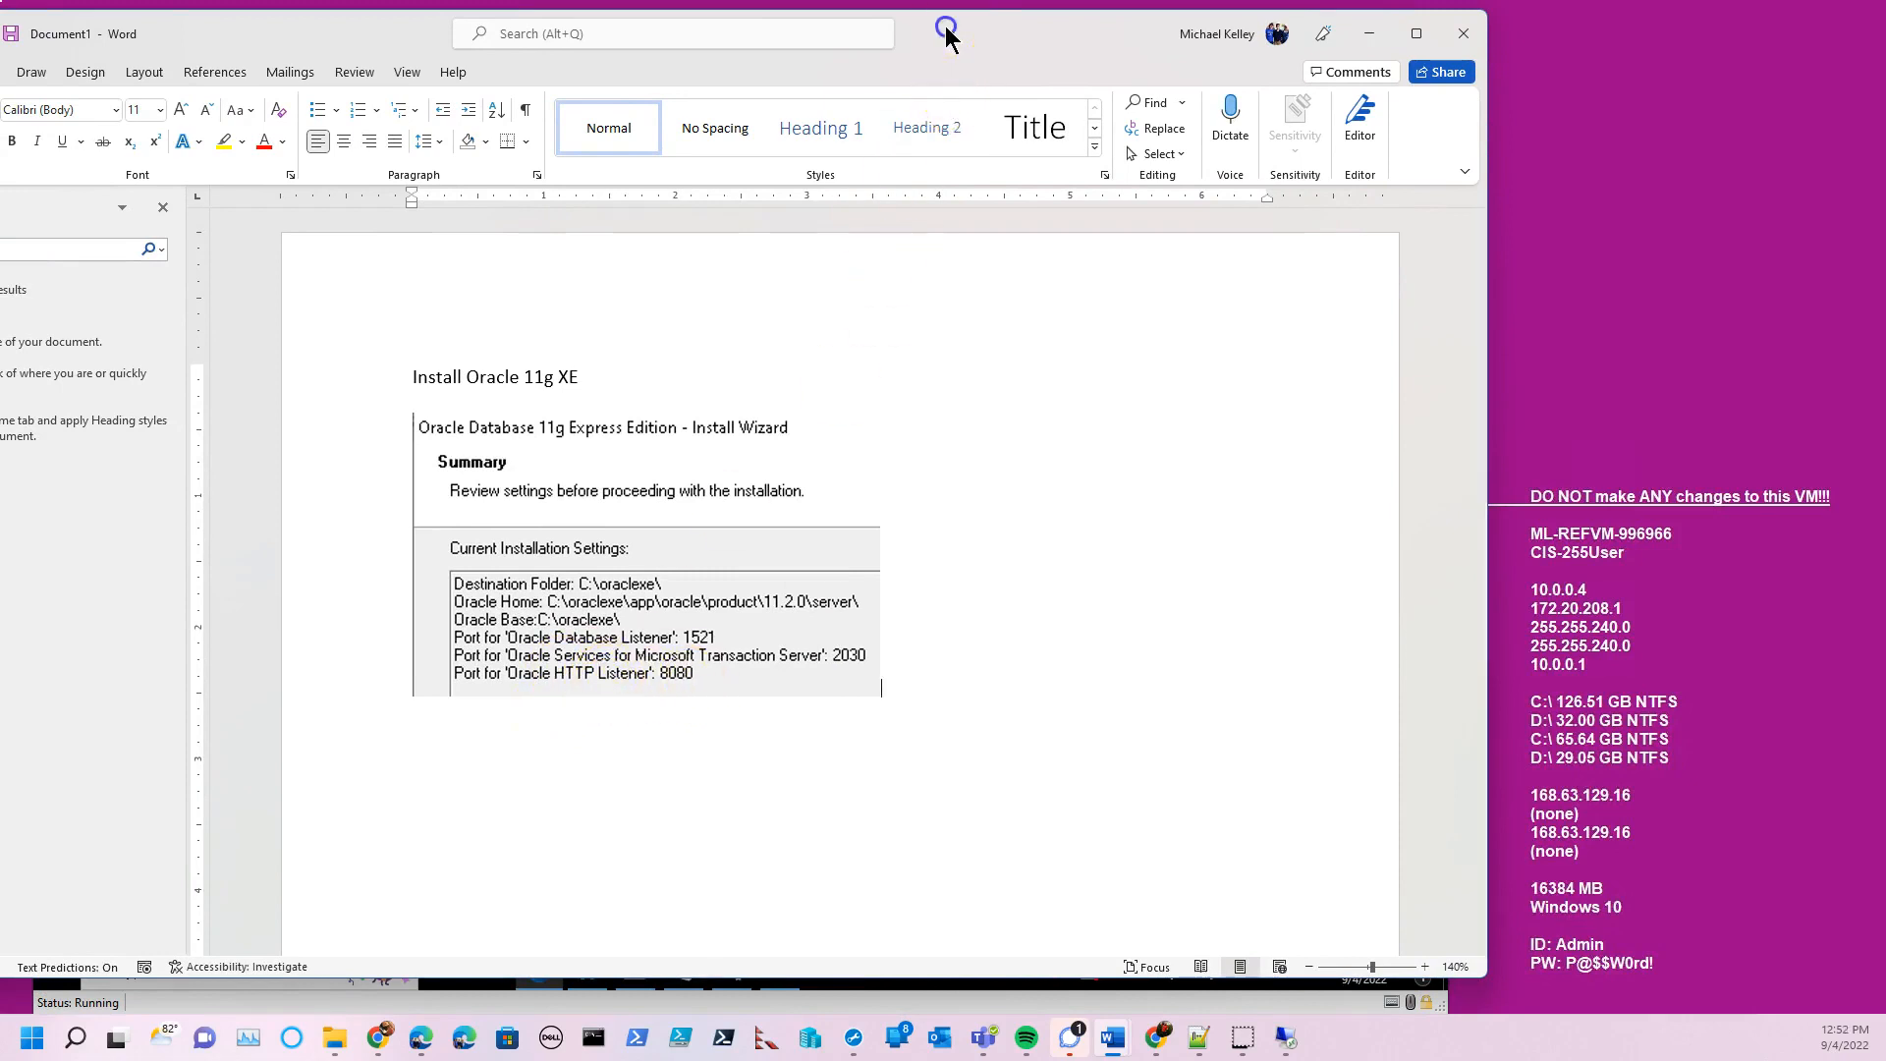
pyautogui.moveTo(945, 29); pyautogui.dragTo(0, 114)
# Step: Load the Oracle Database XE home page at 127.0.0.1:8080 and maximize the browser window
pyautogui.click(786, 177)
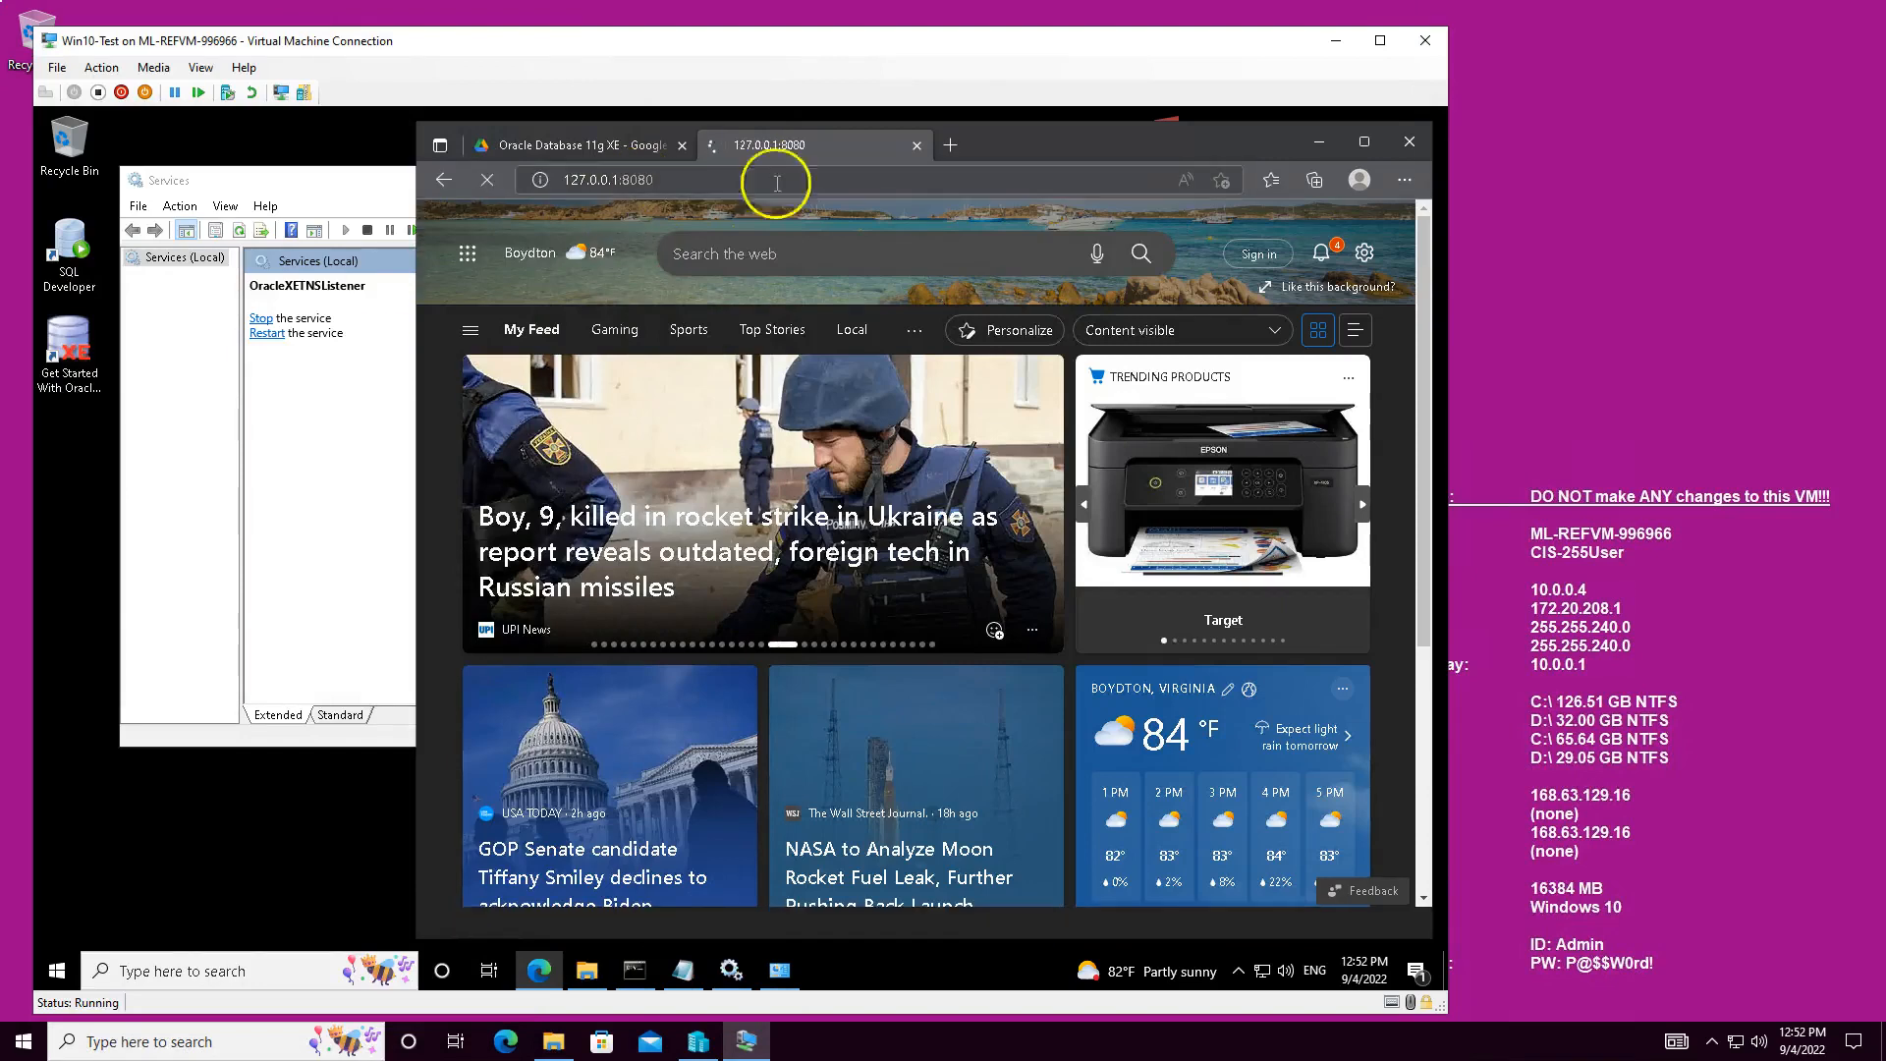
pyautogui.press('Return')
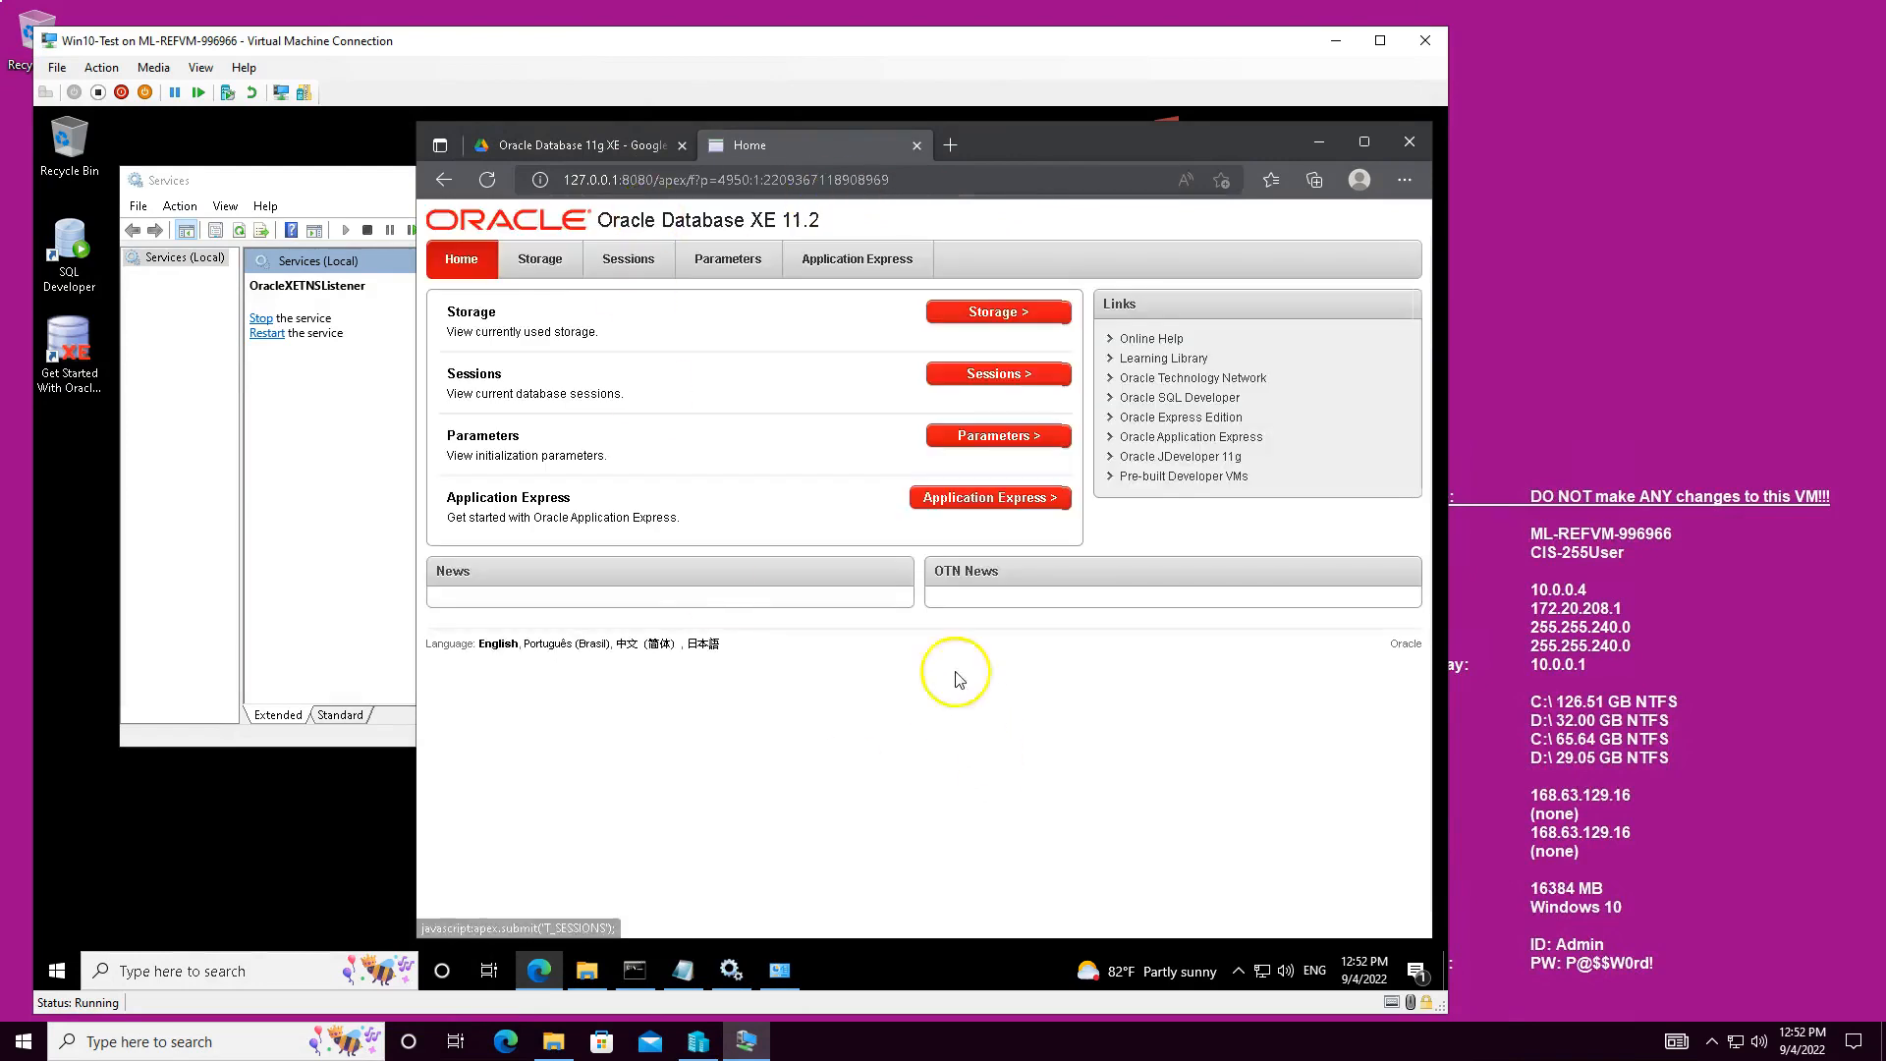
pyautogui.click(1367, 142)
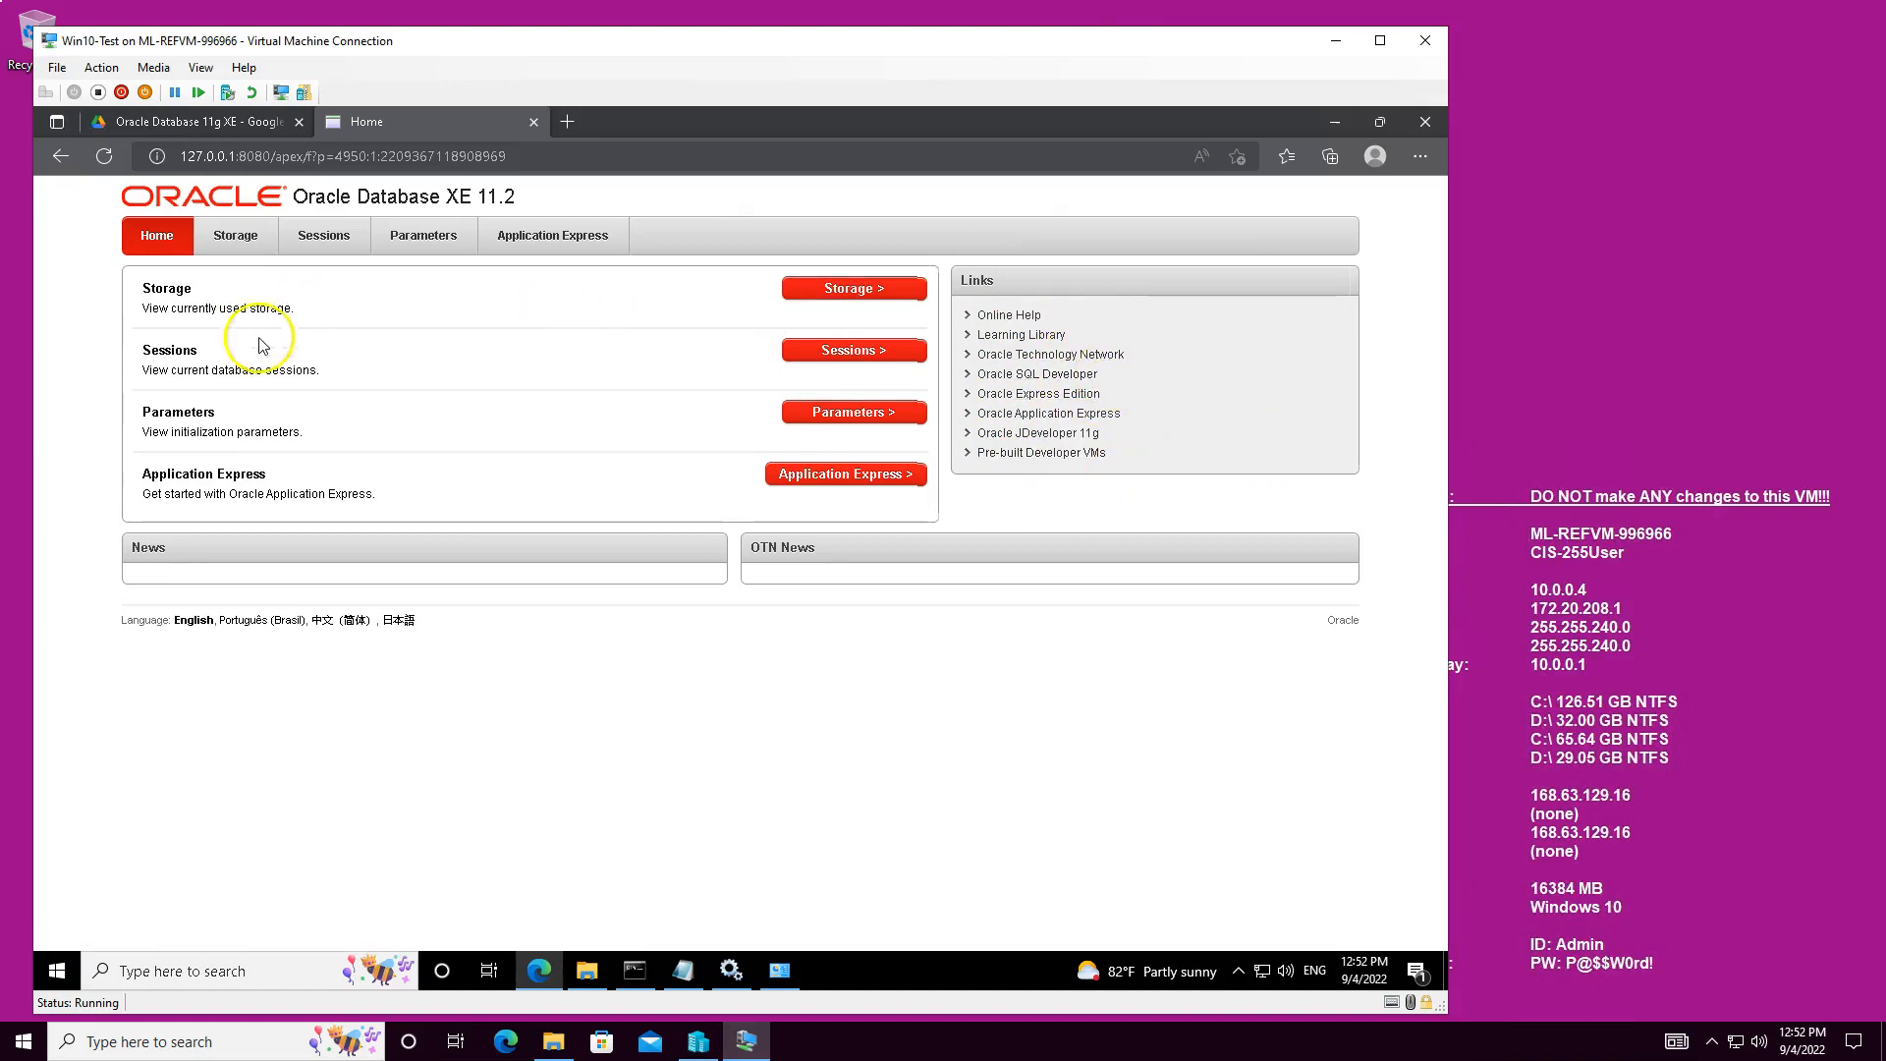
# Step: Open the Storage page, logging in as sys with the account password, and dismiss the saved-password notice
pyautogui.click(228, 238)
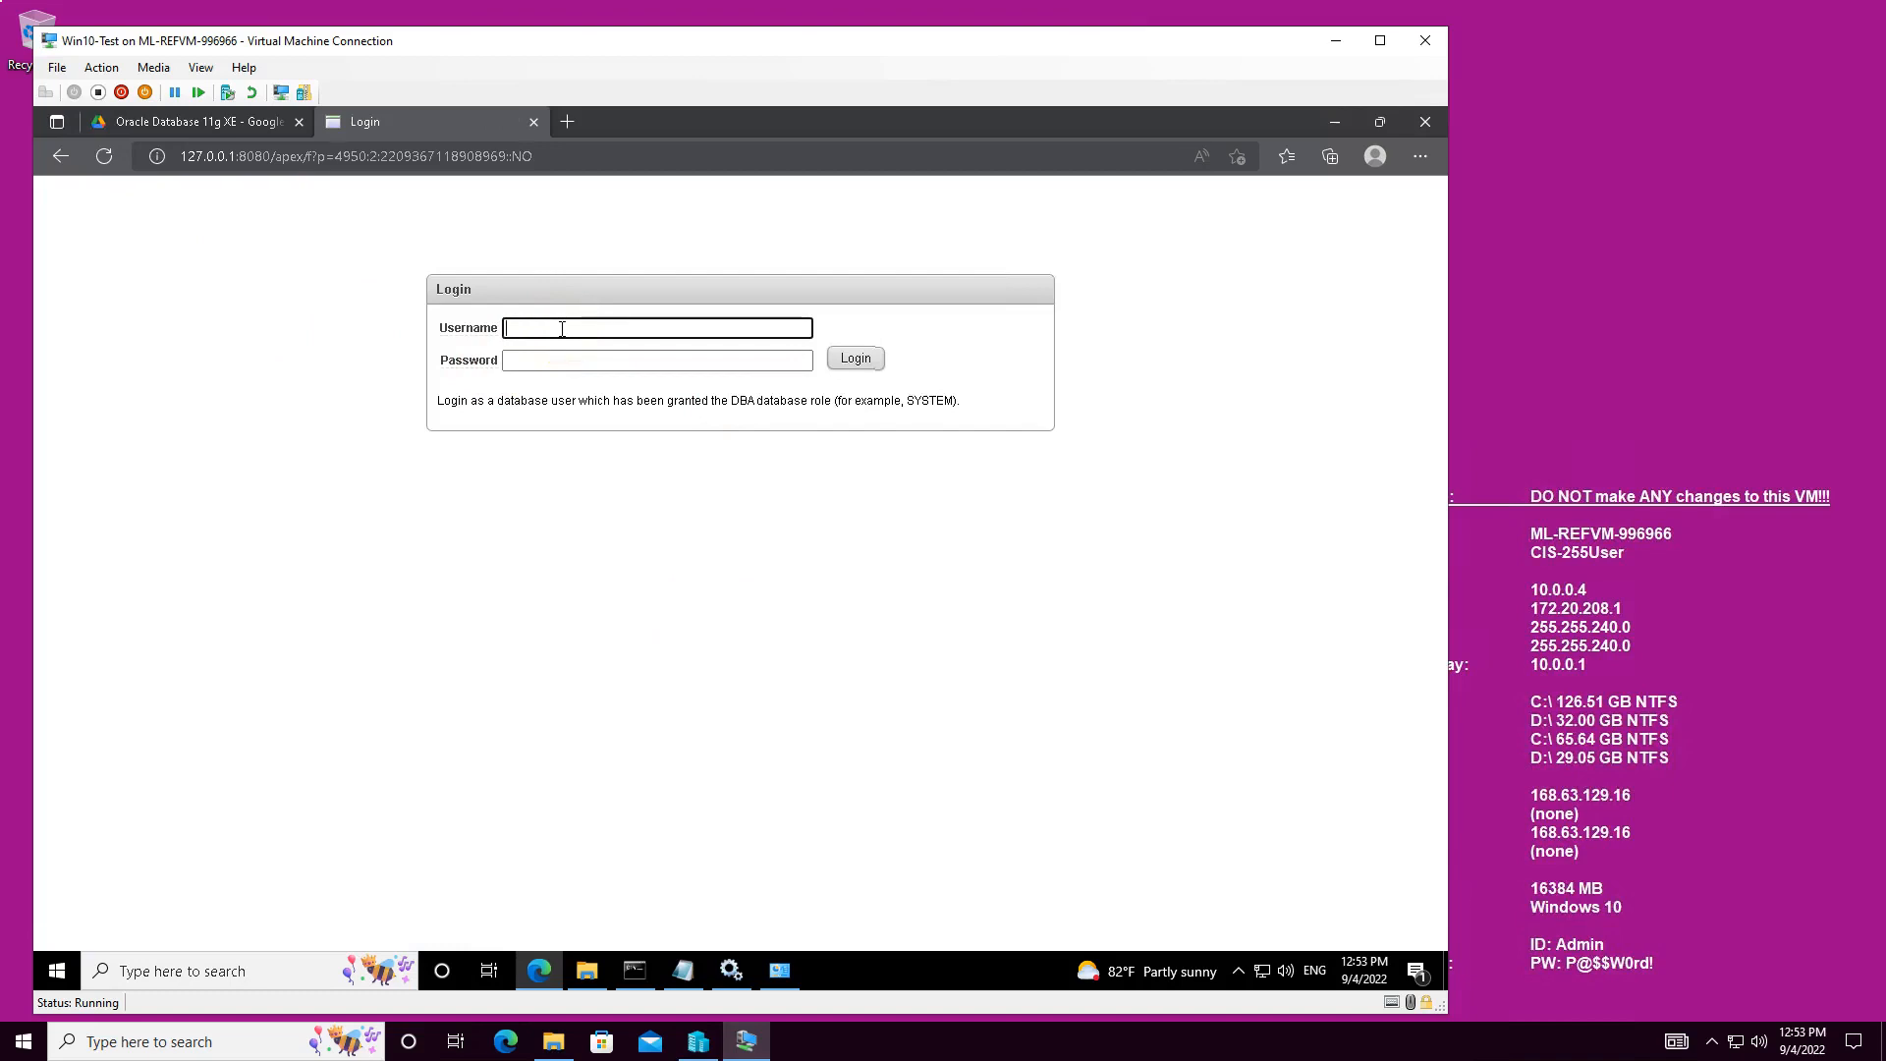
pyautogui.press('Tab')
pyautogui.write('•••••')
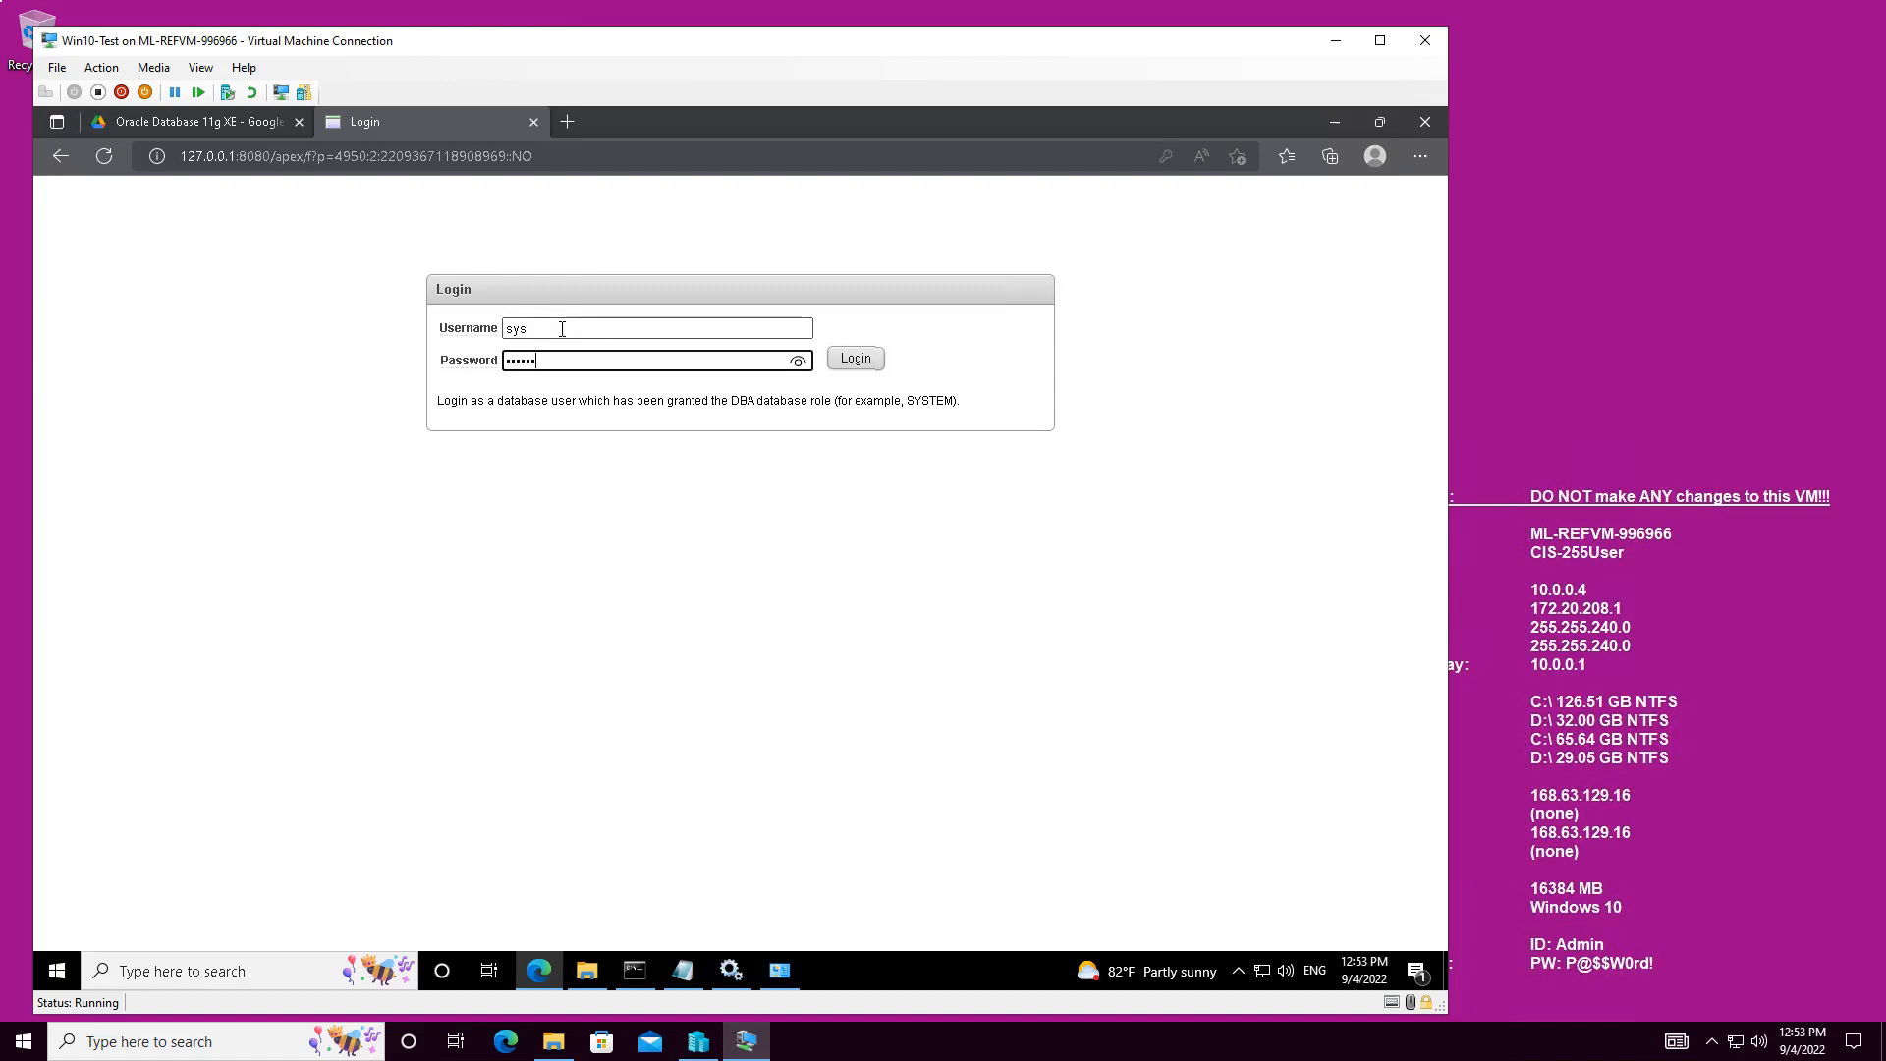
pyautogui.click(465, 324)
pyautogui.click(852, 359)
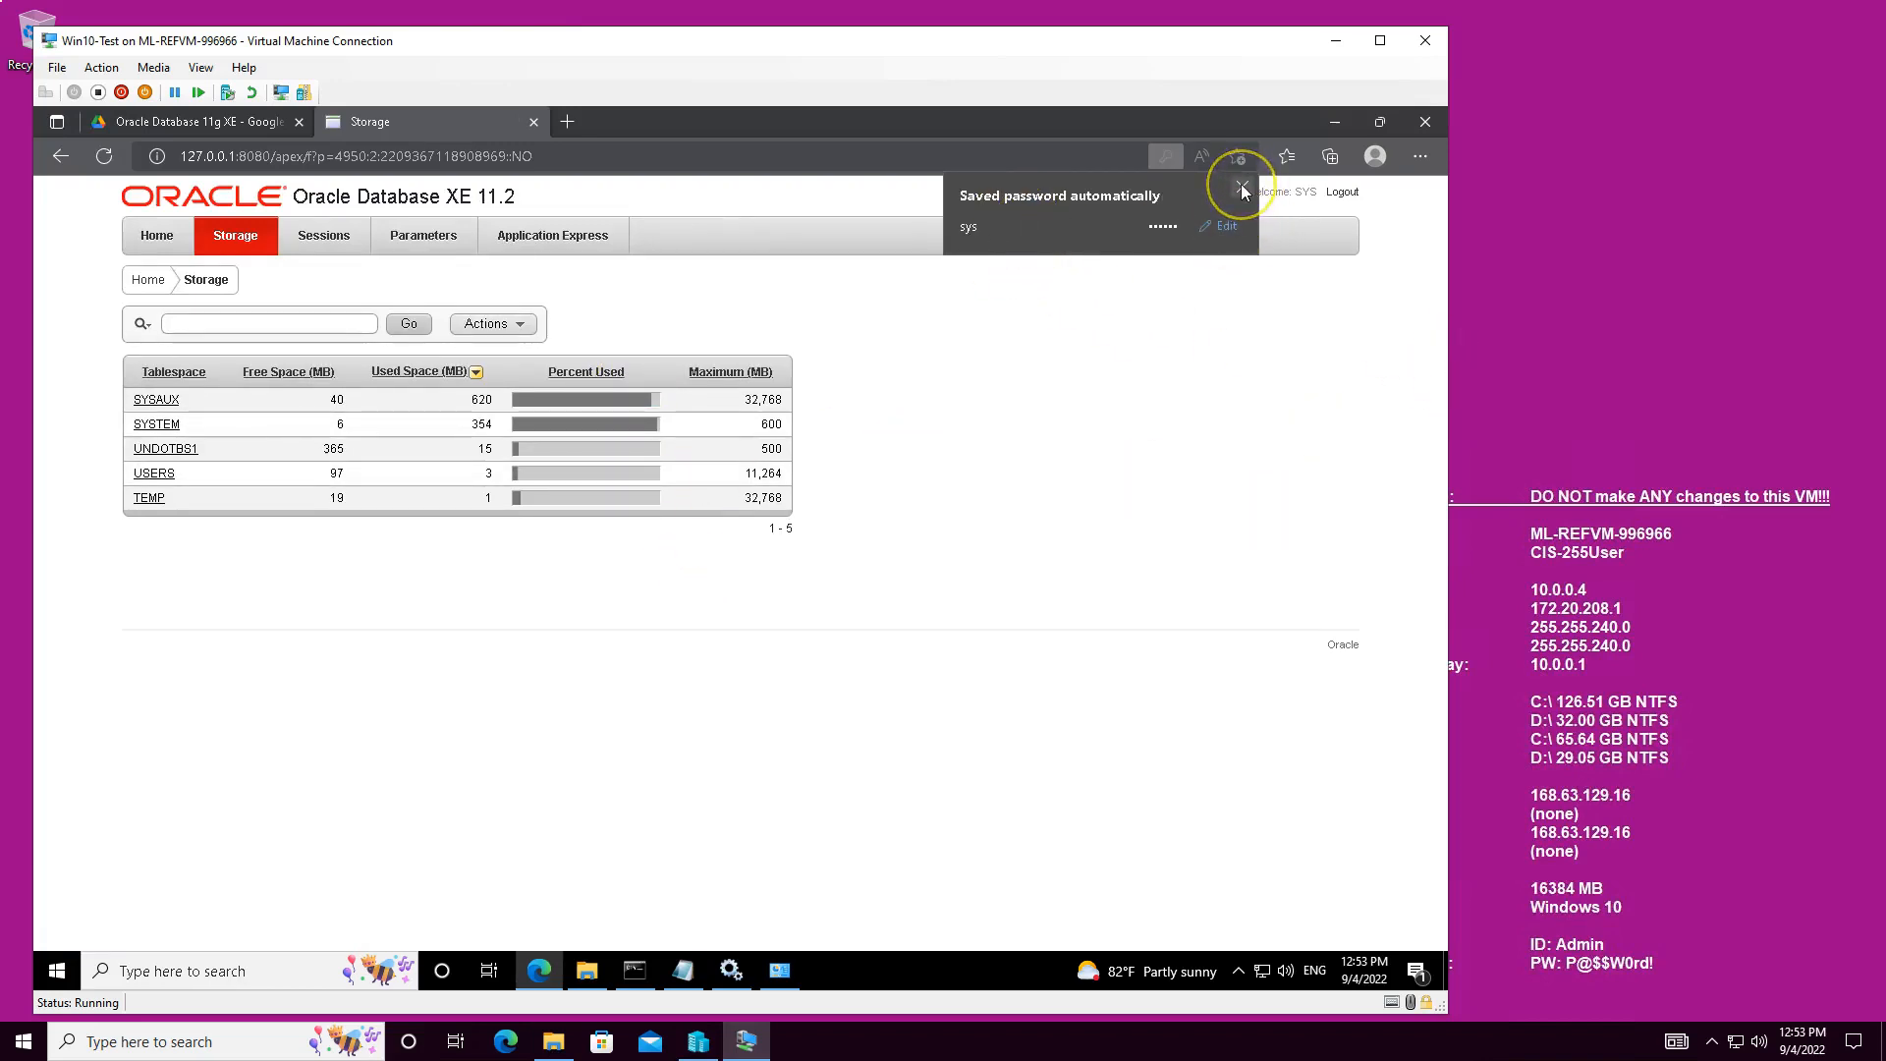
pyautogui.click(959, 227)
# Step: View the current database sessions and the report actions available for them
pyautogui.click(319, 239)
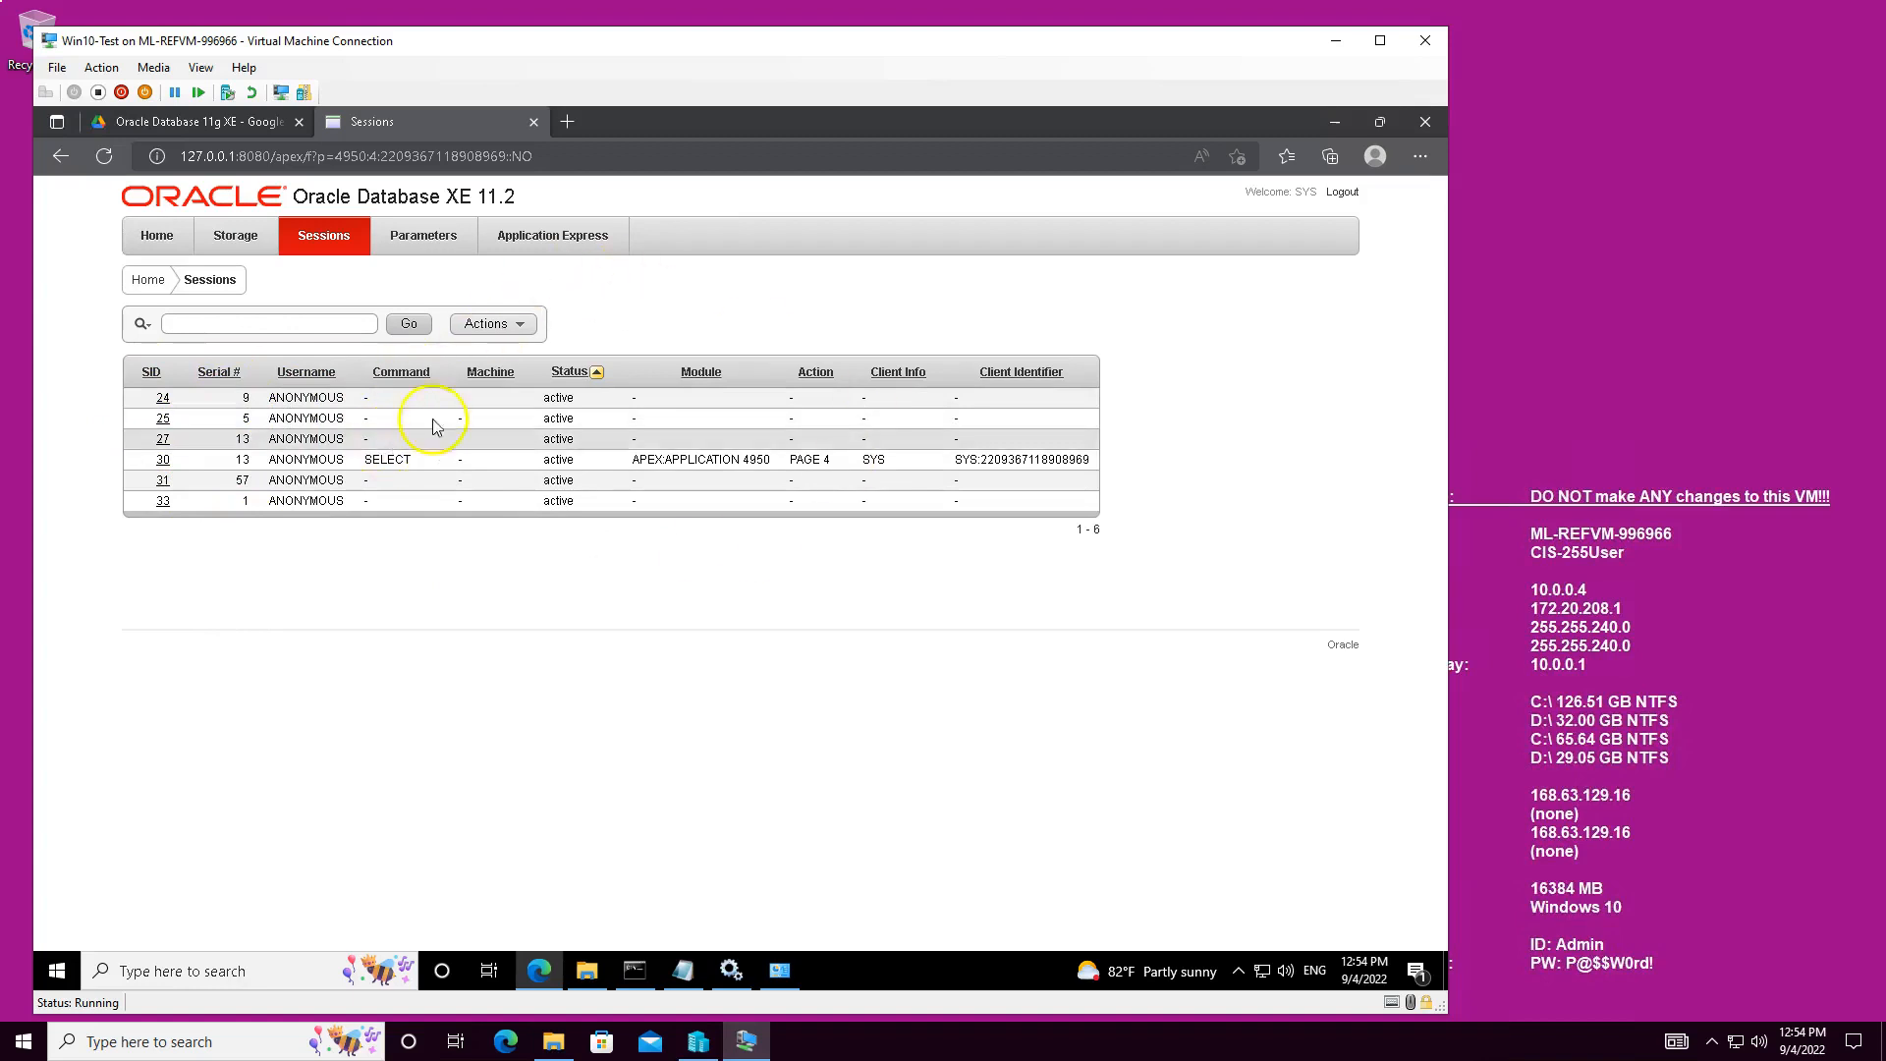
pyautogui.click(520, 325)
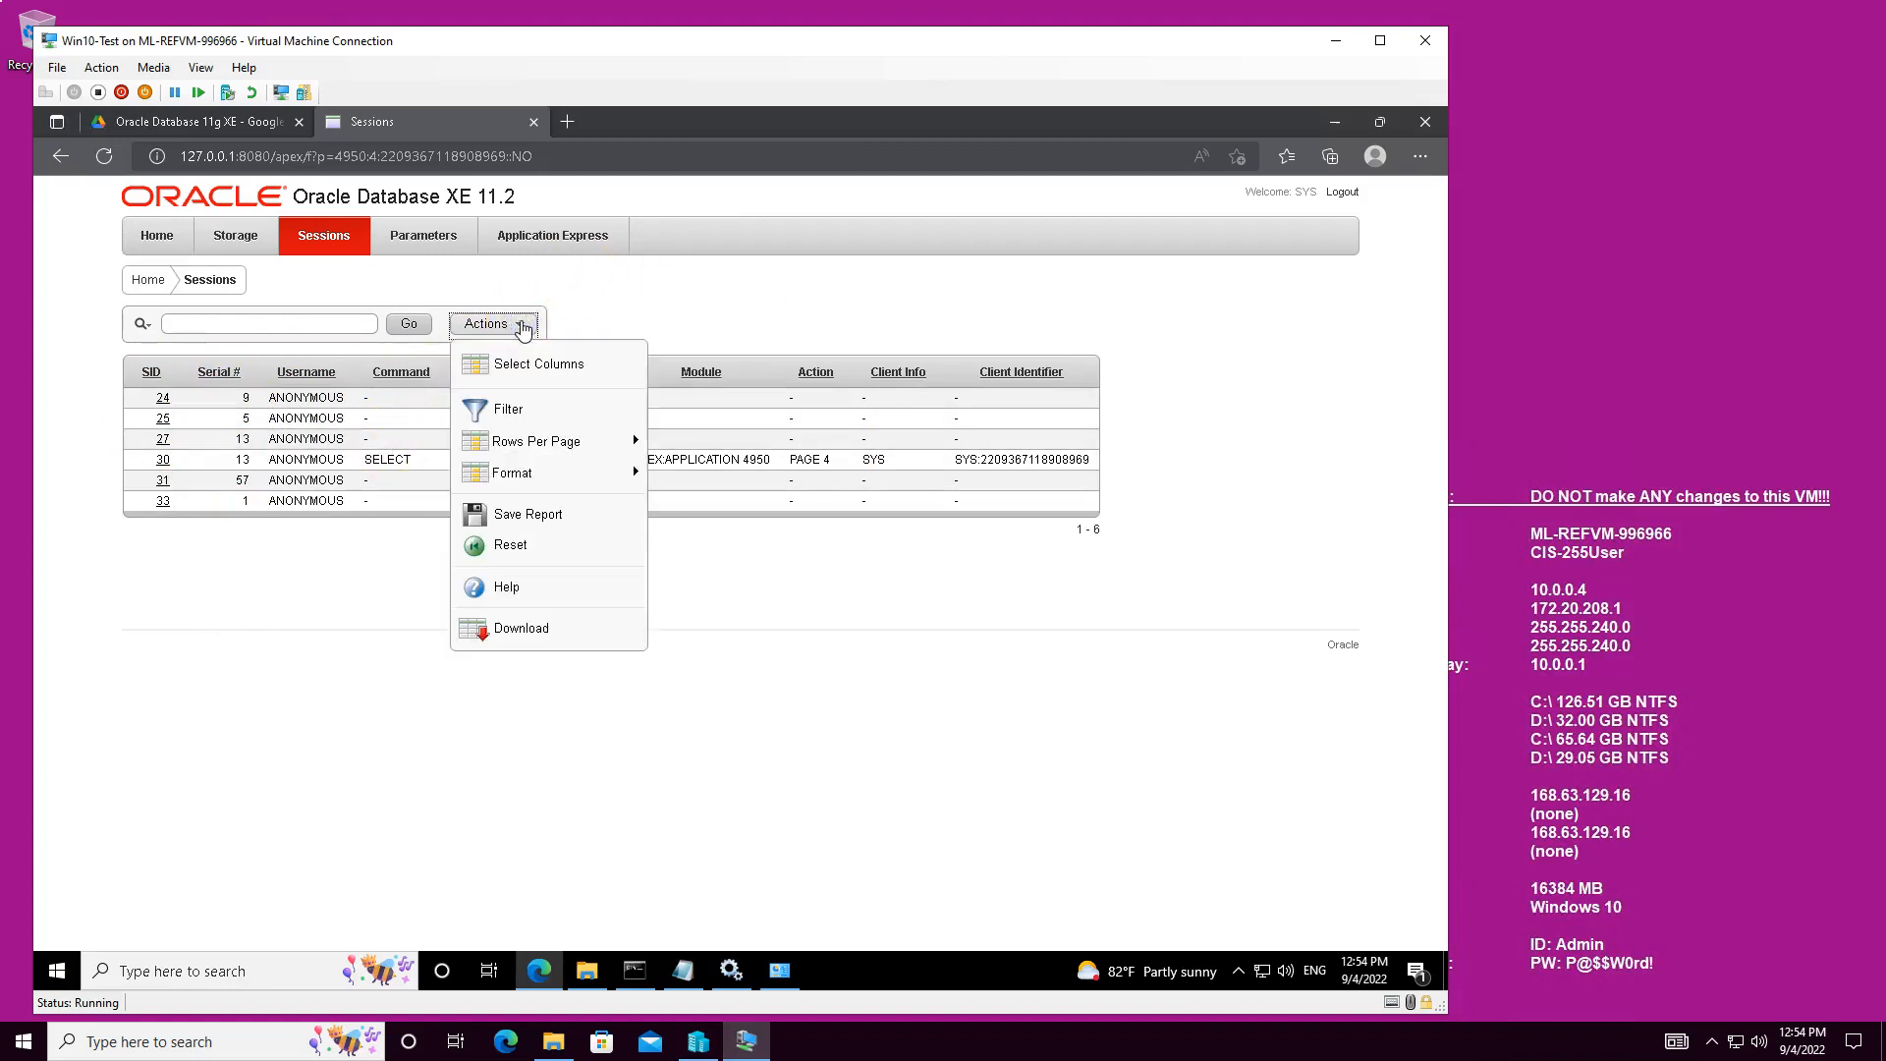
pyautogui.click(742, 301)
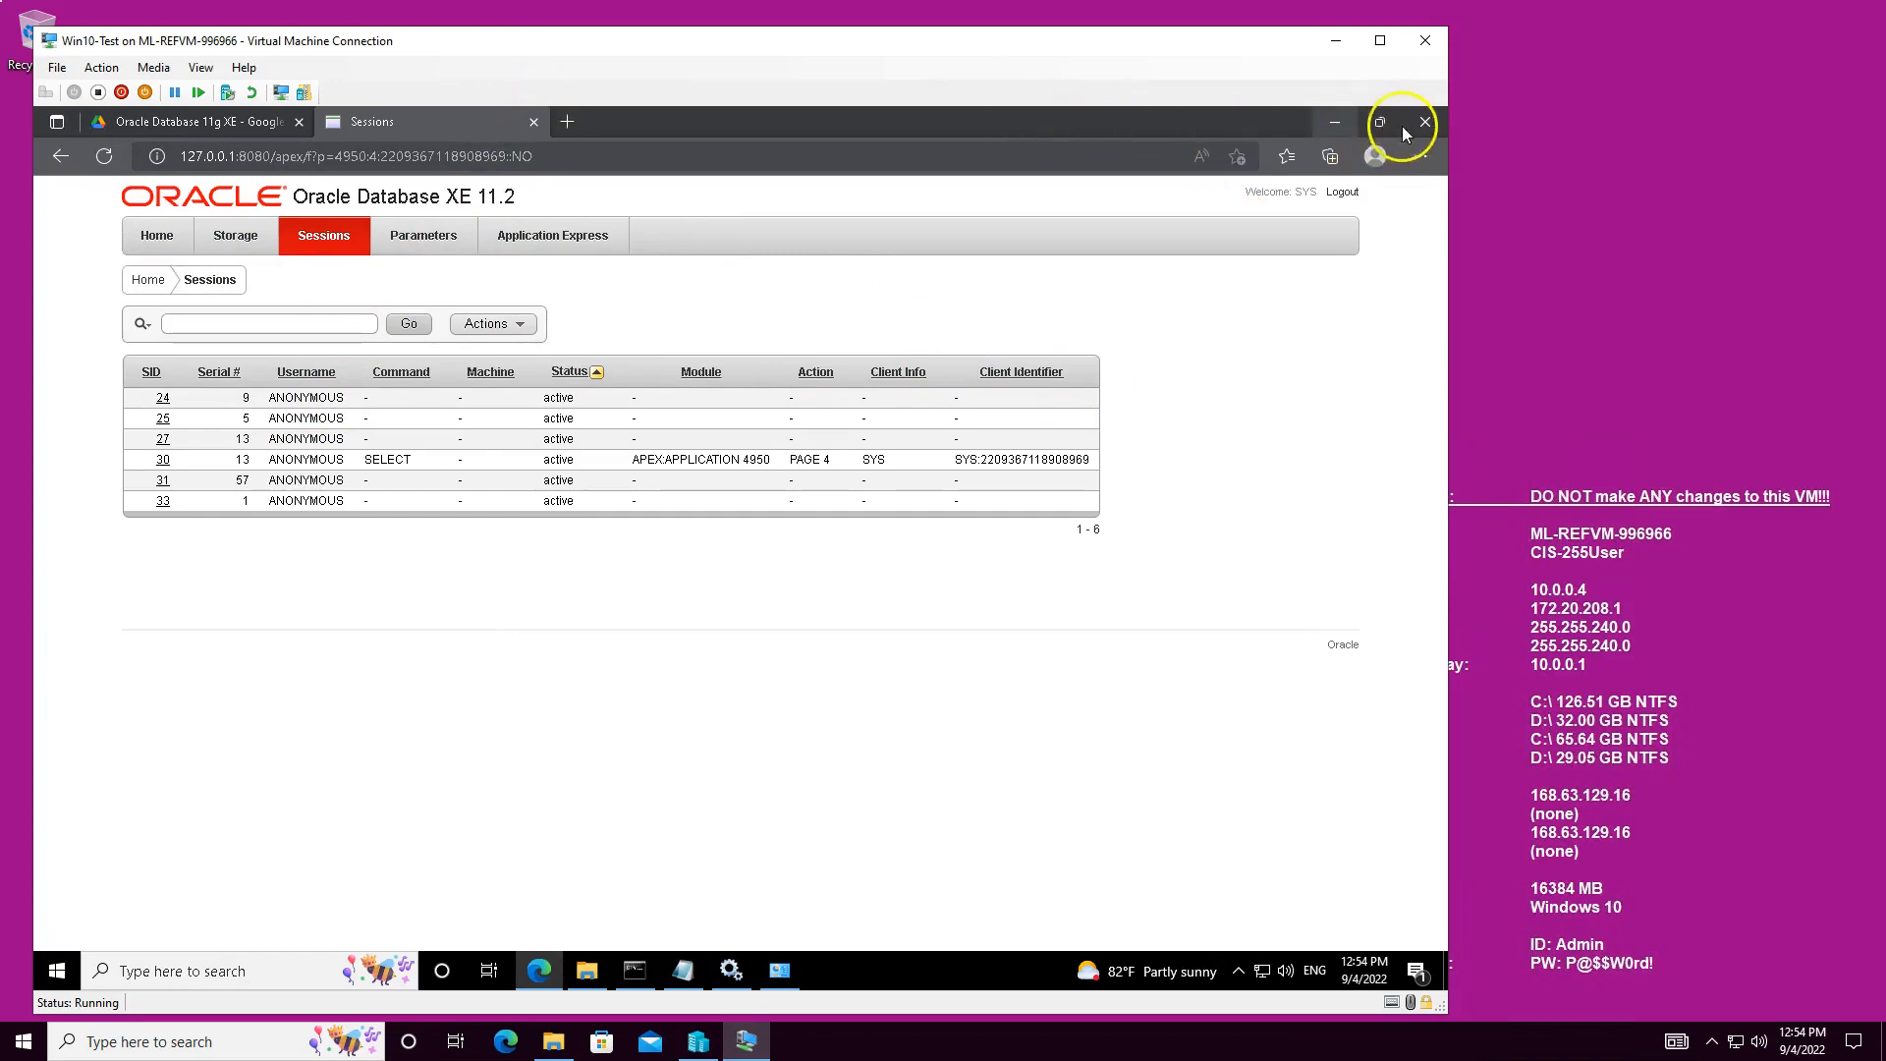
# Step: Close the browser and select the SQL Developer shortcut on the virtual machine's desktop
pyautogui.click(1426, 122)
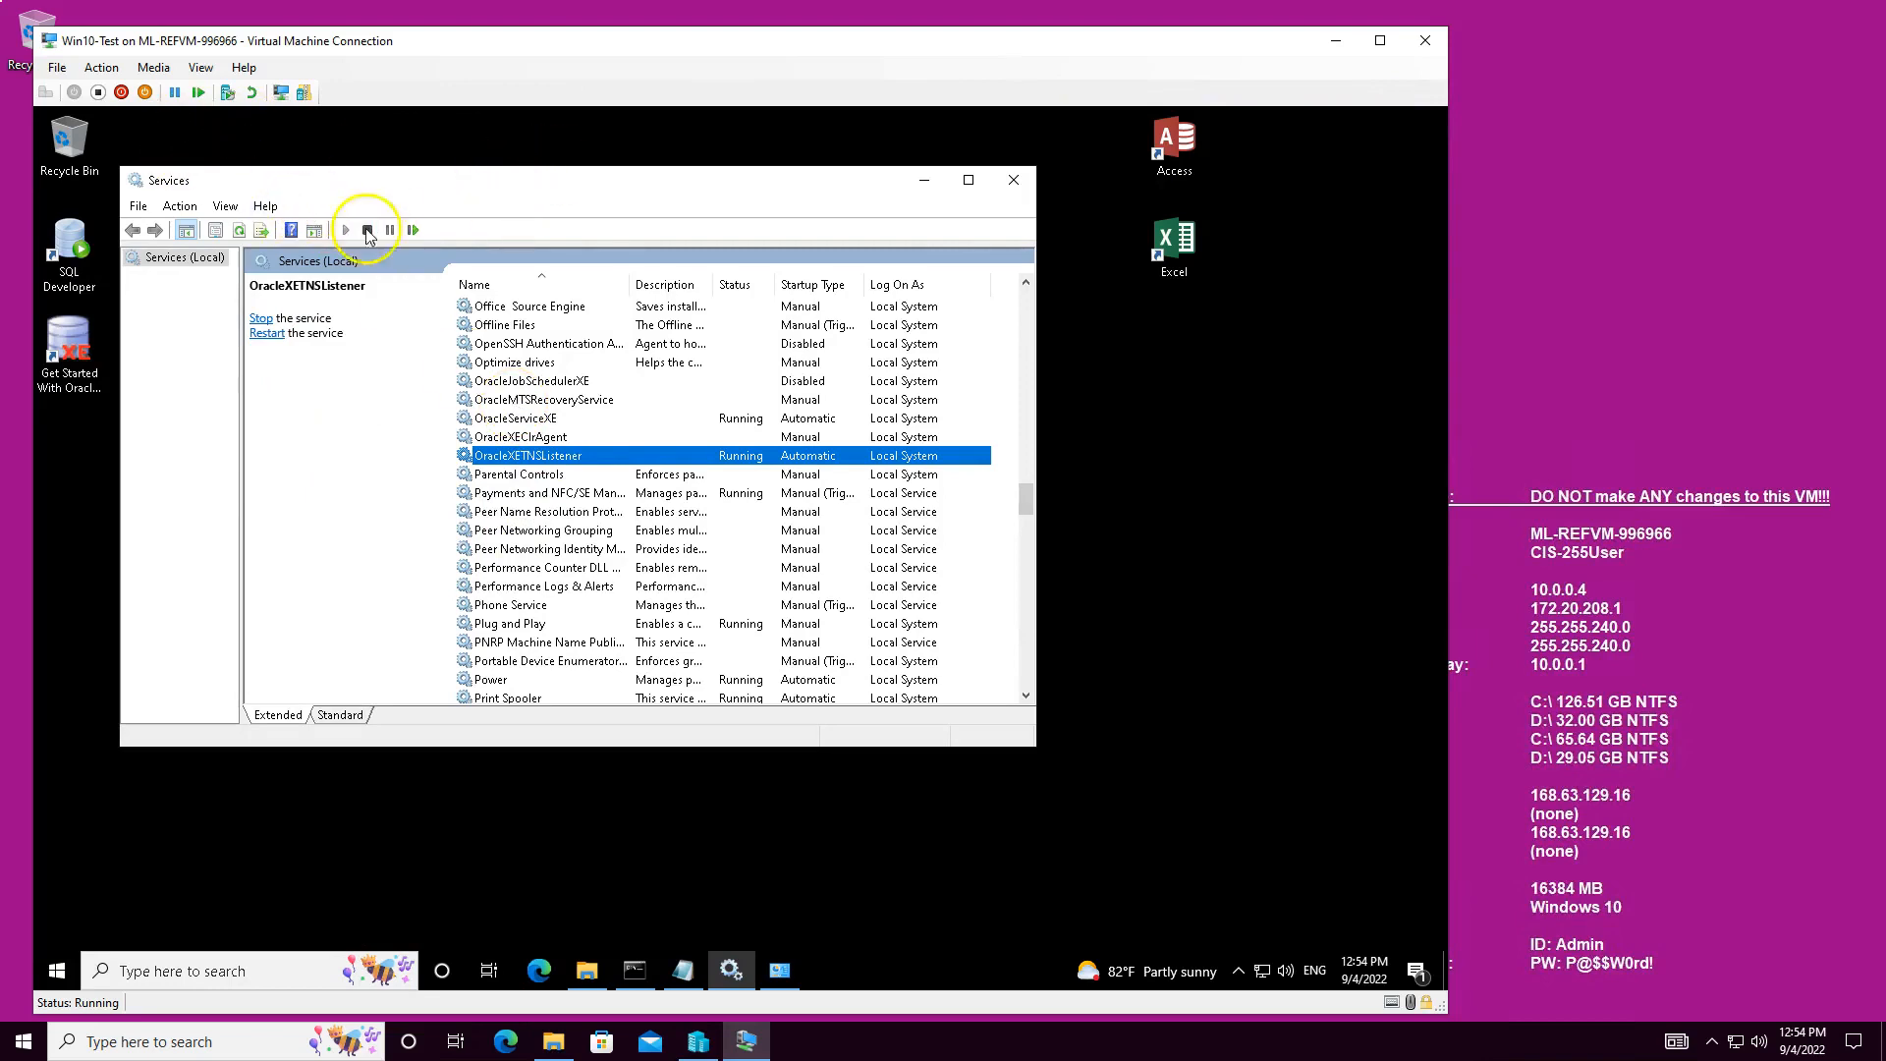
pyautogui.click(77, 295)
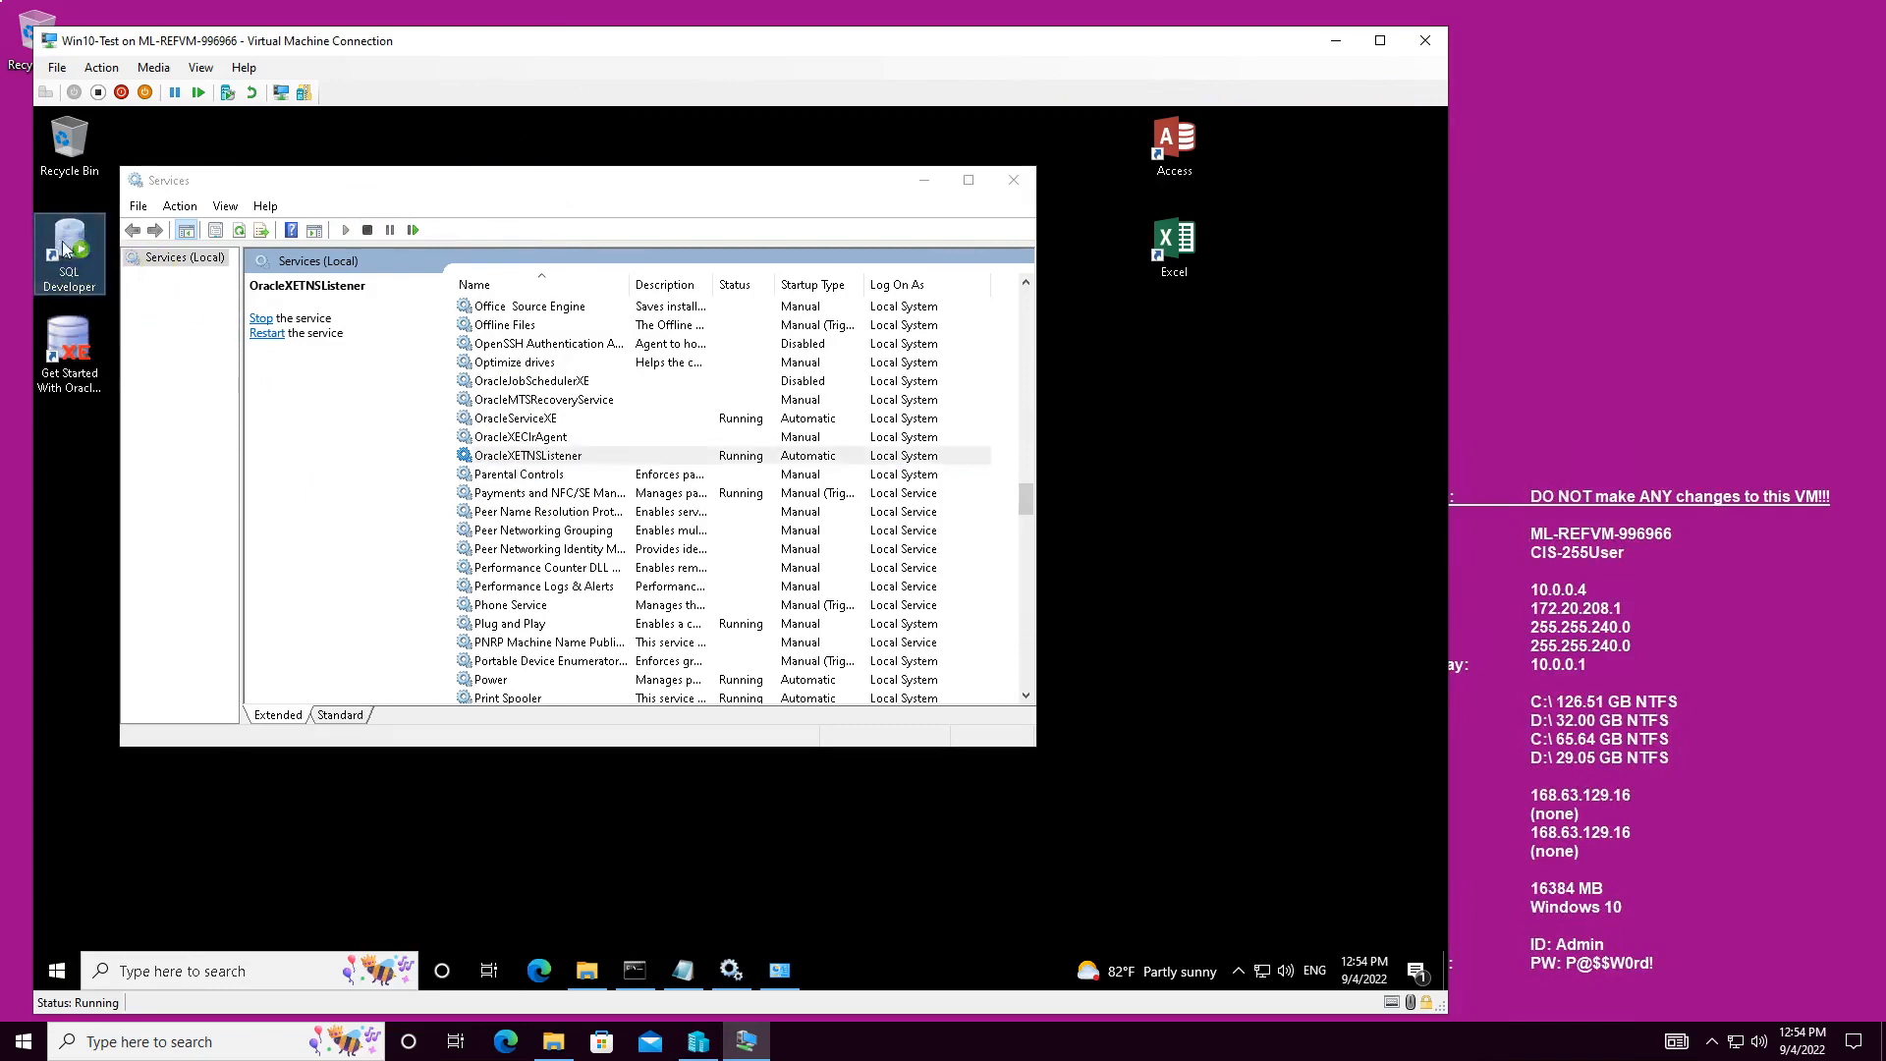